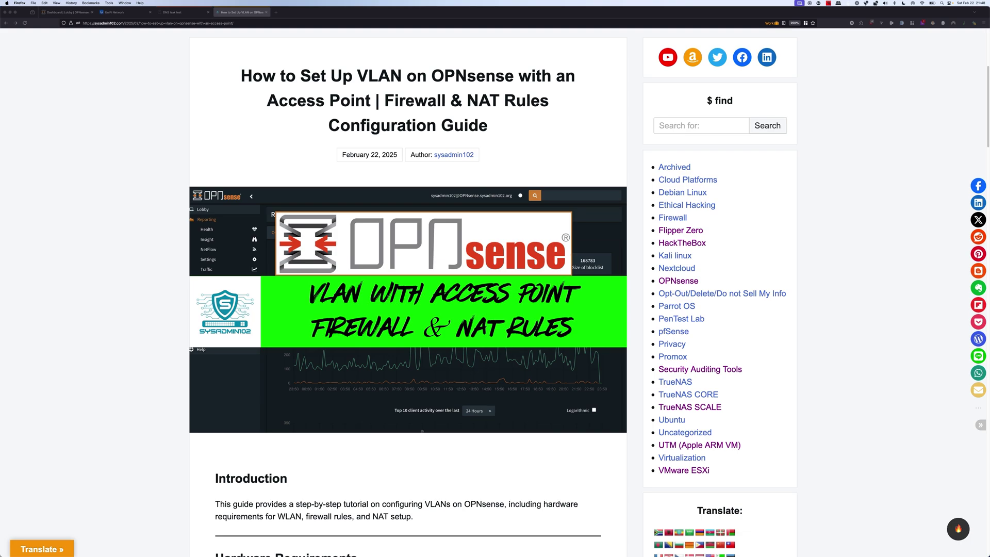
Scroll the guide to Hardware Requirements and Step 1's VLAN settings (vlan0.30, tag 30, GUEST).
scroll(407, 289, down, 3)
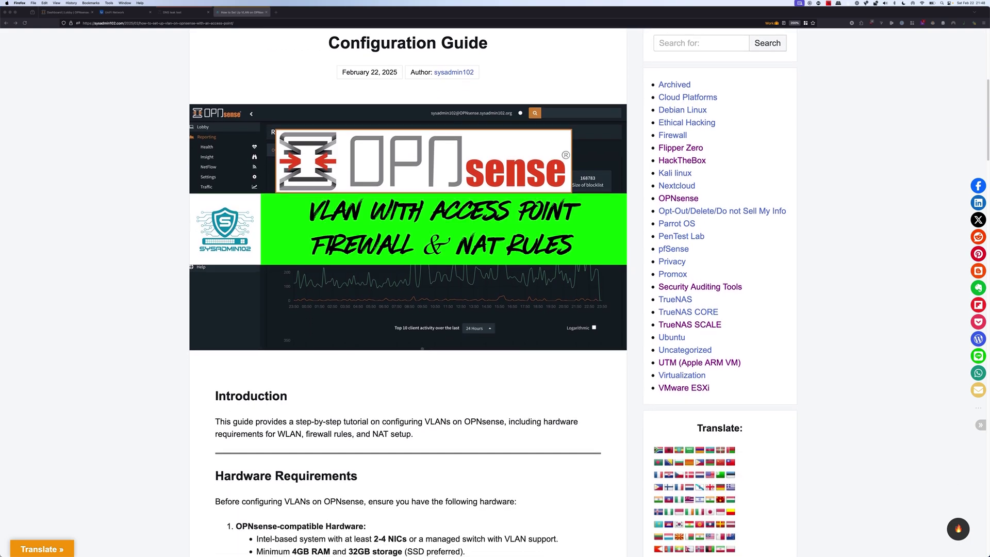
scroll(407, 289, down, 10)
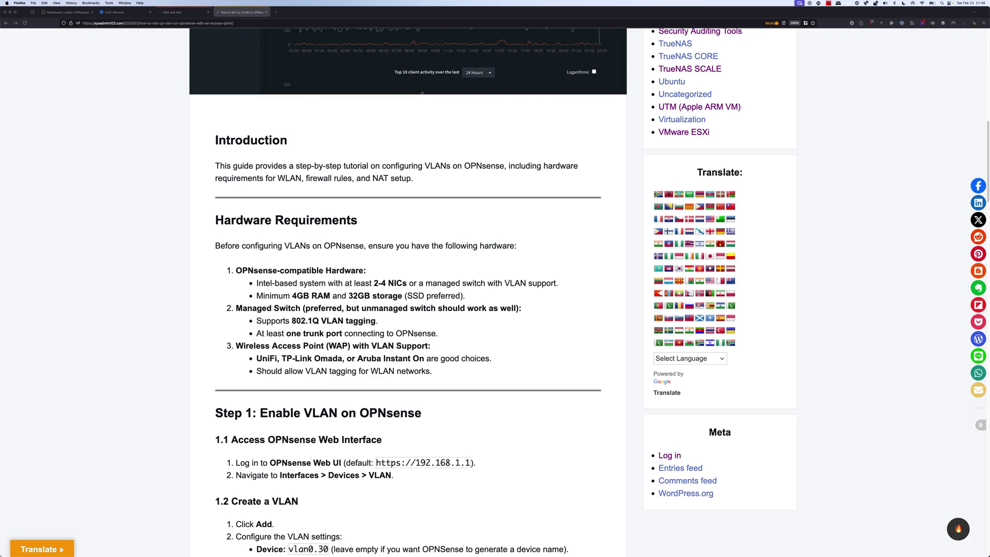
scroll(407, 289, down, 1)
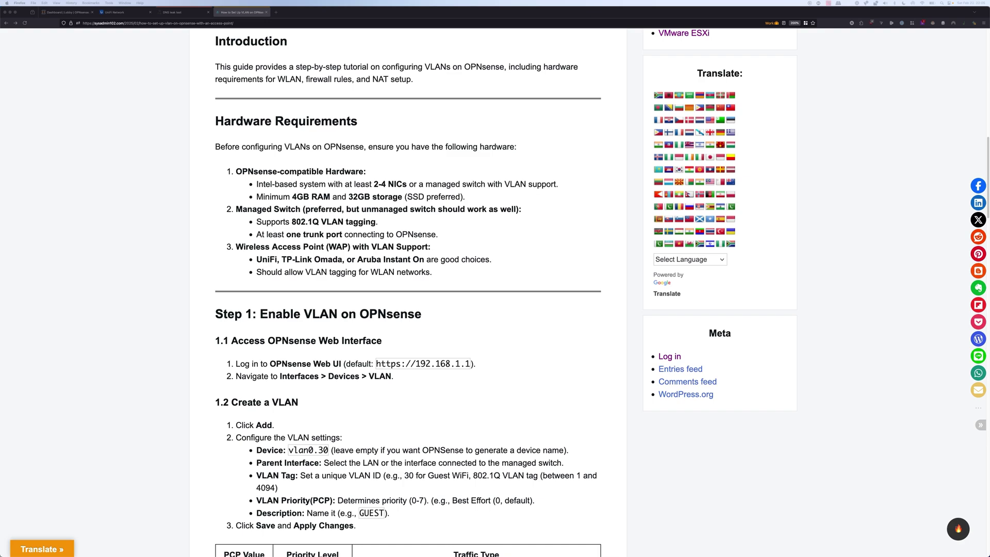
Switch to OPNsense and open the System > Configuration > Backups page.
click(69, 12)
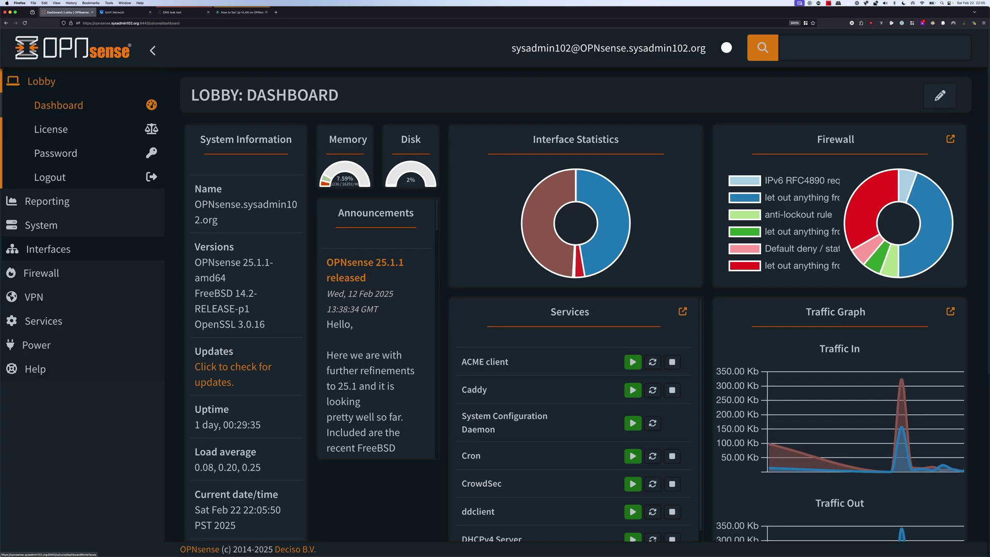
click(46, 225)
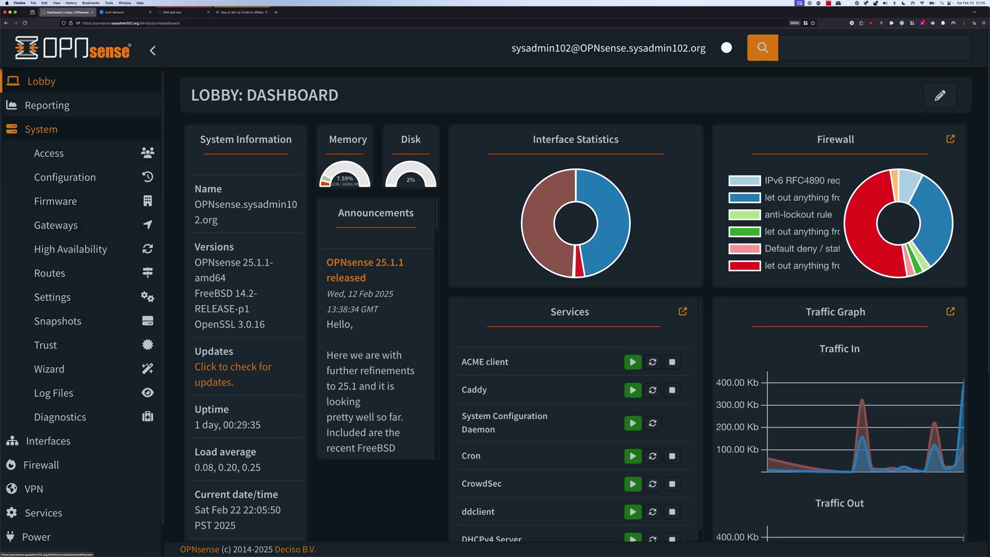
click(65, 177)
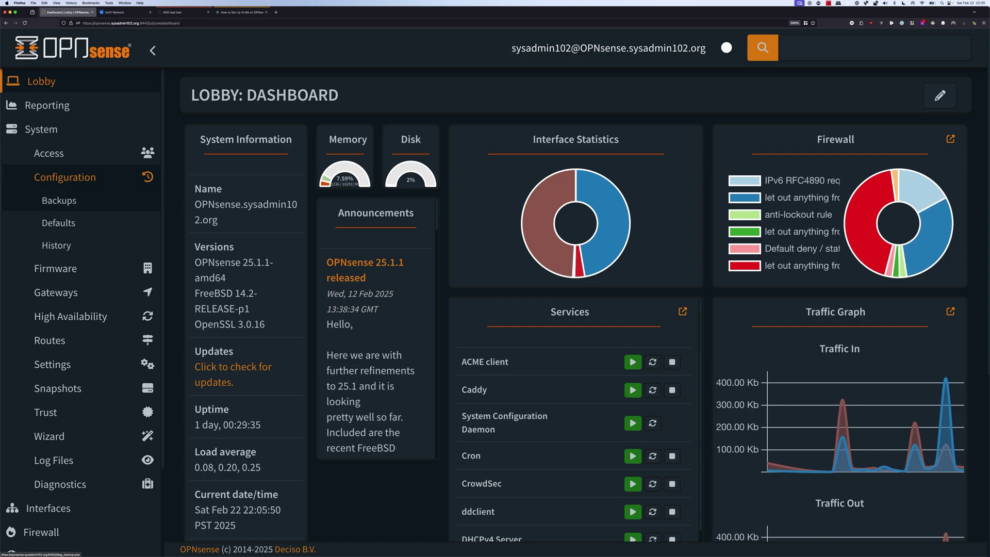
click(58, 200)
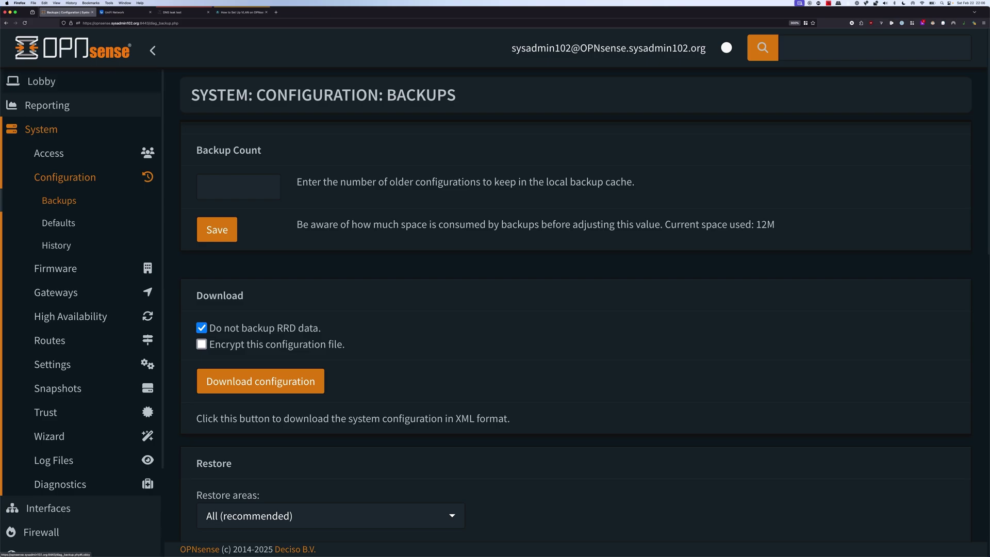
Open Interfaces > Devices > VLAN, which lists HOME (tag 10) and GAME (tag 20).
click(48, 507)
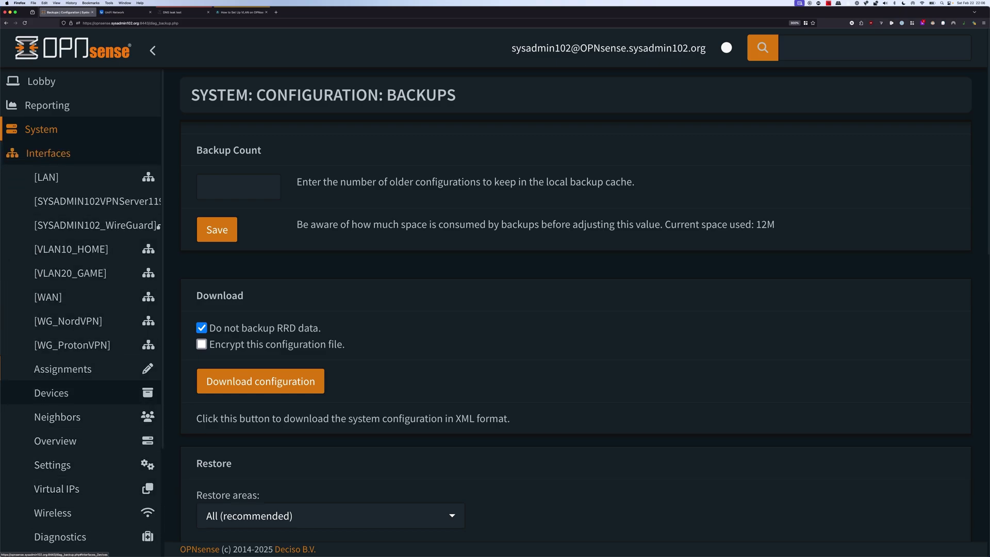
click(51, 392)
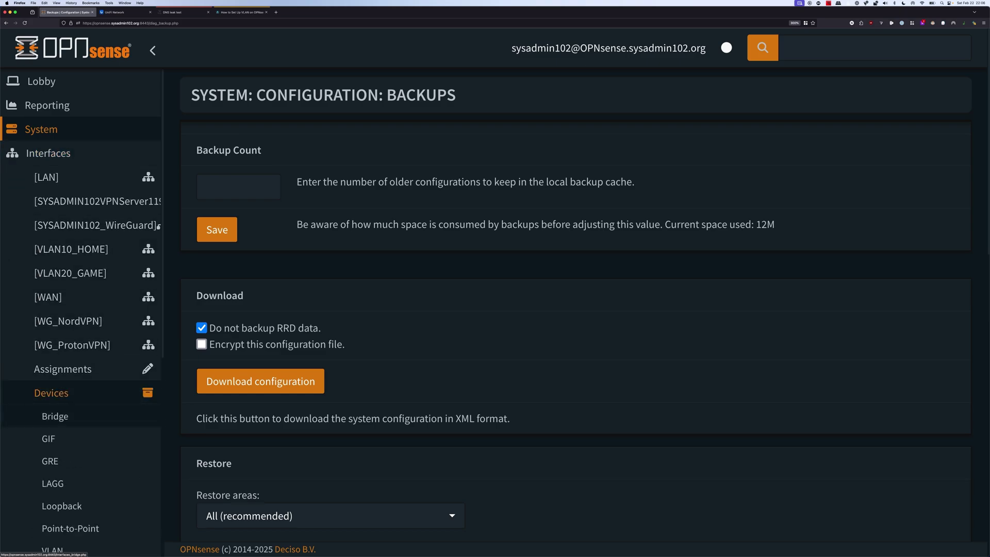
scroll(55, 416, down, 3)
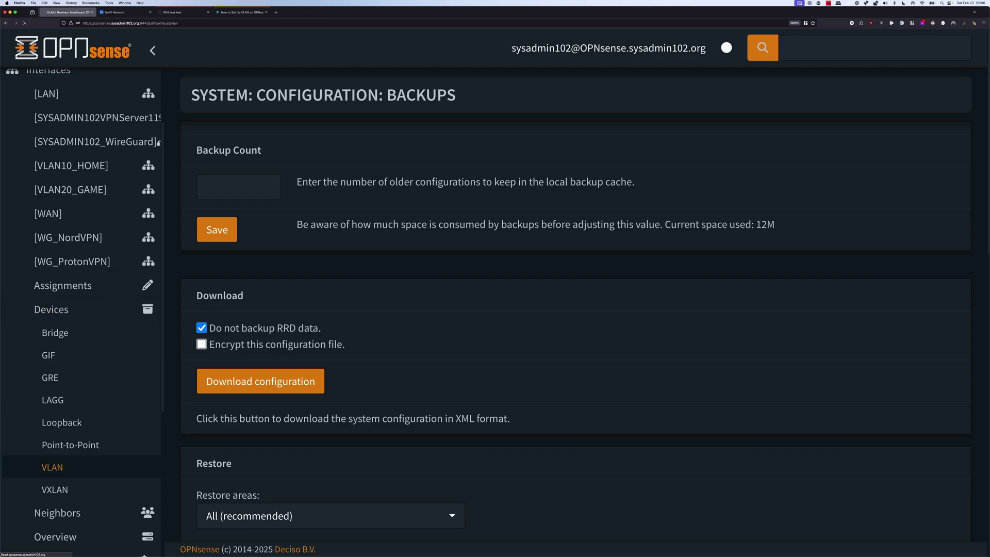
click(53, 466)
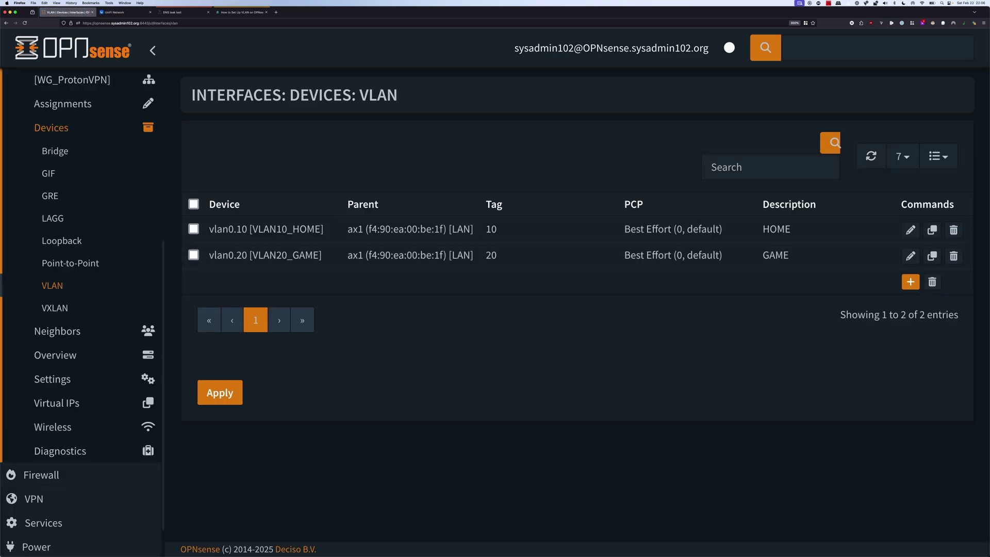
Add a new VLAN with device vlan0.30 and VLAN tag 30.
click(911, 282)
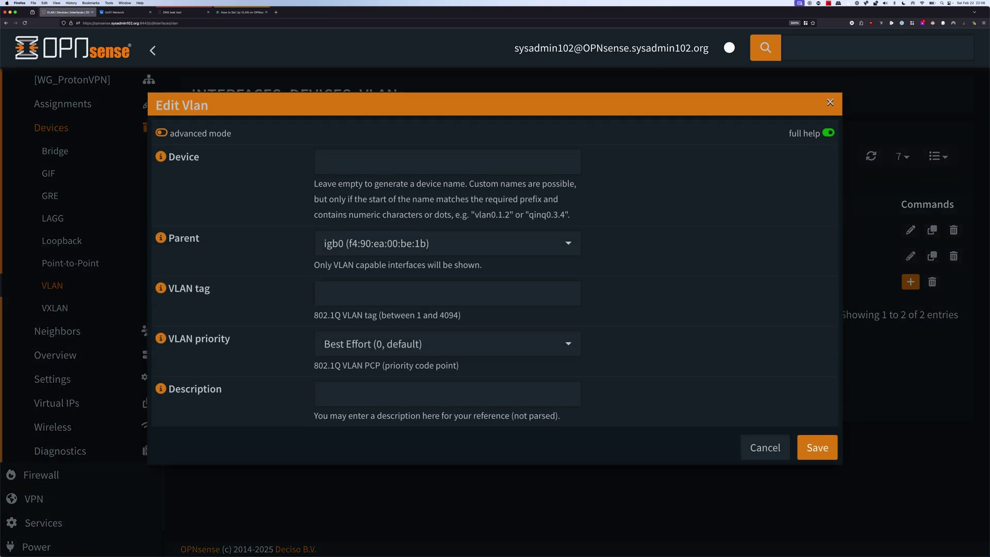
click(447, 162)
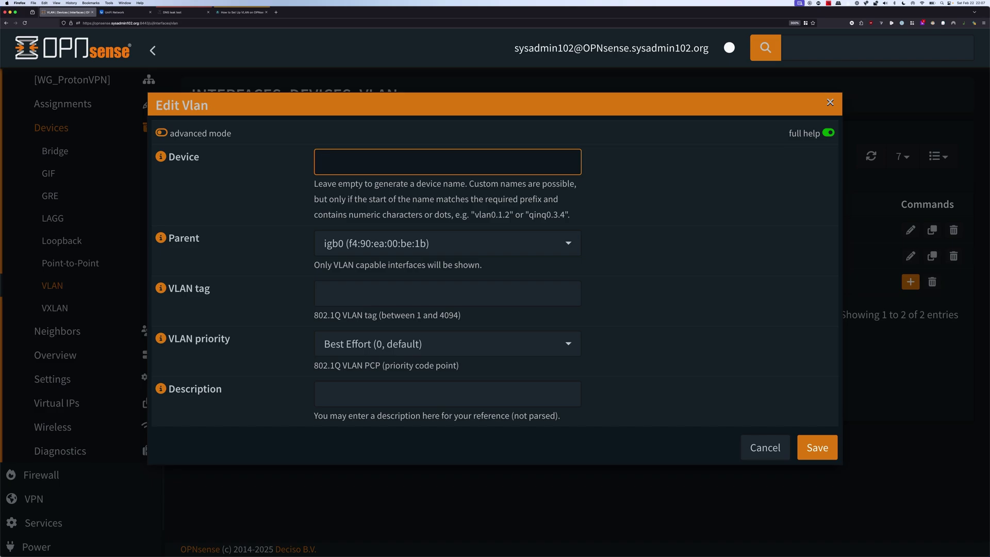
text(vlan0.30)
key(Tab)
key(Tab)
text(30)
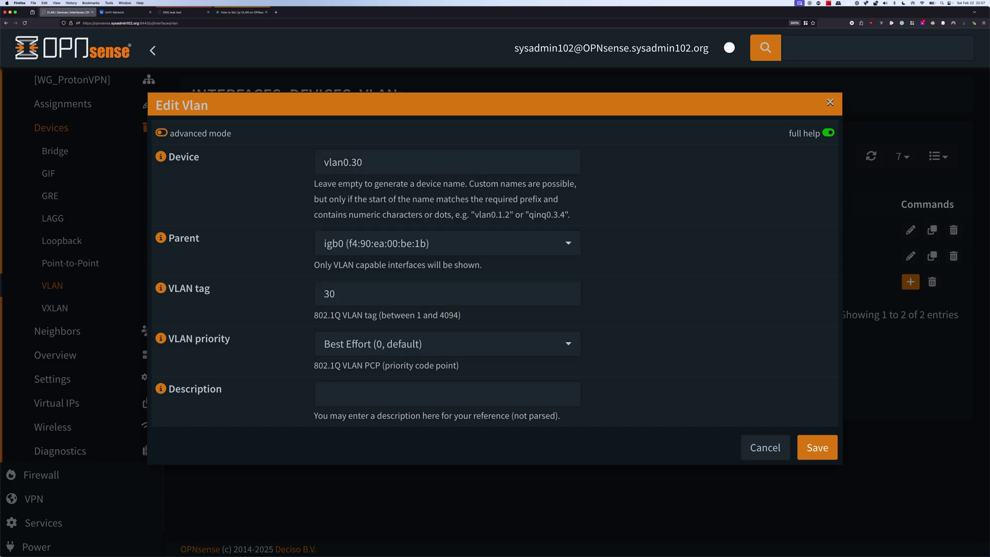
Set the VLAN parent to ax1 [LAN], keep Best Effort priority, and return to the guide.
key(shift+Tab)
key(space)
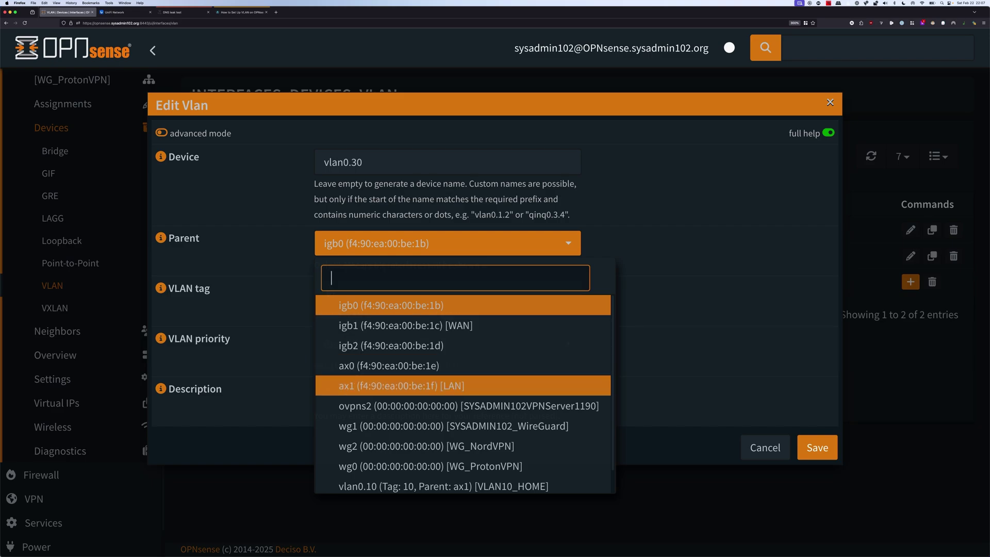
click(402, 386)
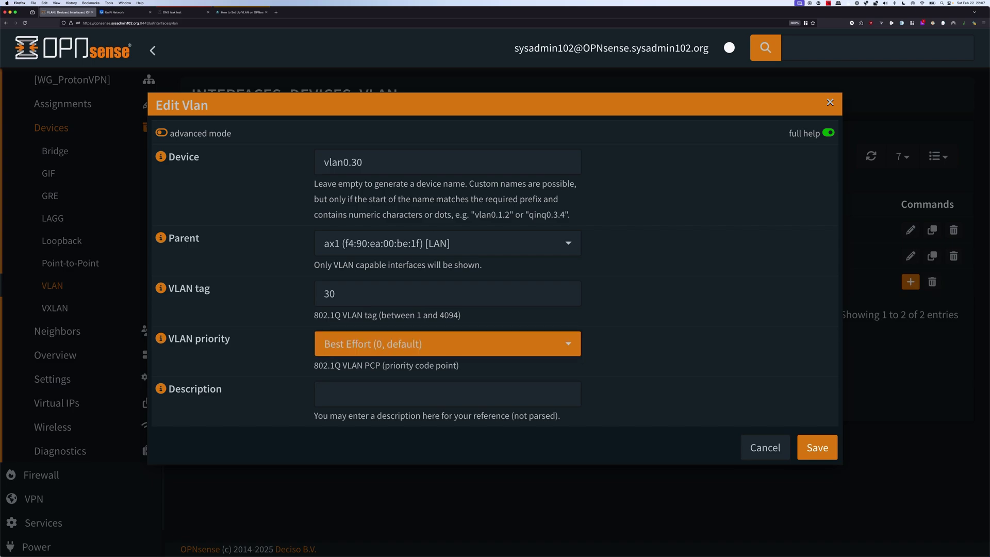
click(447, 344)
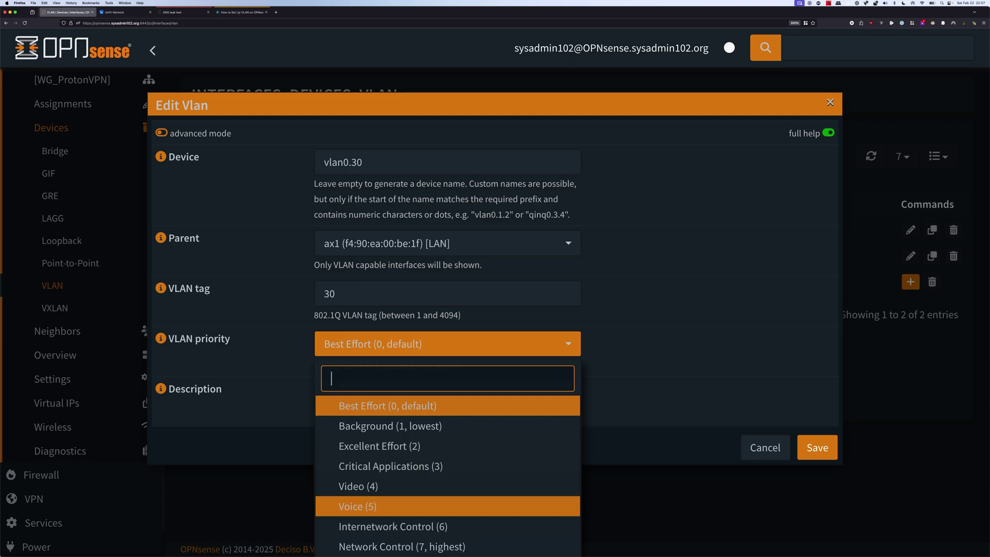
click(639, 407)
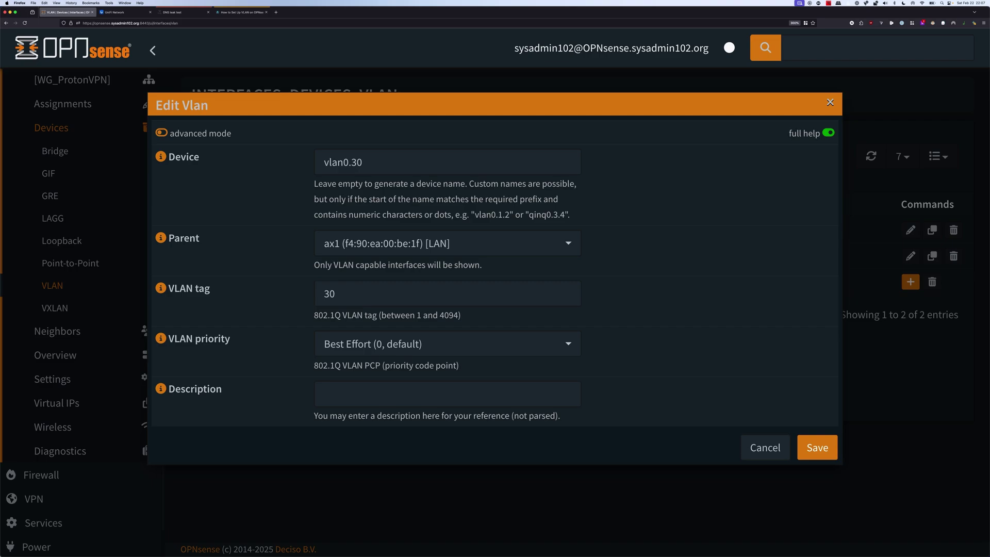
click(241, 12)
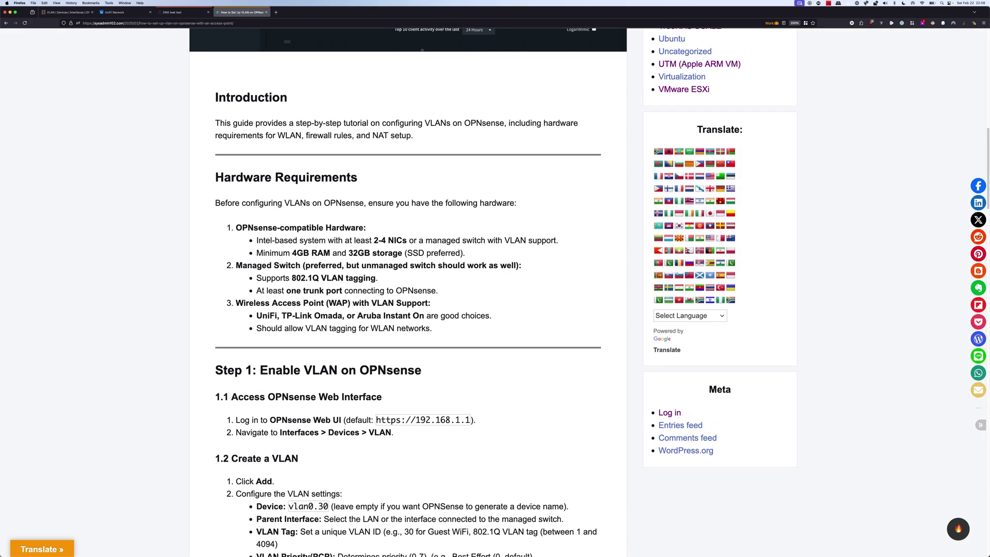
Scroll the guide to Step 1.2's VLAN settings and the PCP priority table.
scroll(407, 289, down, 5)
scroll(407, 289, down, 3)
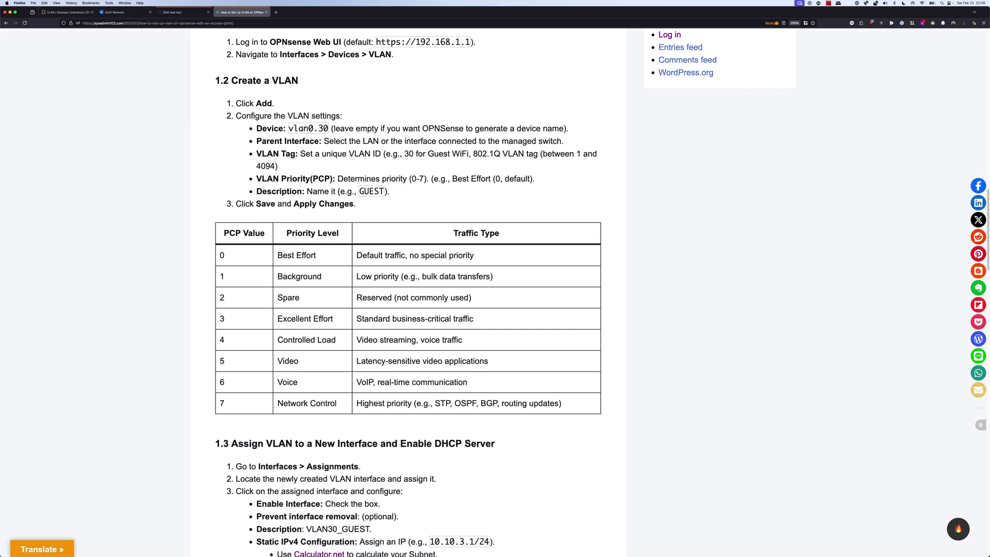
scroll(407, 289, down, 1)
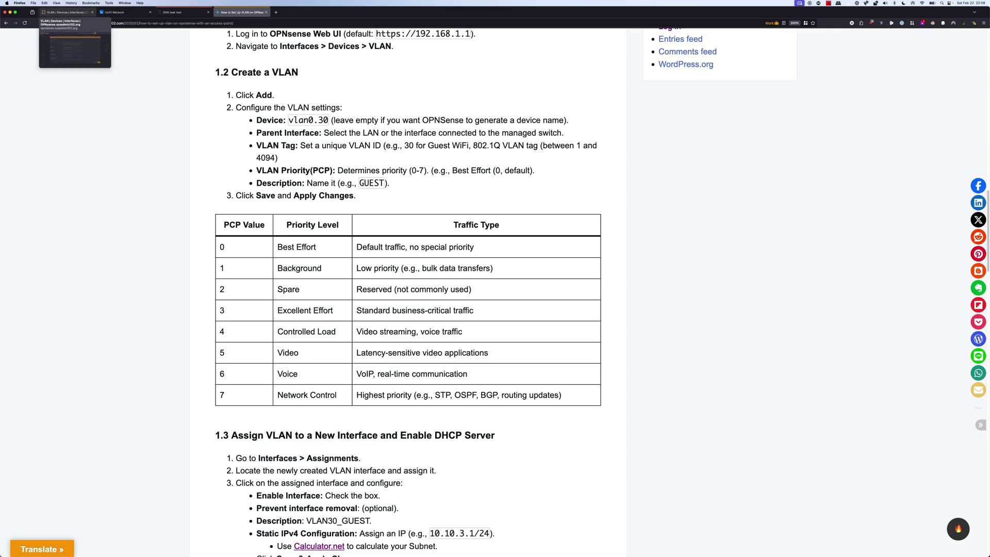
Give the vlan0.30 VLAN the description GUEST and save it.
click(66, 12)
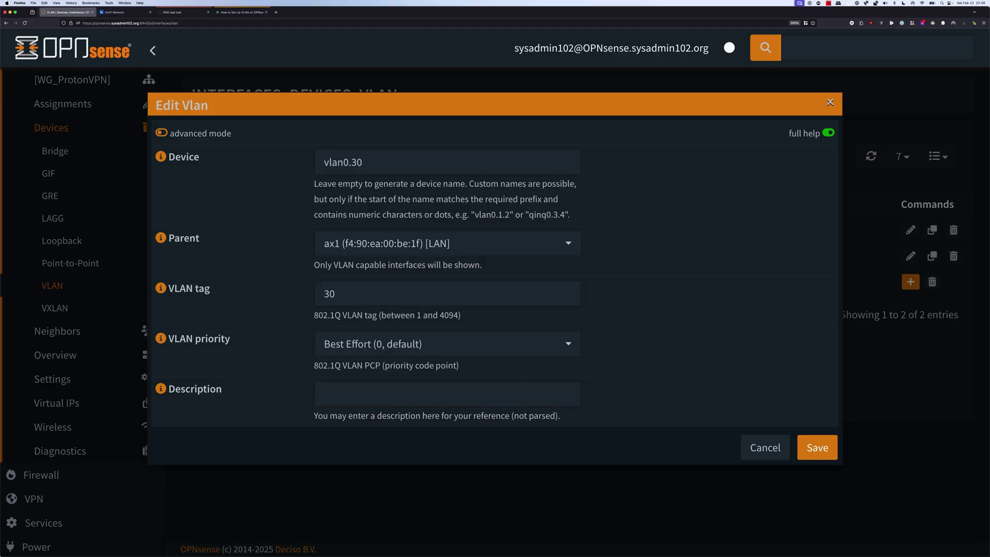
click(448, 394)
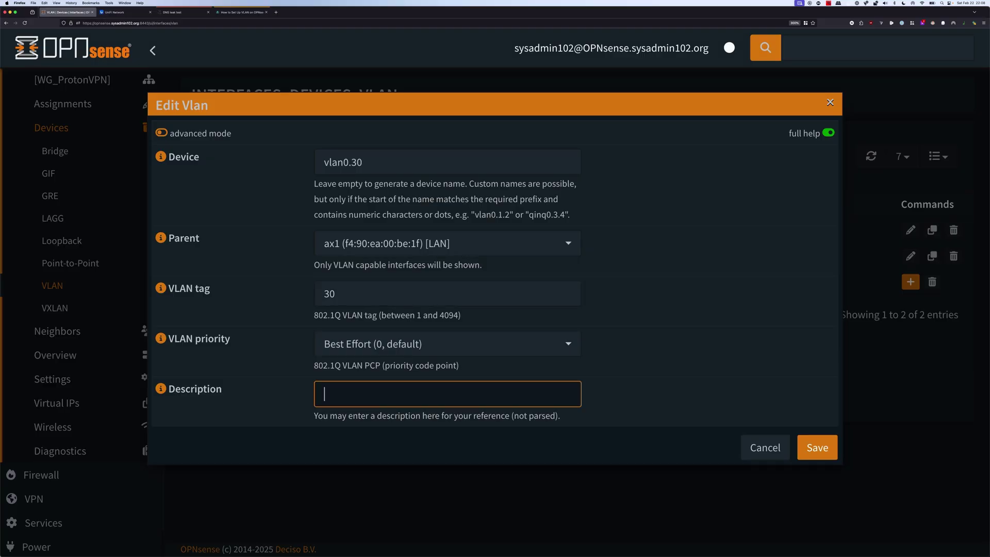
text(GUEST)
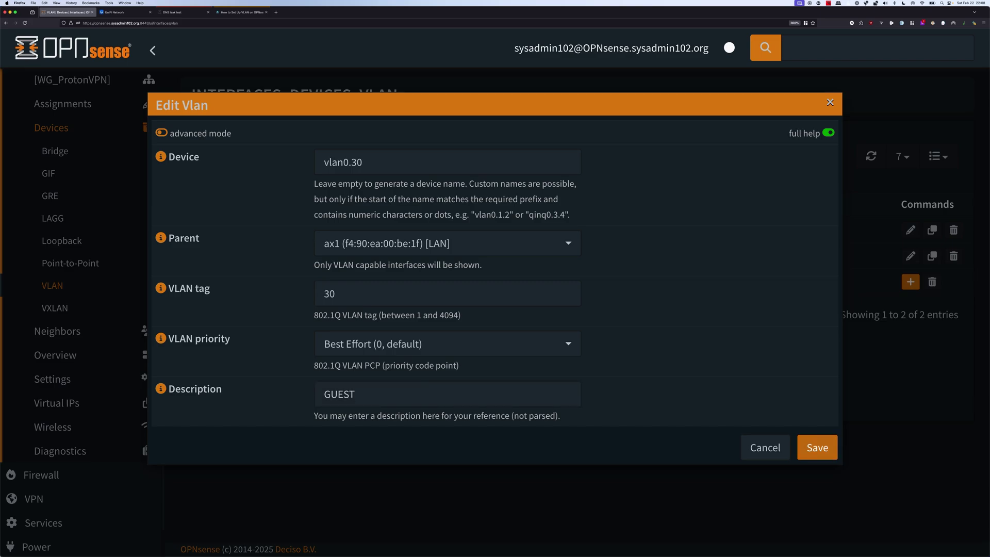
click(817, 447)
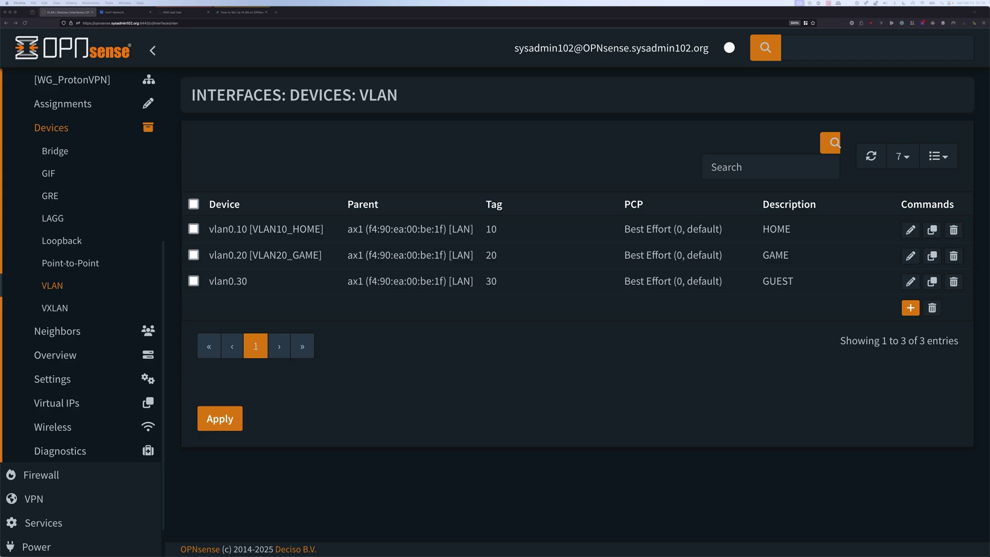
scroll(82, 309, down, 1)
Assign the vlan0.30 GUEST device as a new interface (opt7).
scroll(82, 310, up, 6)
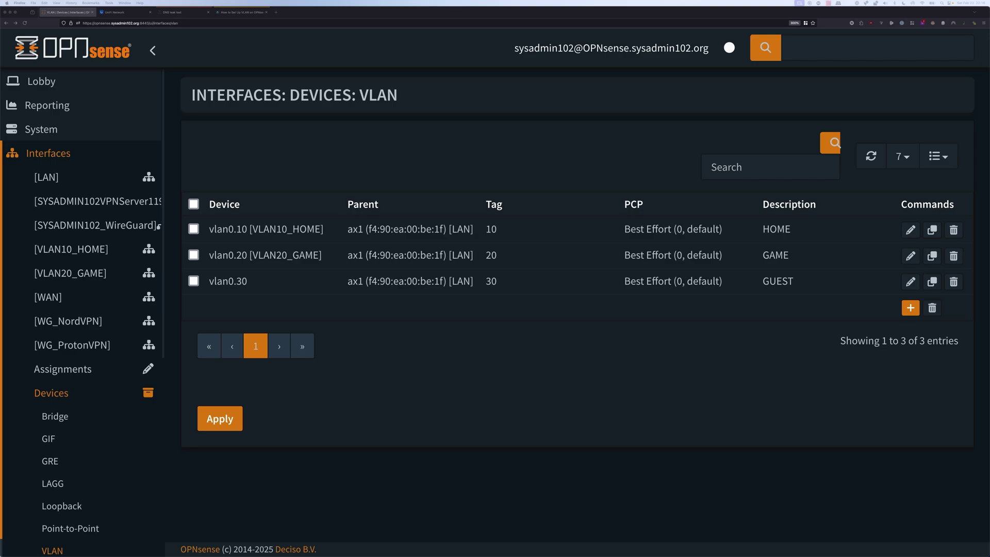
scroll(83, 309, down, 1)
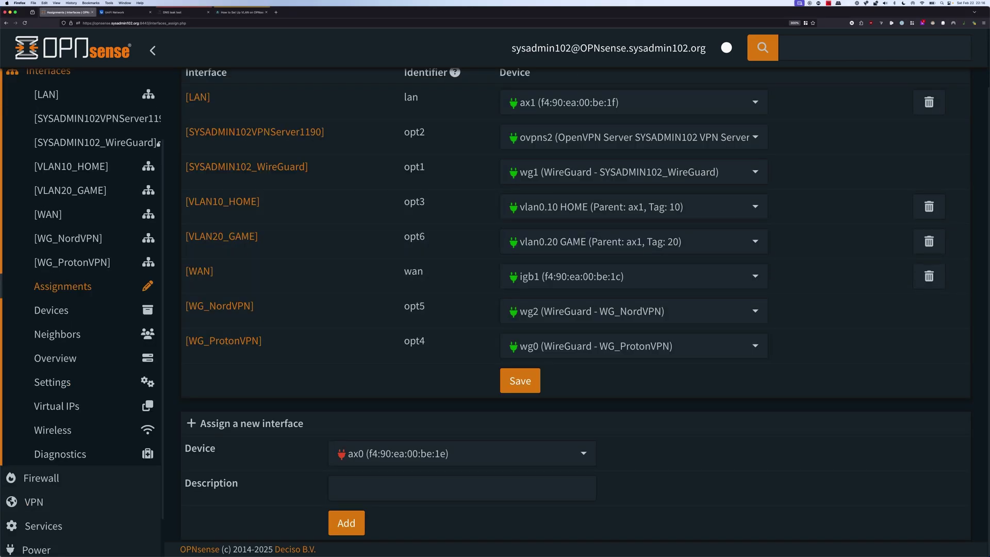
click(462, 453)
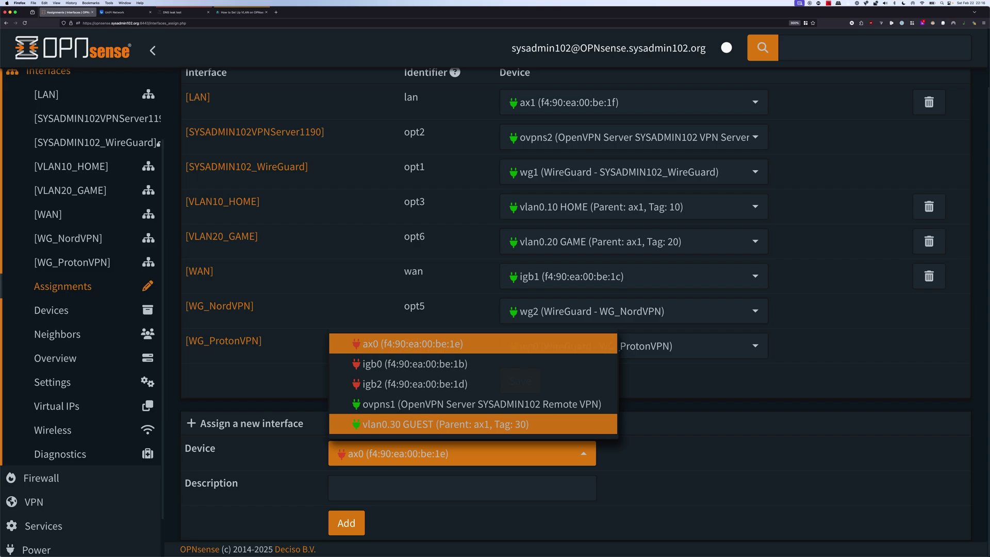
click(446, 424)
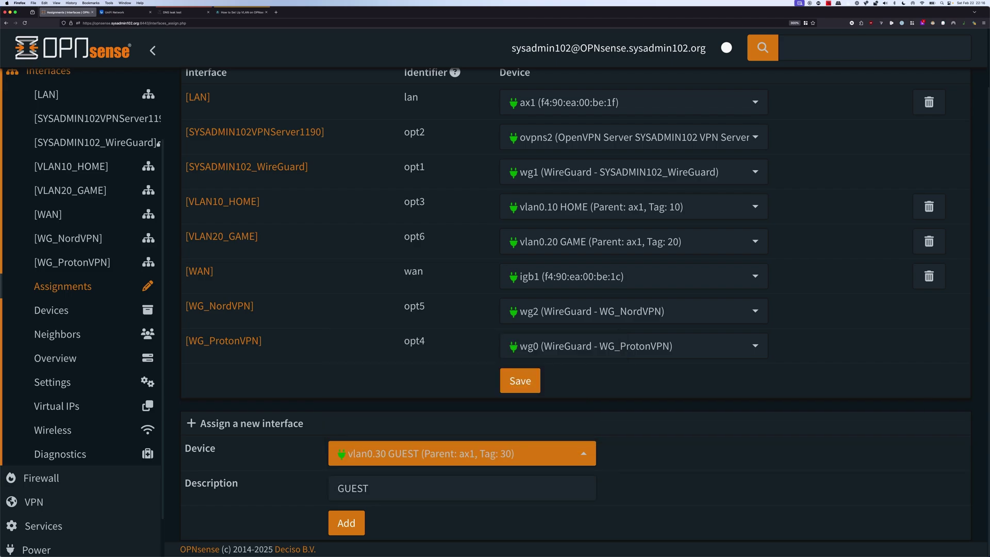
click(346, 523)
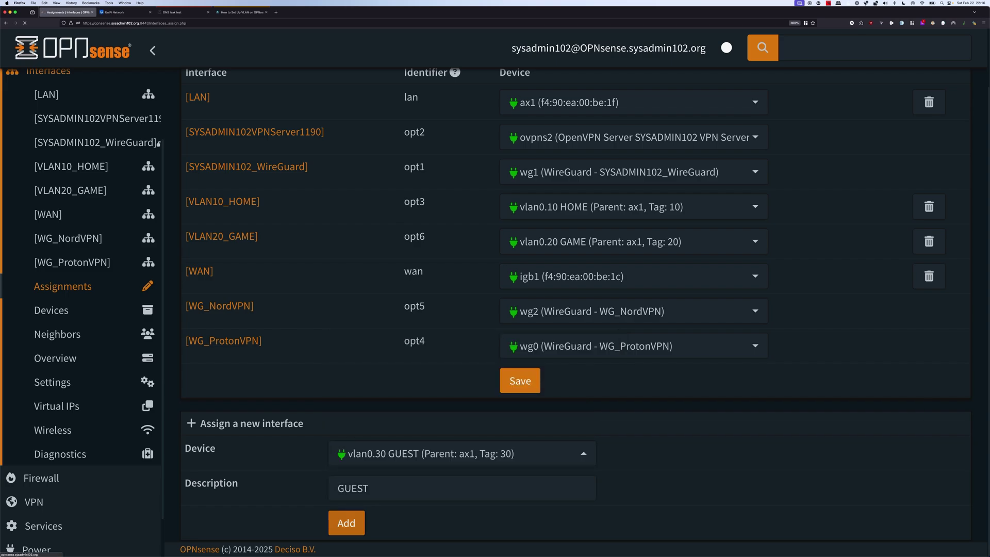
scroll(574, 309, up, 3)
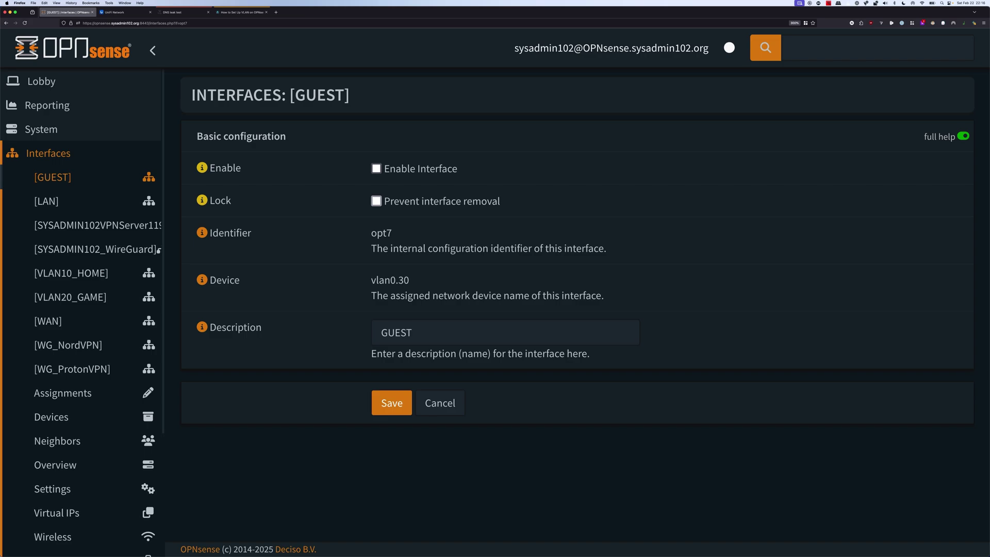
Enable the GUEST interface and change its description to VLAN30_GUEST.
click(376, 168)
click(504, 333)
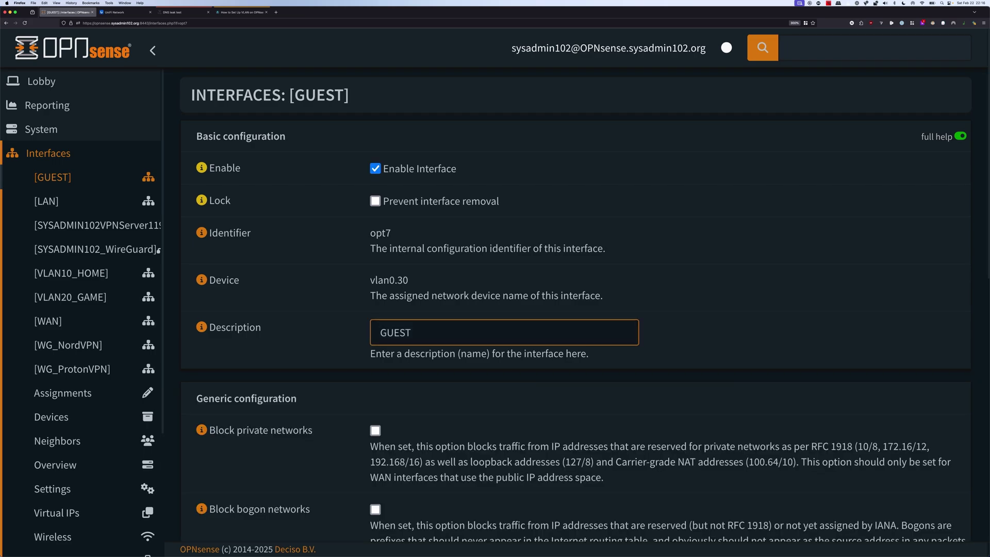
key(Caps_Lock)
text(VLAN30_)
Set IPv4 configuration type to Static IPv4 and keep IPv6 at None.
scroll(575, 309, down, 5)
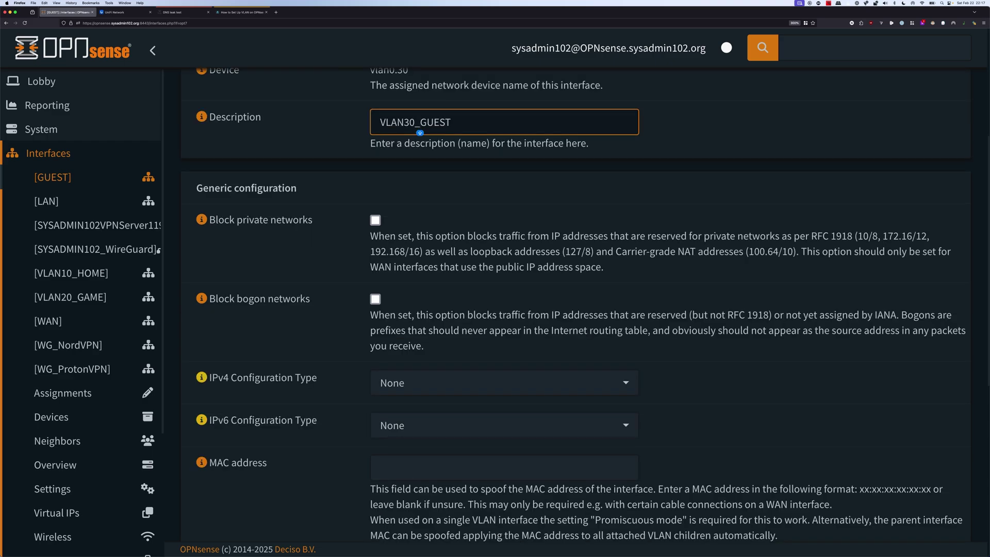
click(504, 382)
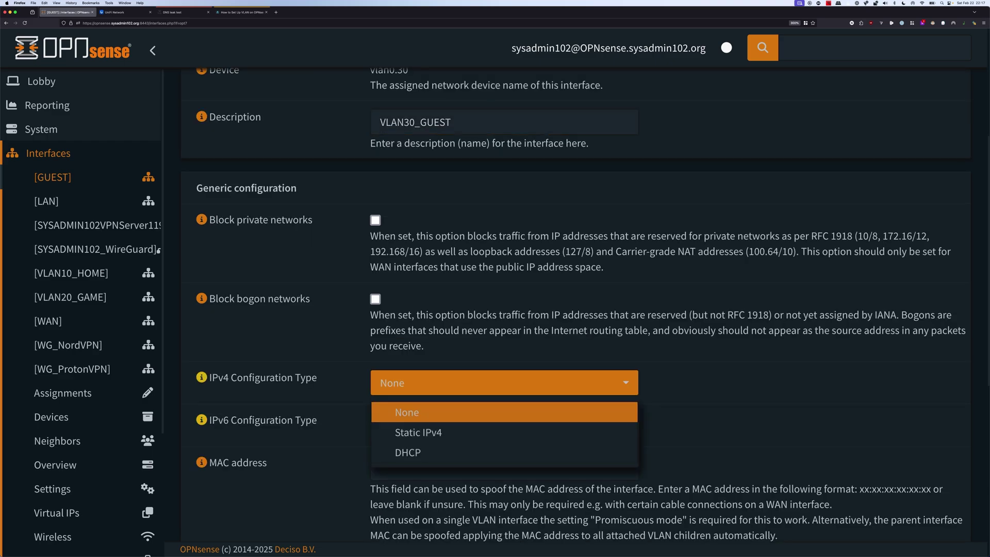
key(Return)
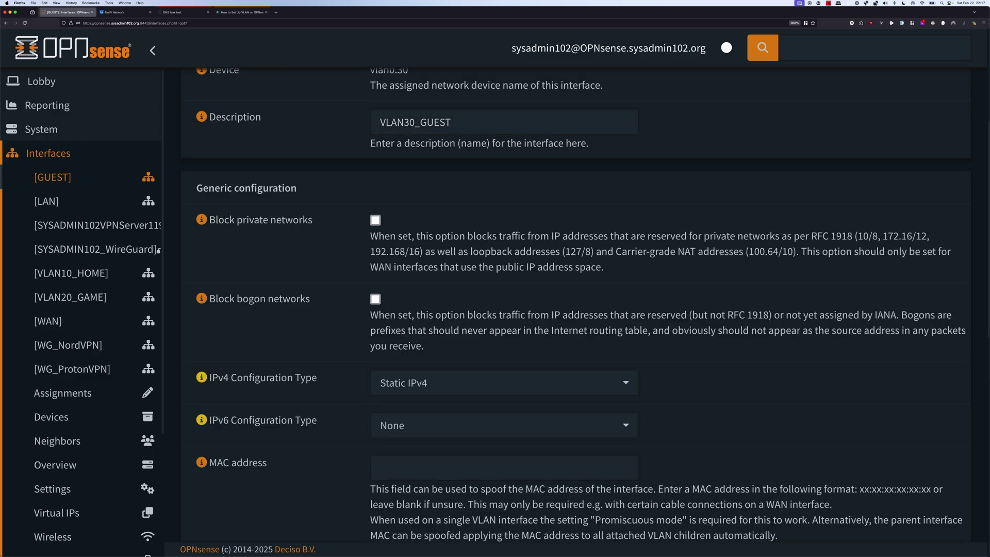
scroll(574, 309, down, 2)
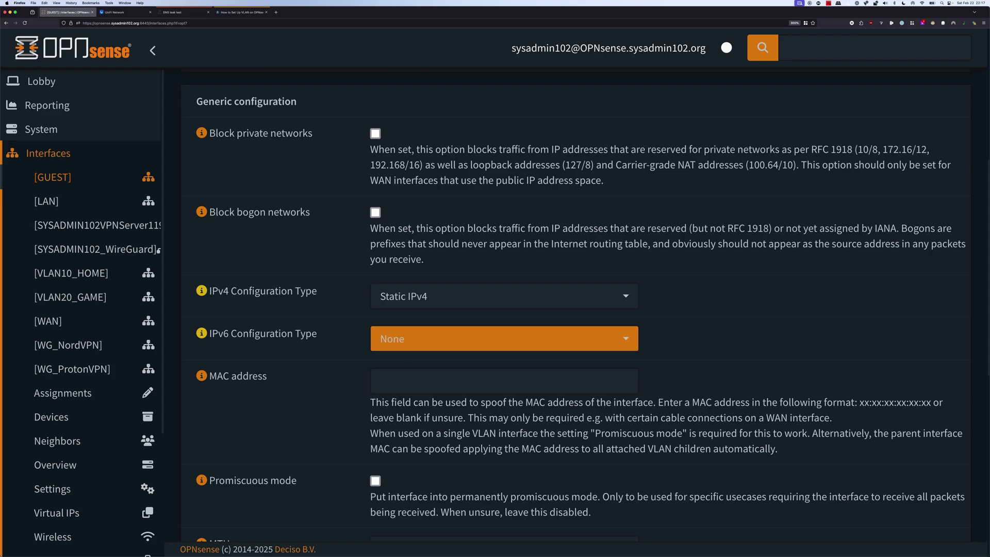
click(504, 338)
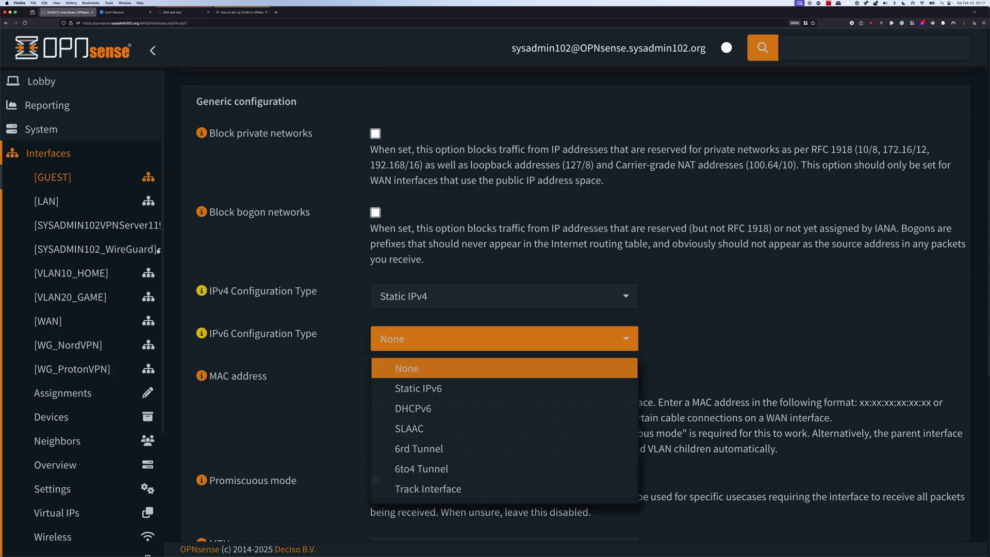
key(Down)
key(Down)
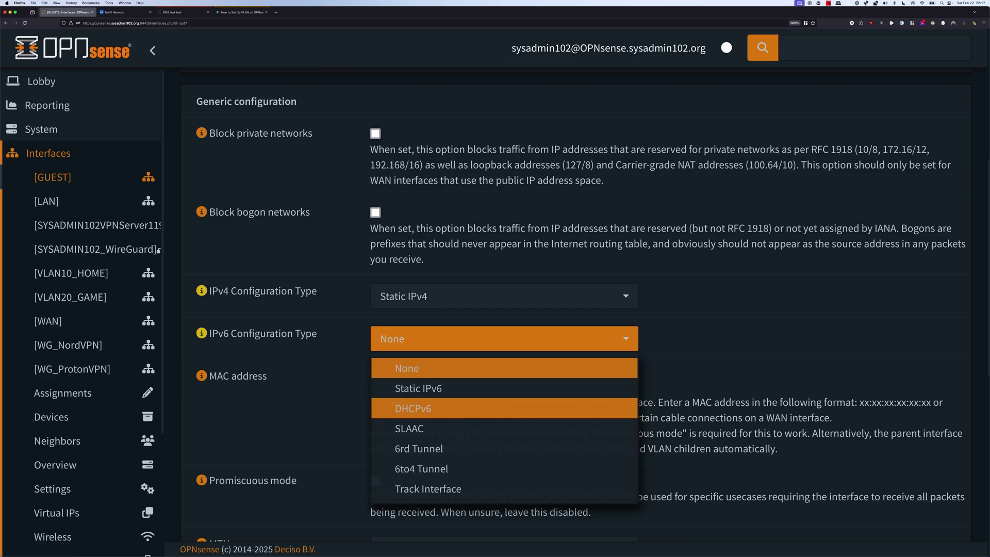
click(504, 368)
scroll(575, 306, down, 7)
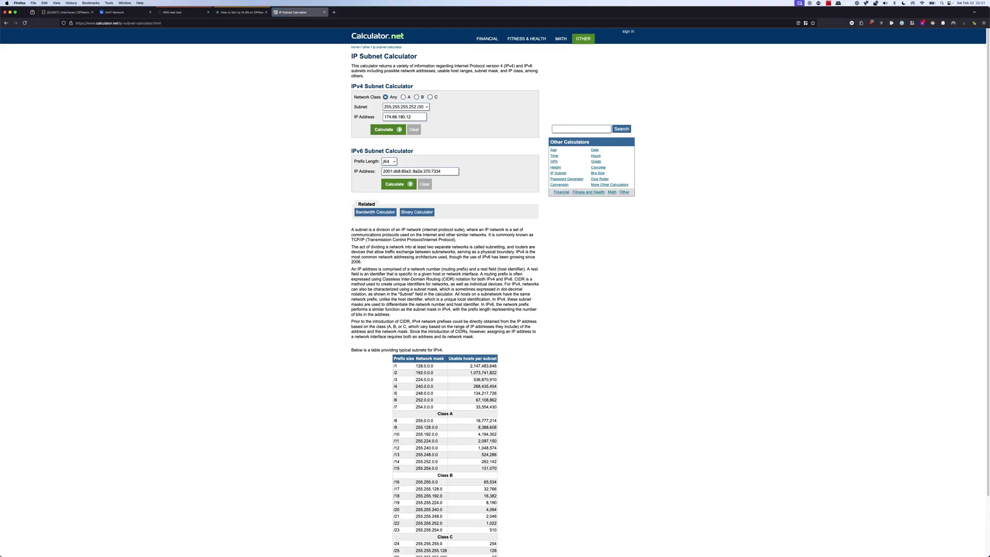
Calculate subnet details for 10.10.2.1 with a 255.255.255.0 /24 mask.
triple_click(409, 117)
text(10.)
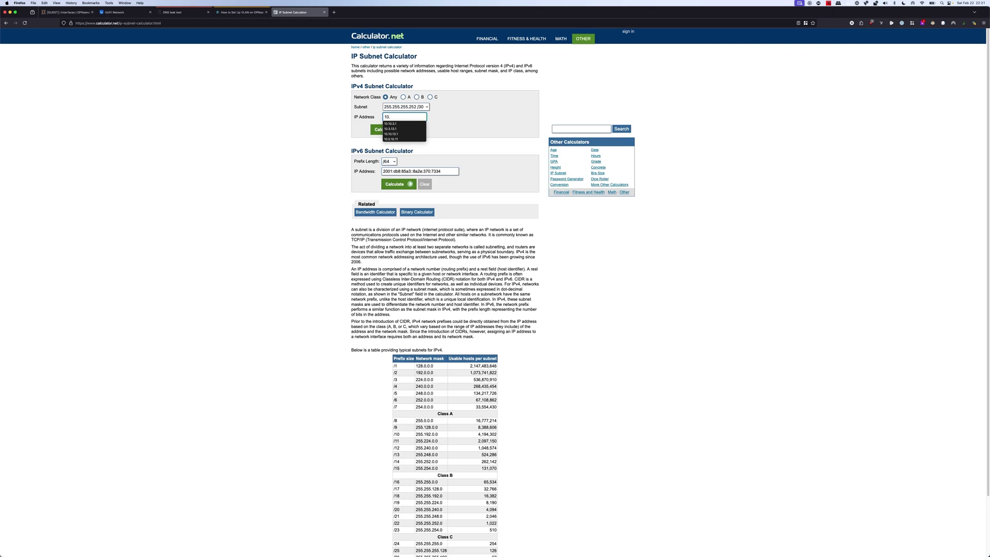
text(10.2.1)
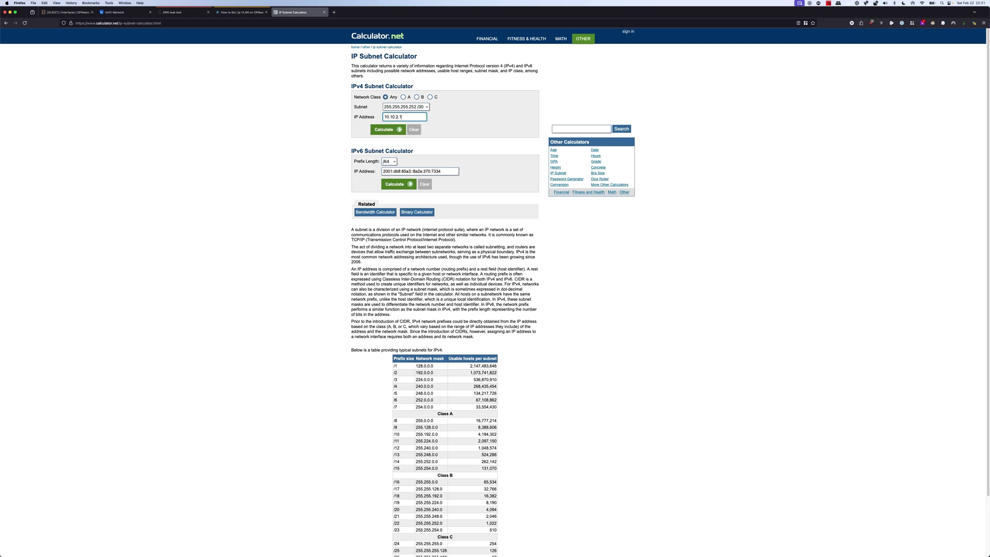
click(406, 107)
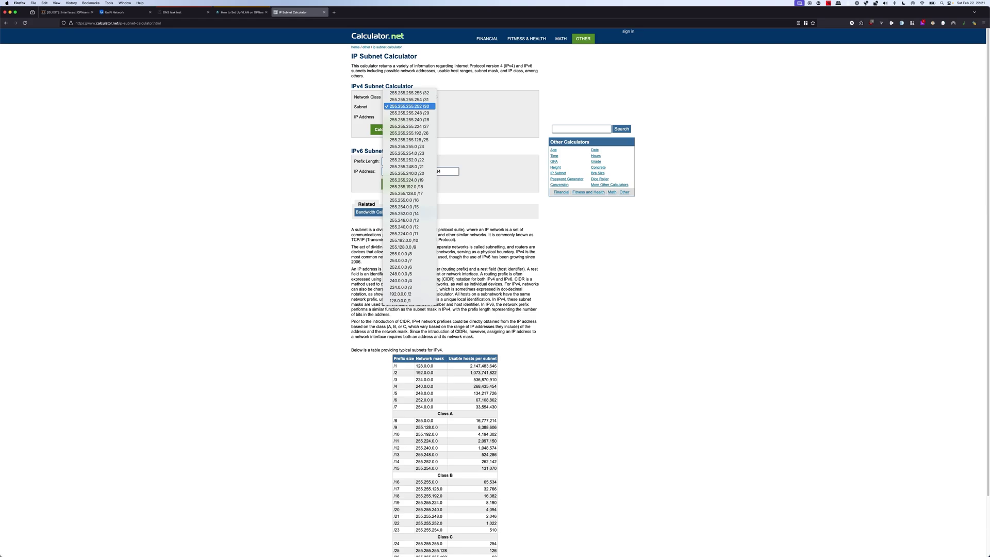
key(Down)
key(Down)
key(Down)
key(Down)
key(Down)
key(Down)
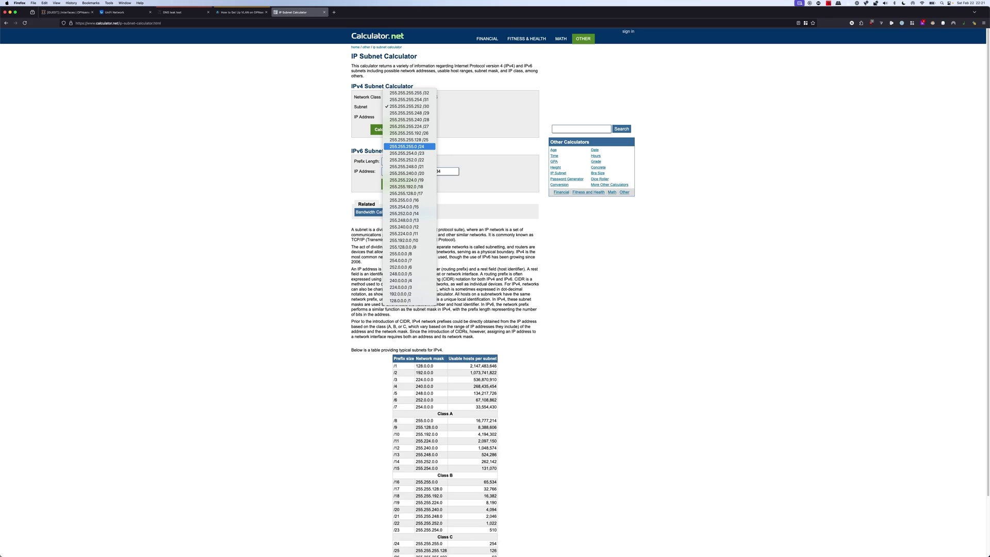
key(Return)
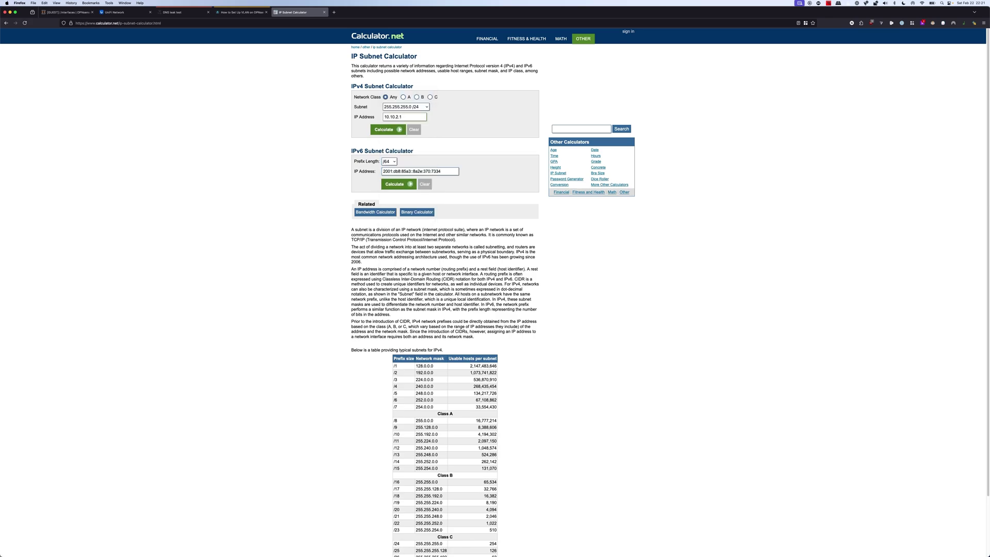
click(386, 130)
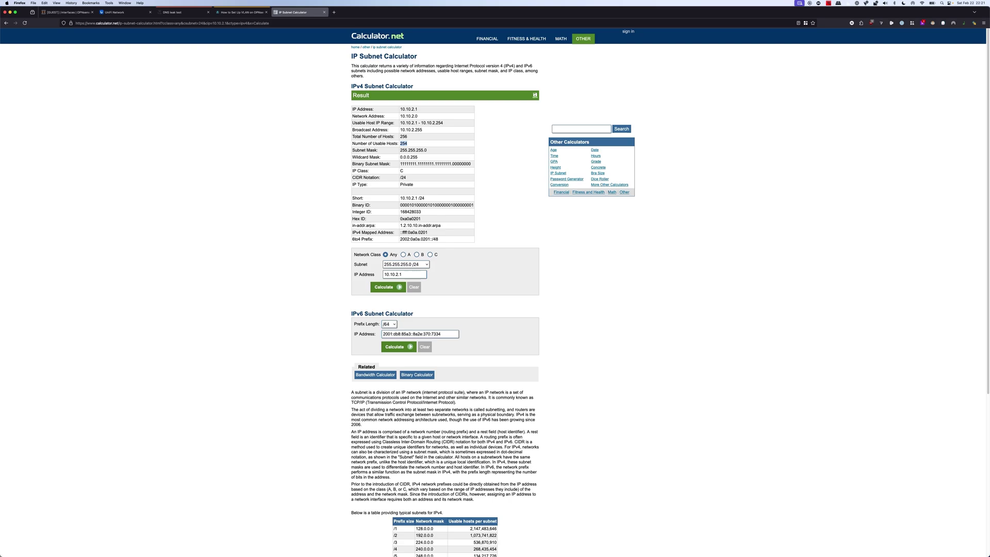
Recalculate the subnet using the 255.255.224.0 /19 mask.
click(406, 265)
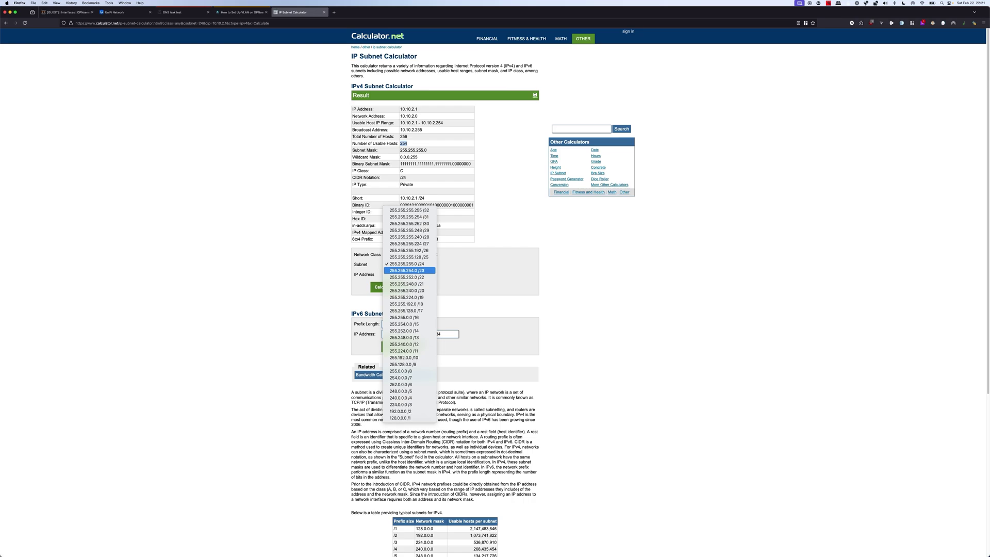
key(Down)
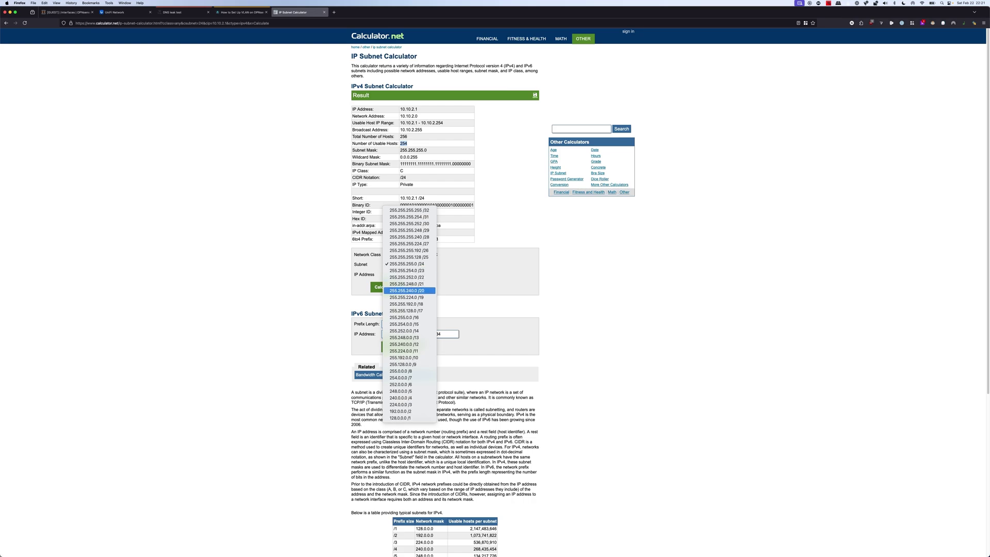
key(Down)
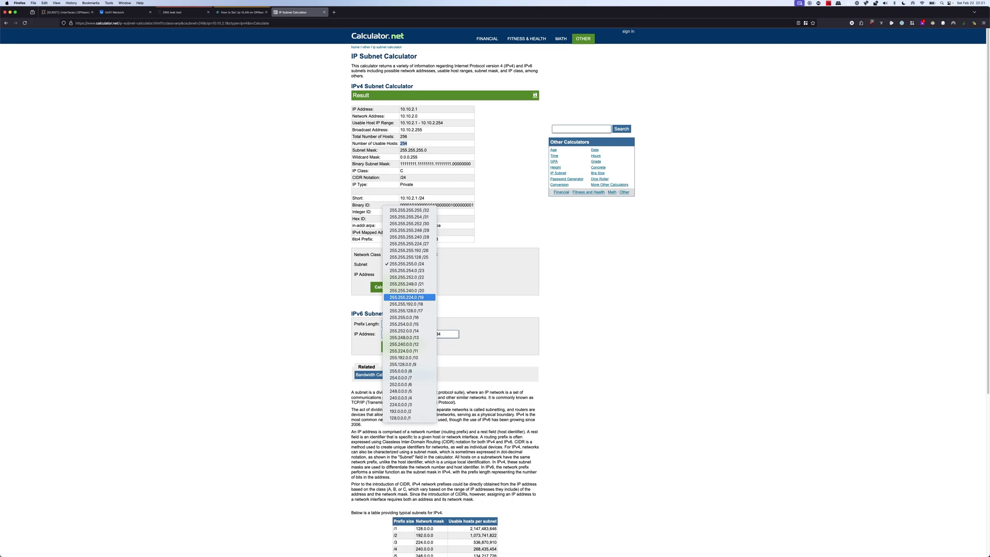
click(406, 297)
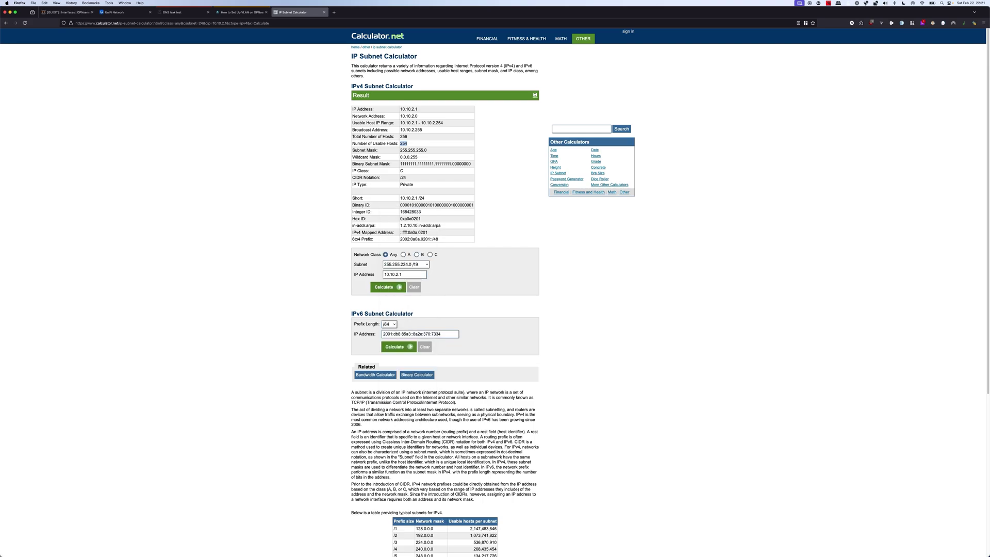
click(388, 287)
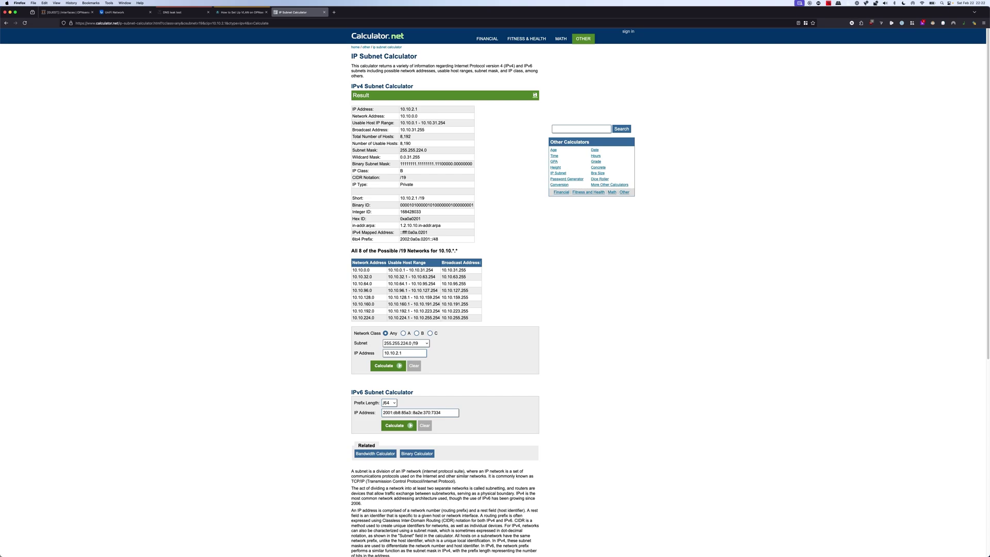
Recalculate with 255.255.255.248 /29, giving 6 usable hosts.
click(407, 343)
key(Up)
key(Up)
key(Up)
key(Up)
key(Up)
key(Up)
key(Up)
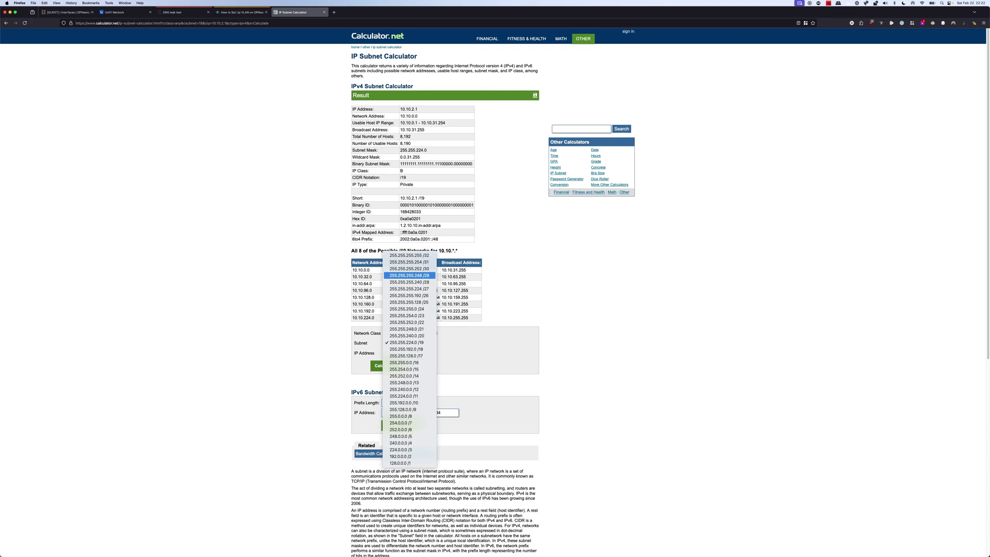
key(Return)
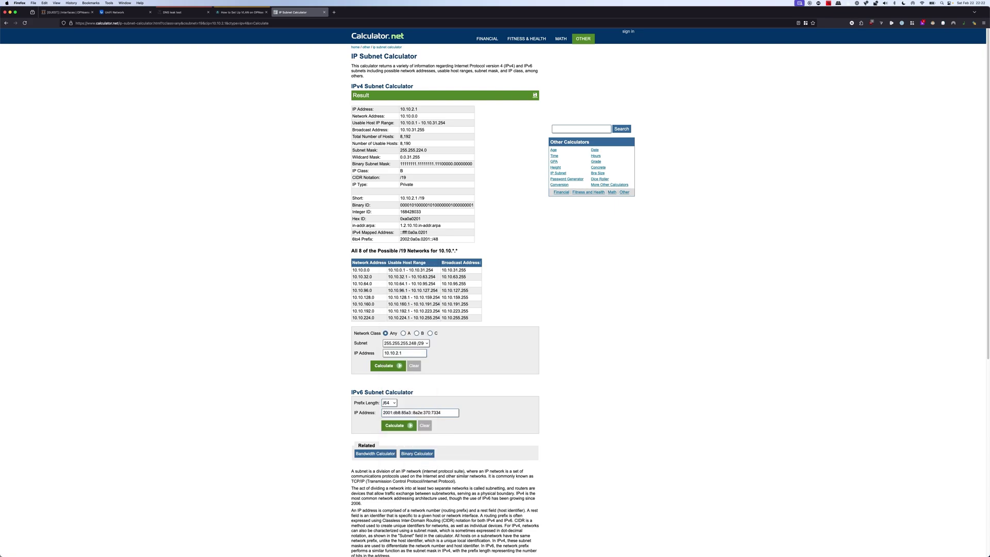
click(387, 365)
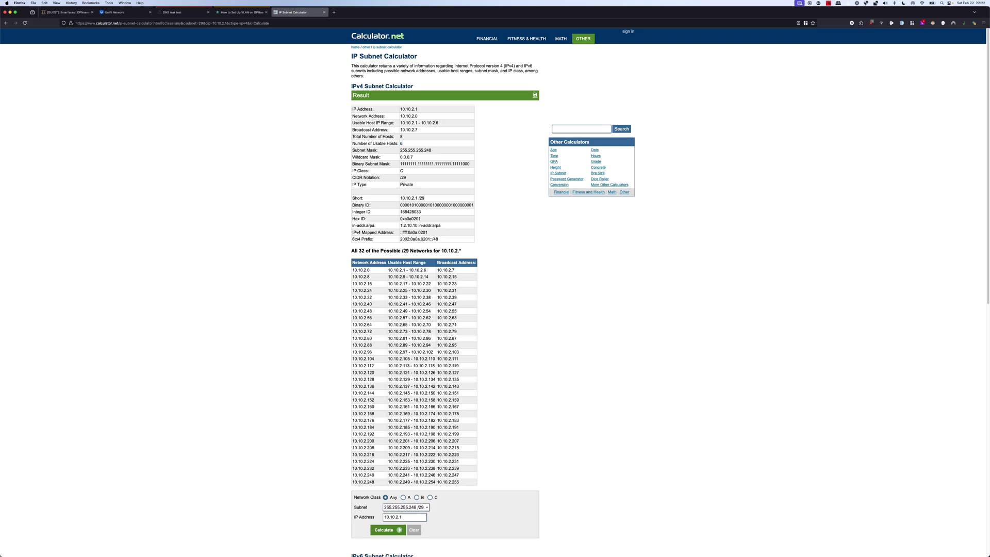
Enter static IPv4 address 10.10.3.1 with a /24 prefix on the GUEST interface.
click(67, 12)
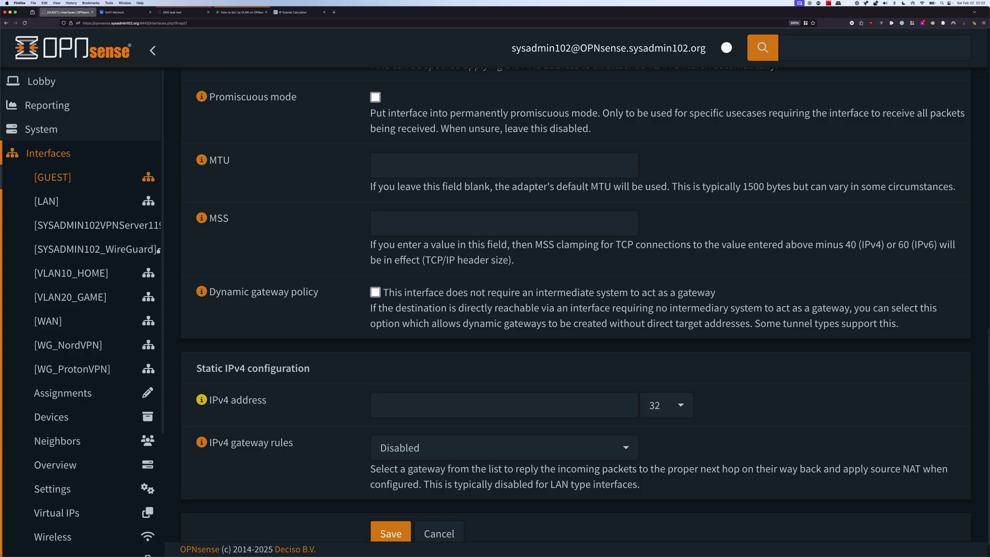
click(505, 405)
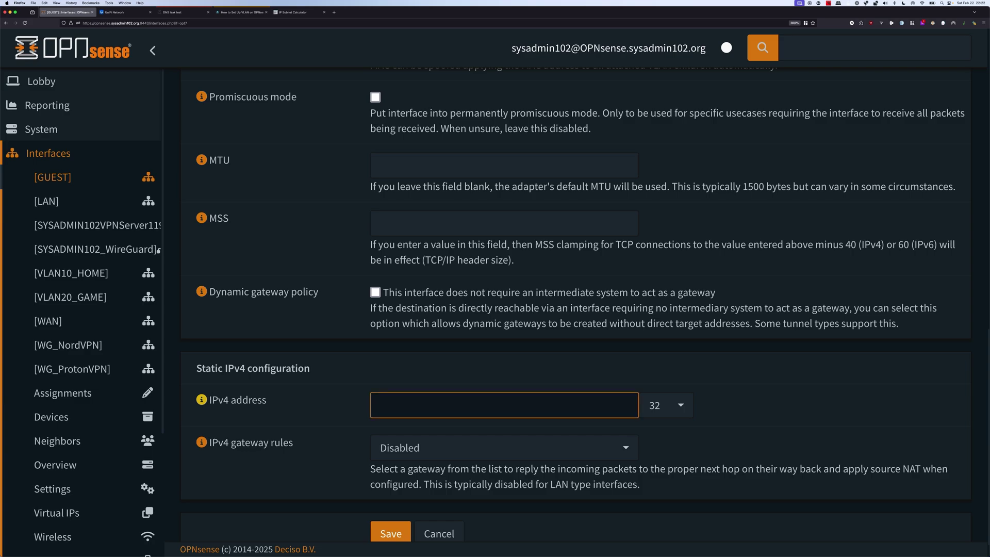
text(10.10.3.1)
key(Tab)
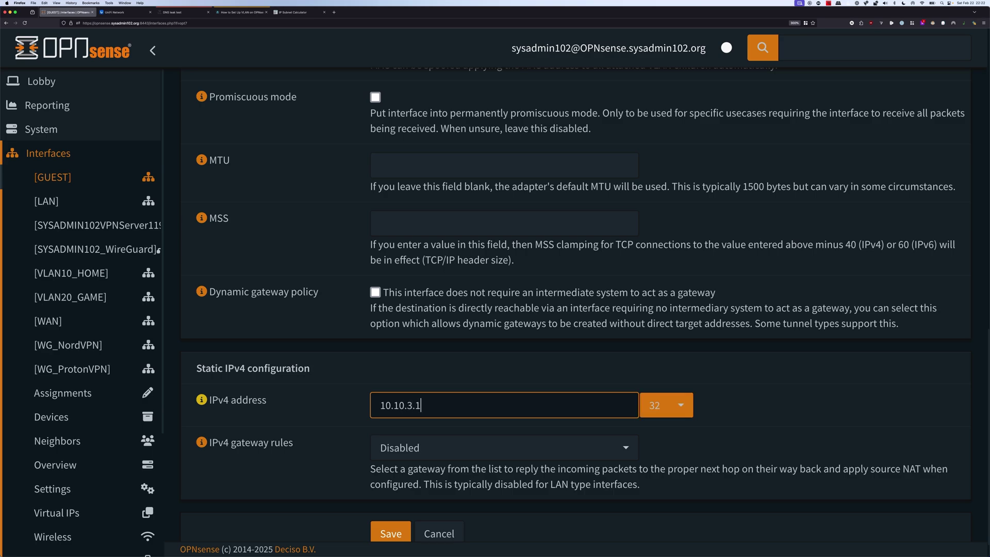
key(space)
text(24)
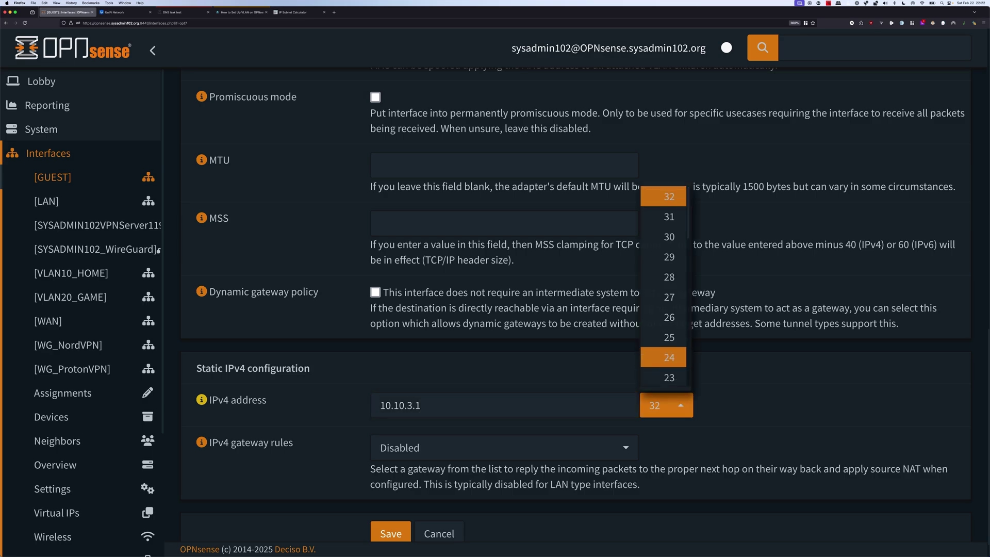
key(Return)
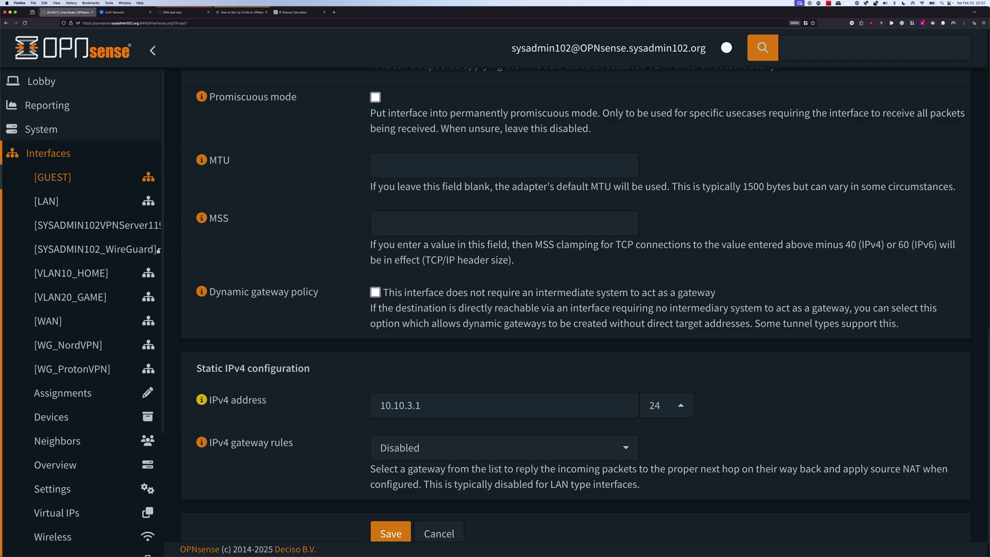
Save the VLAN30_GUEST interface and apply the pending changes.
scroll(575, 306, down, 1)
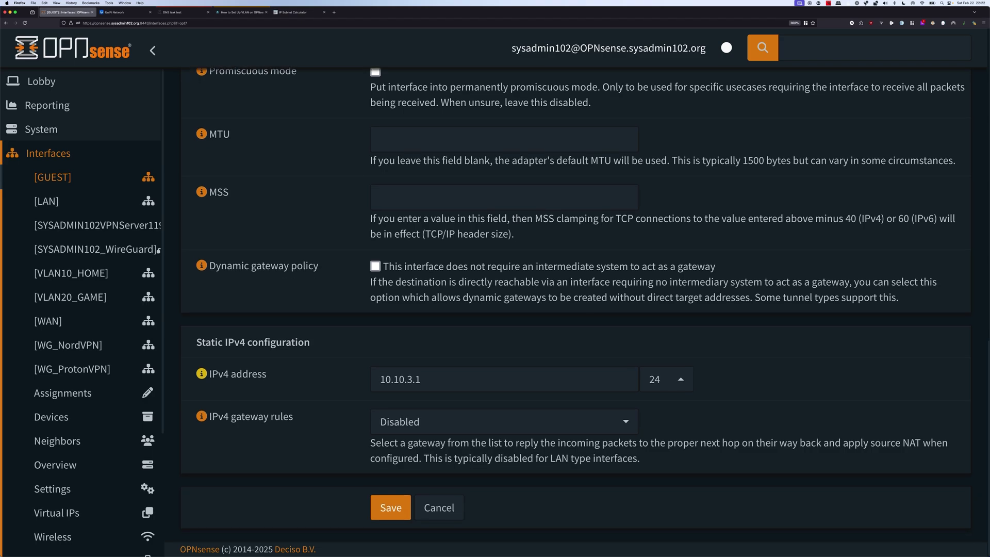
click(390, 507)
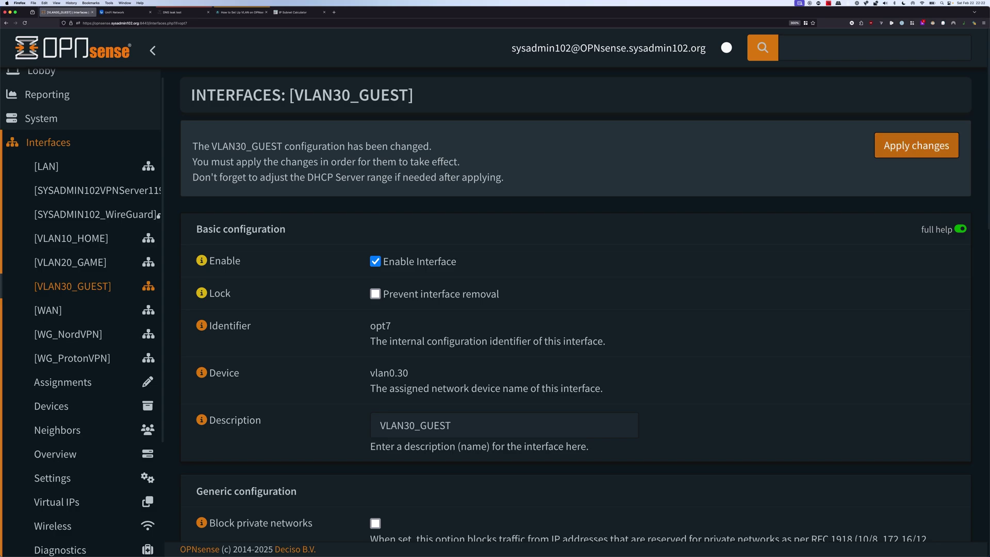
click(916, 145)
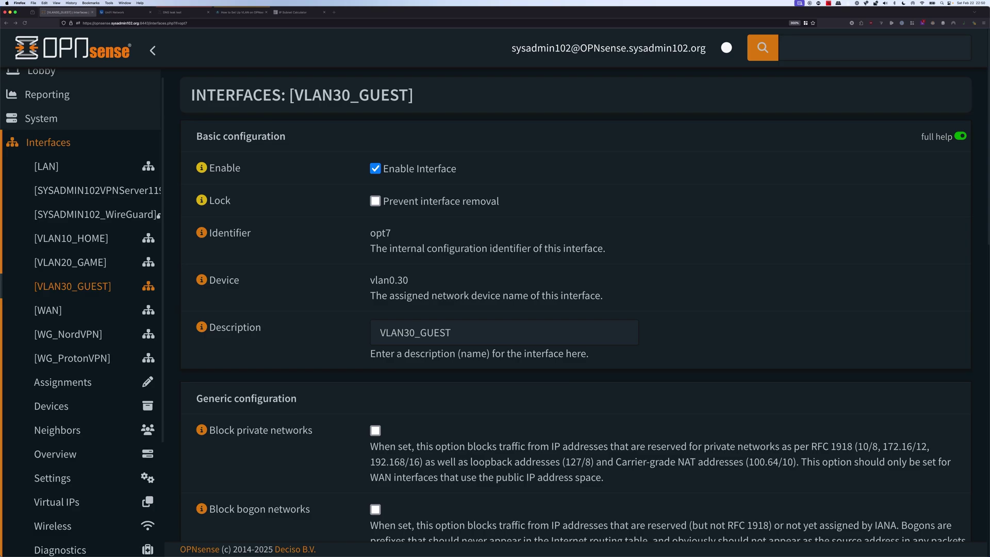
Open ISC DHCPv4 settings for VLAN30_GUEST and enable the DHCP server.
click(48, 142)
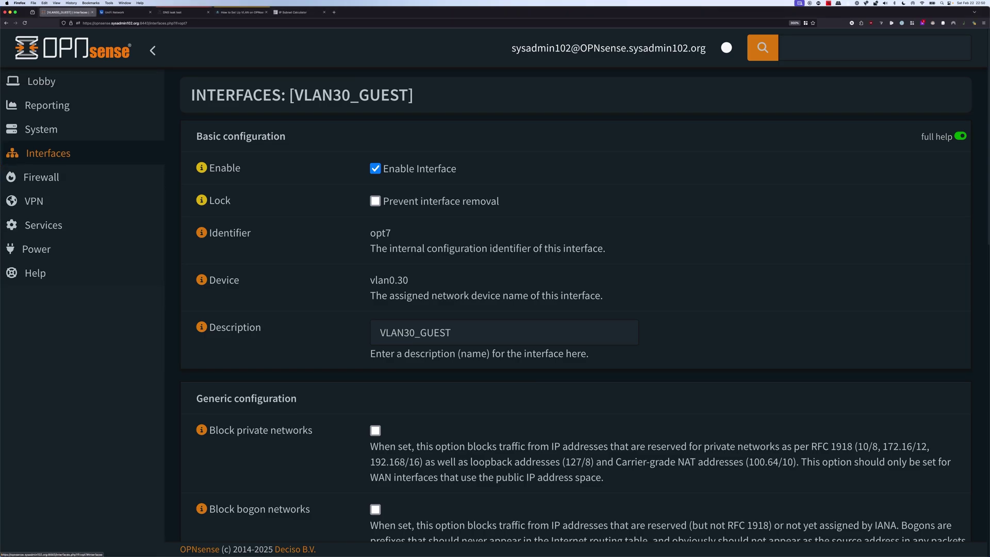
click(43, 225)
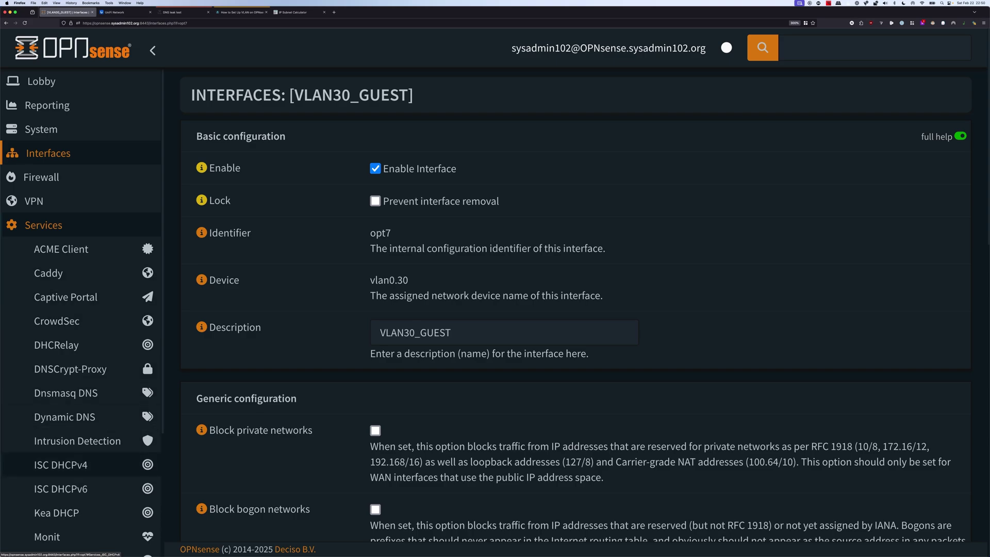
click(61, 465)
scroll(61, 465, down, 3)
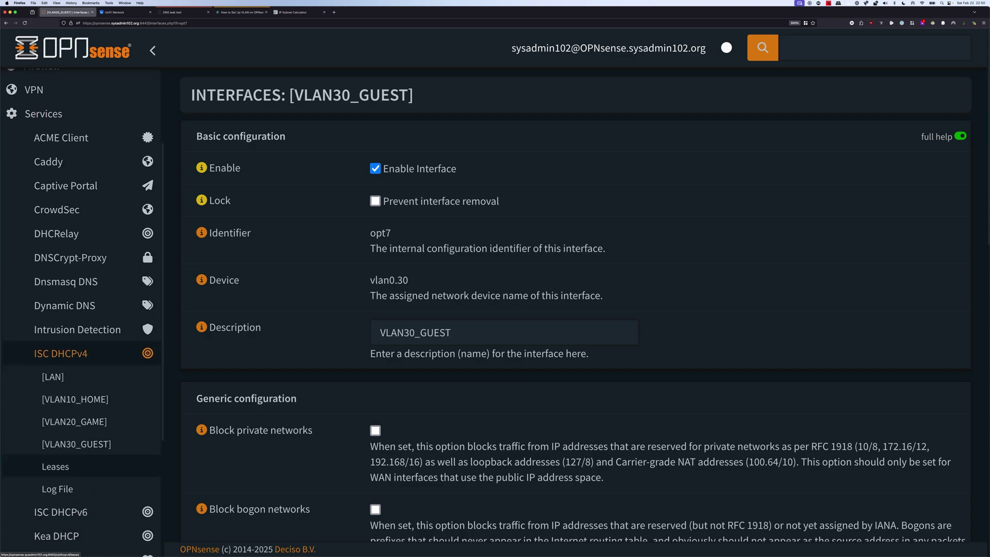
click(76, 444)
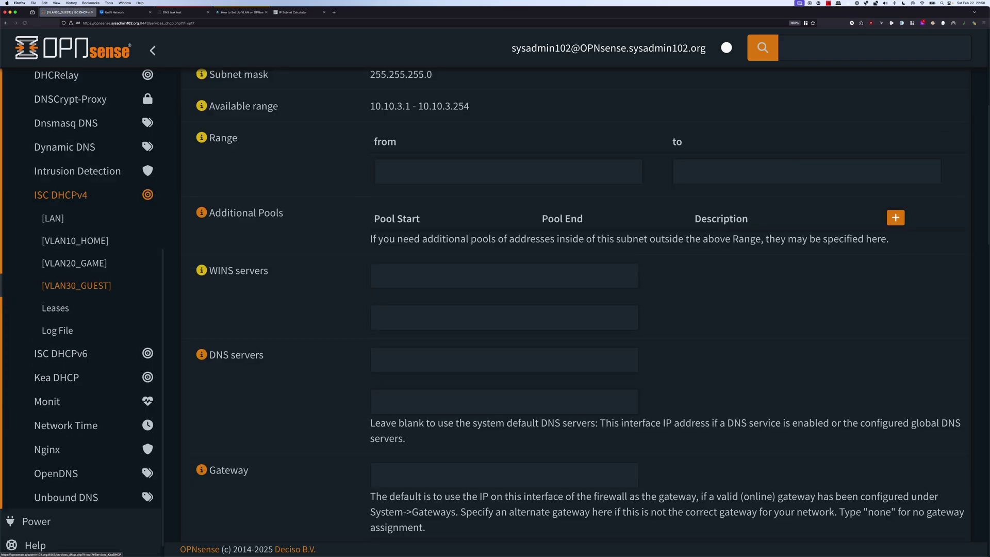
scroll(578, 304, up, 5)
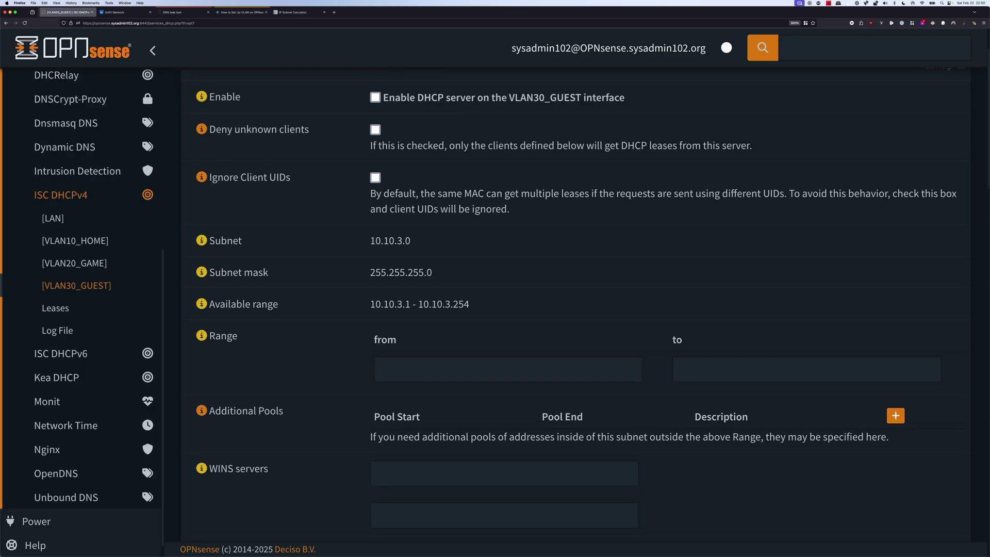
click(375, 97)
Set the DHCP range from 10.10.3.2 to 10.10.3.254.
scroll(575, 304, down, 2)
click(508, 308)
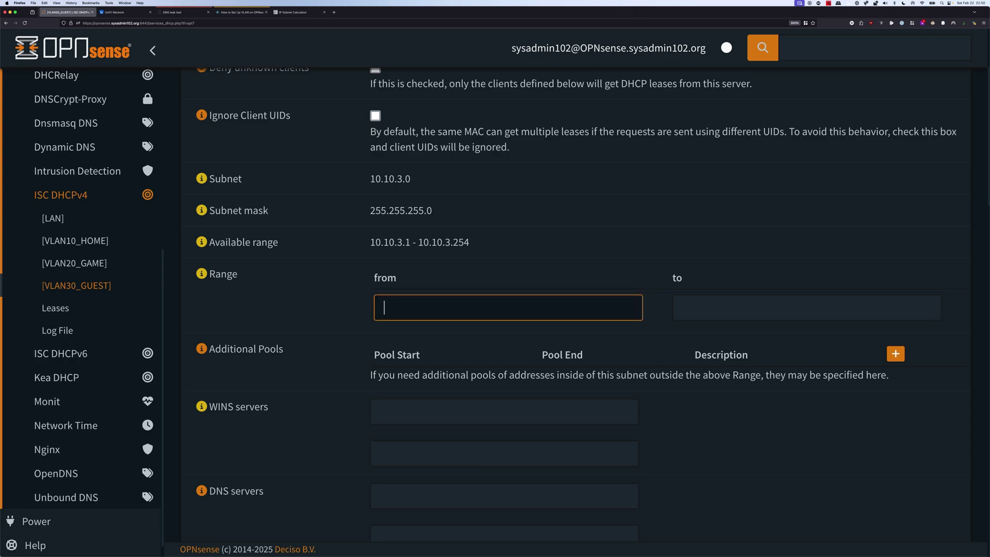
text(10.10.3.2)
key(Tab)
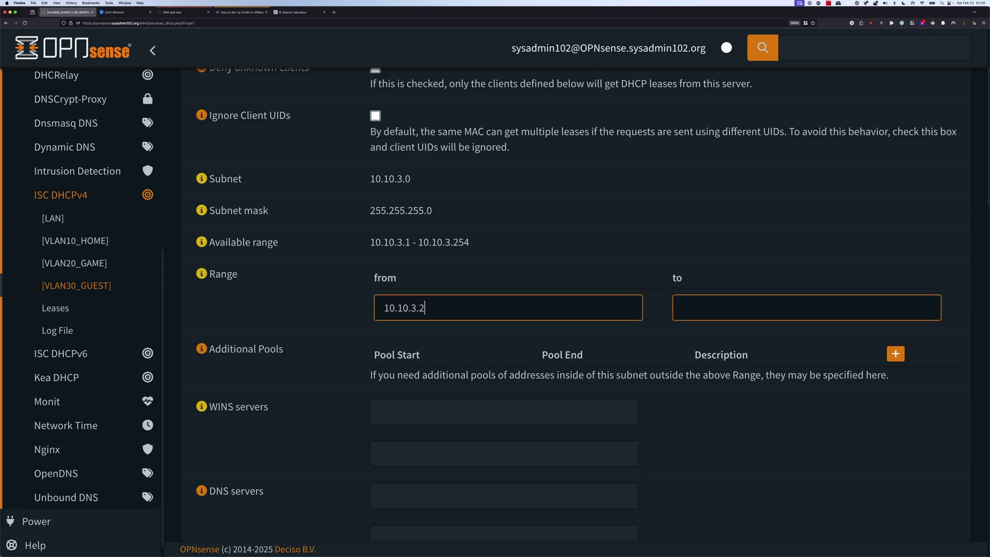
text(1)
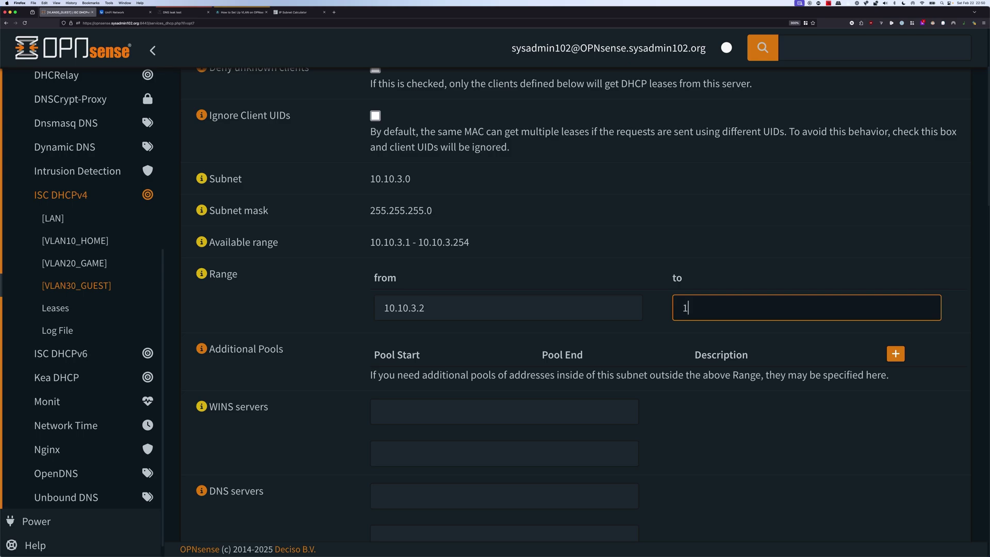
text(0.10.3.254)
Enter DNS servers 9.9.9.9 and 1.1.1.1, then clear both to use defaults.
scroll(574, 309, down, 5)
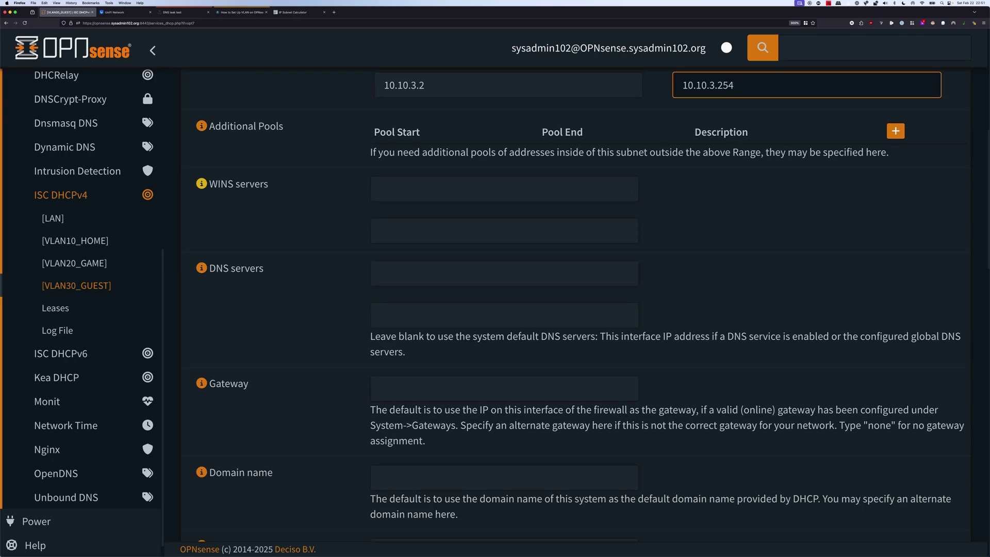
click(504, 273)
click(504, 315)
click(504, 273)
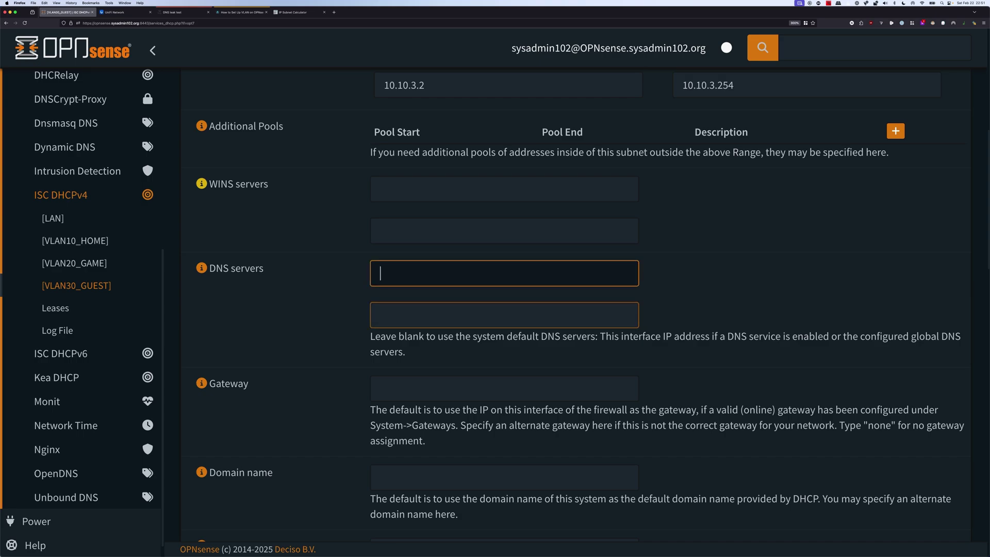
text(9.)
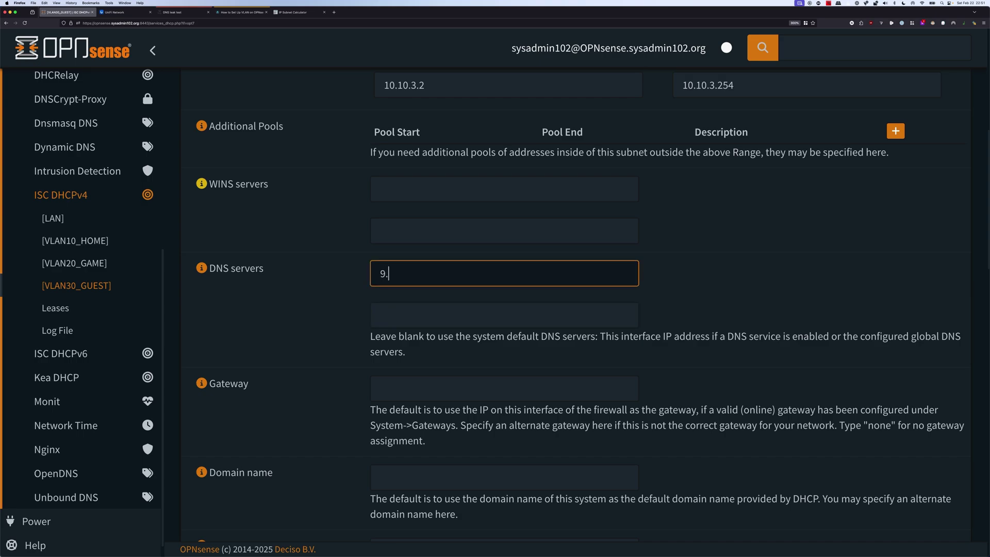
text(9.9.9)
key(Tab)
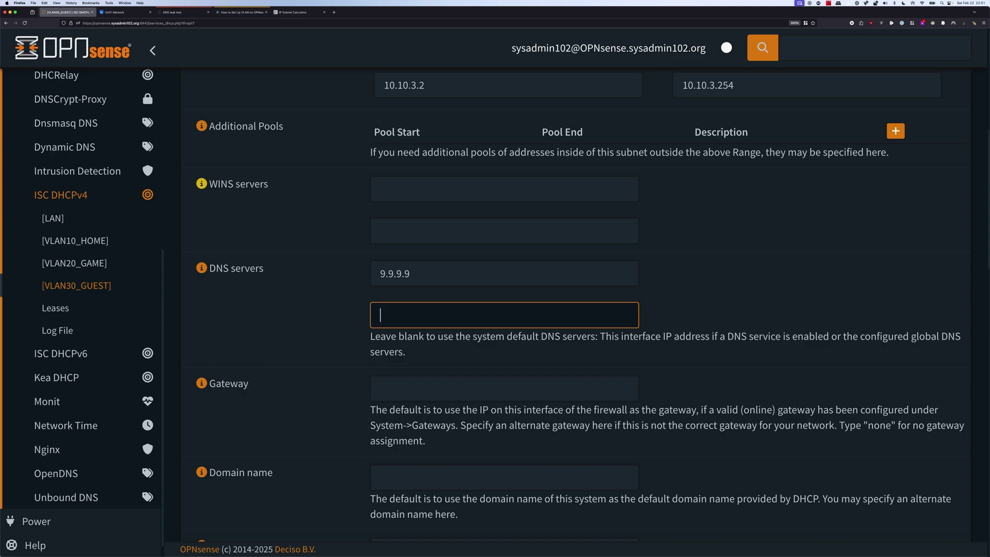
text(1.1.1.1)
key(super+a)
key(BackSpace)
key(shift+Tab)
key(super+a)
key(BackSpace)
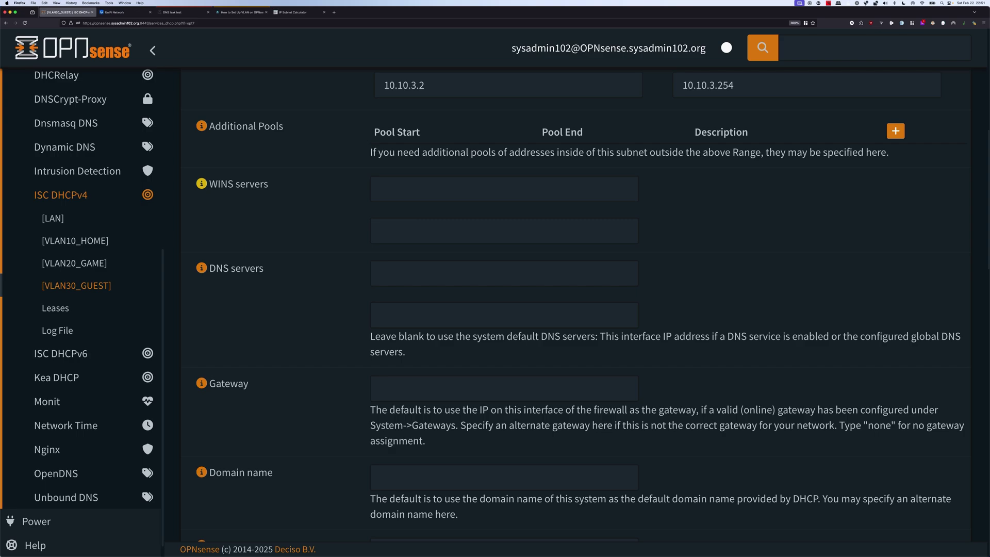
Save the VLAN30_GUEST DHCP settings.
scroll(575, 304, down, 20)
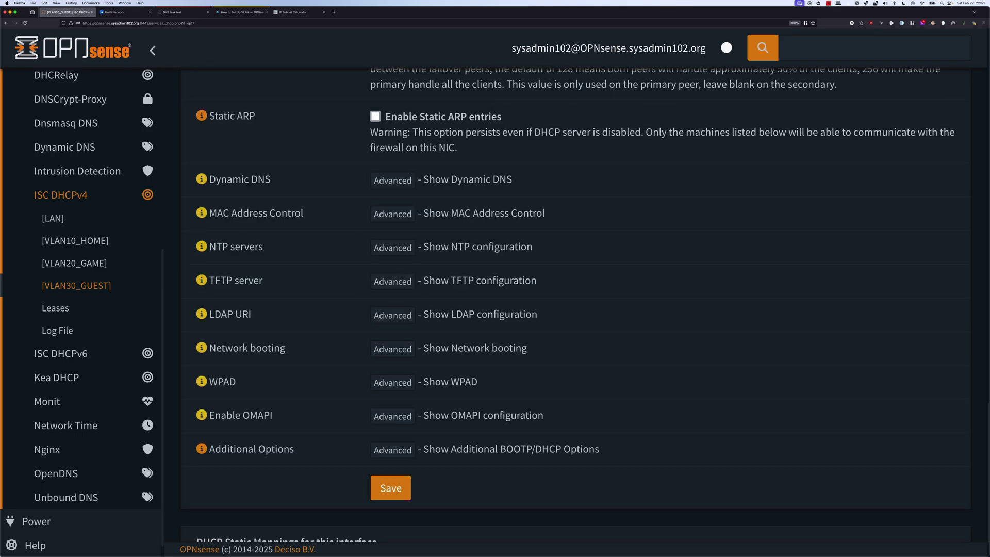
click(390, 436)
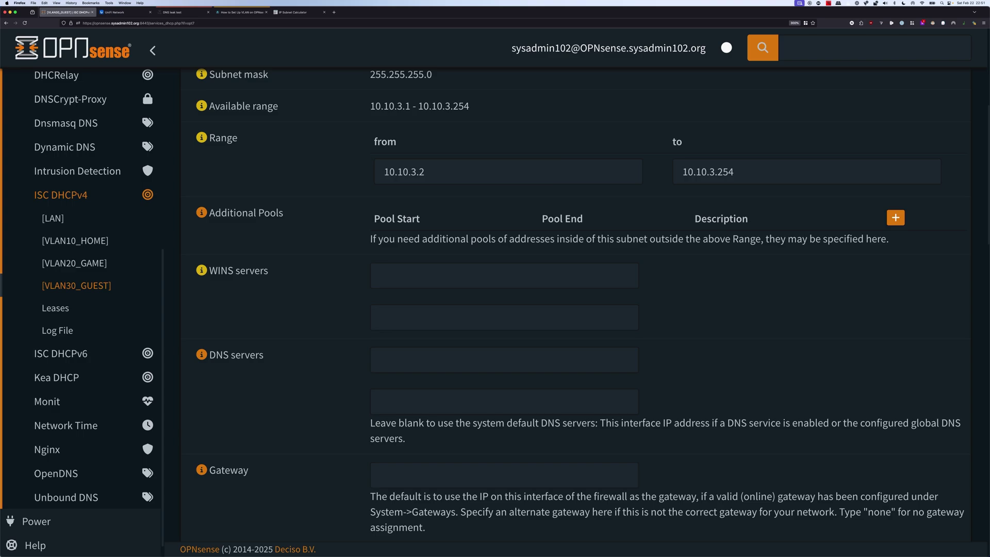
scroll(83, 258, down, 1)
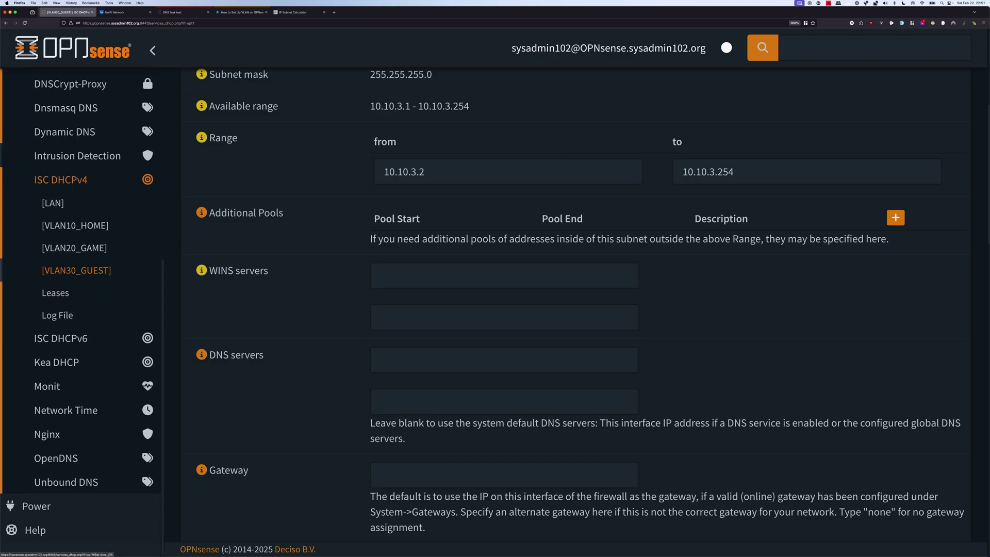
scroll(83, 152, up, 5)
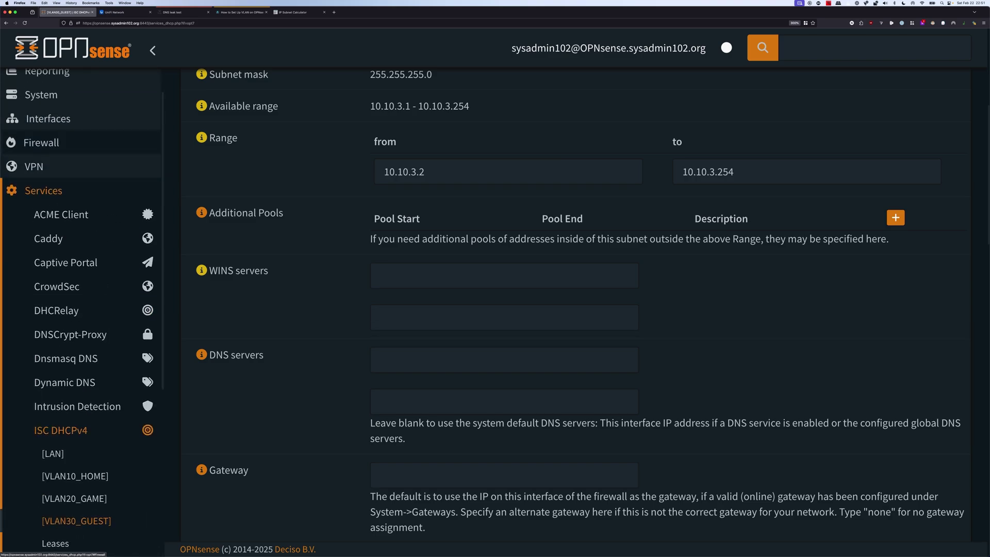
click(41, 142)
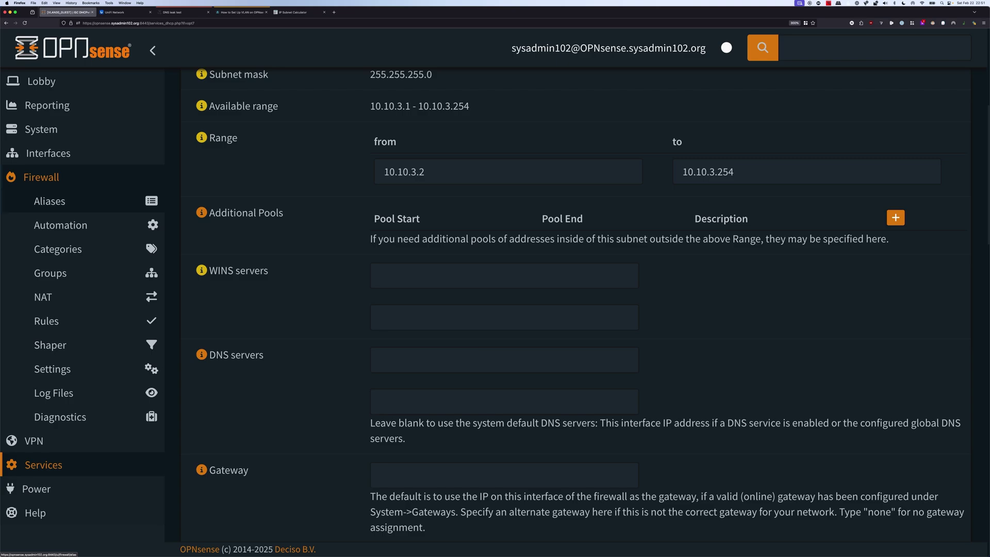
Open Firewall > Aliases and highlight the RFC1918_Networks alias name in the list.
click(50, 201)
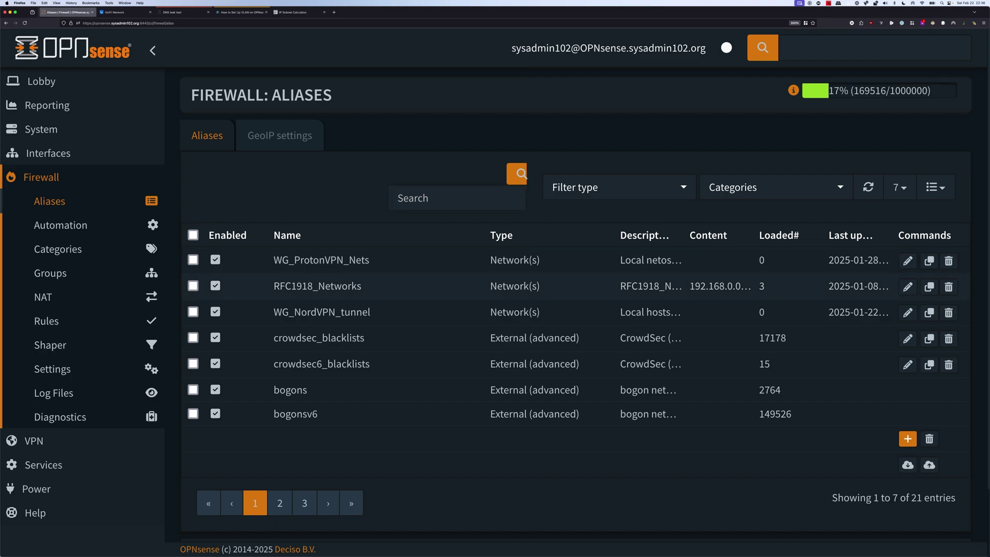
drag(274, 286, 362, 286)
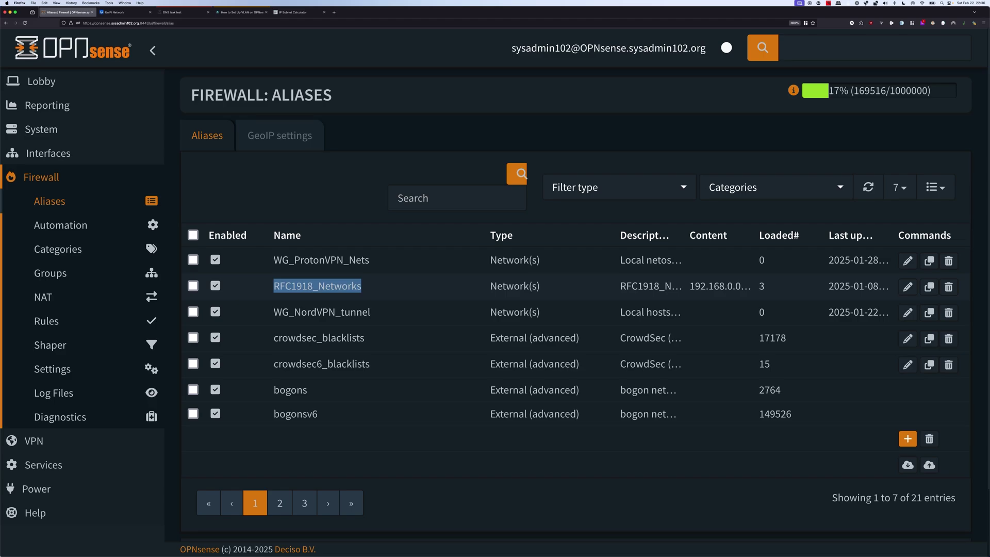
click(363, 286)
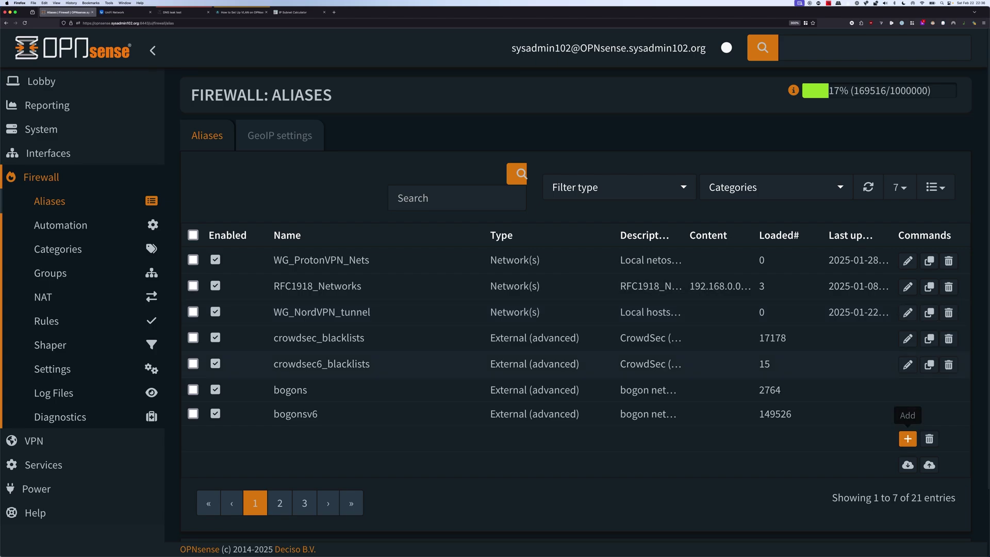
Edit RFC1918_Networks so its content holds 192.168.0.0/16, 10.0.0.0/8 and 172.16.0.0/12, then check the VLAN guide.
click(907, 286)
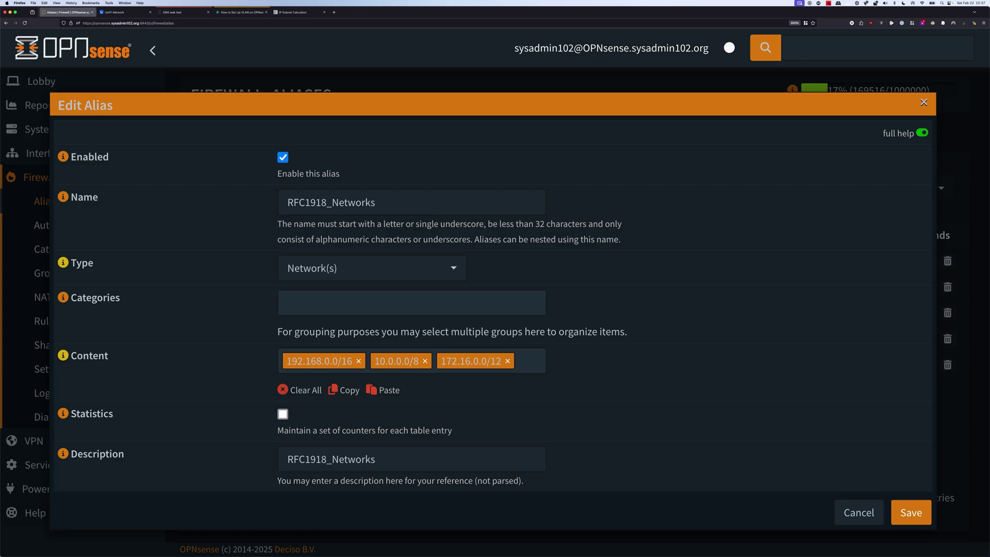
key(Tab)
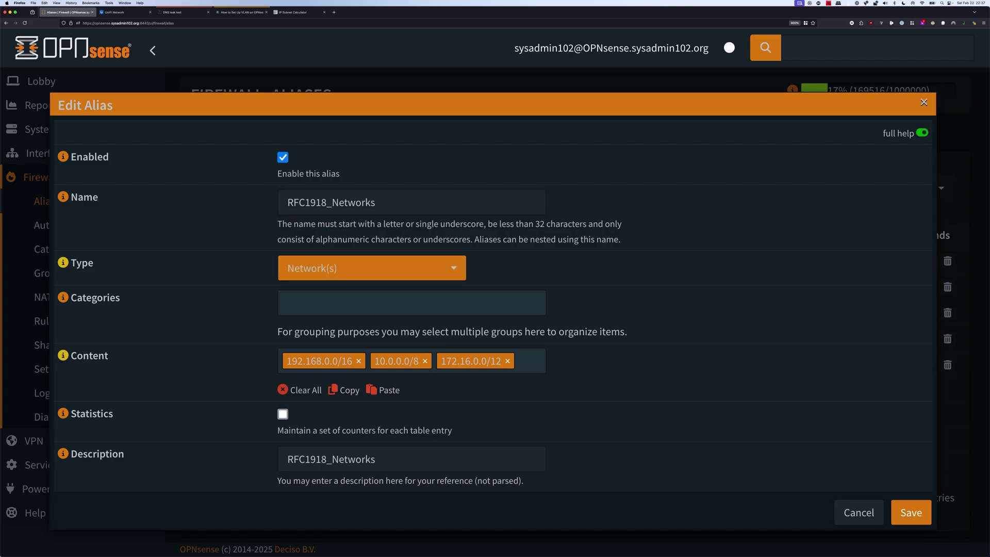
key(Tab)
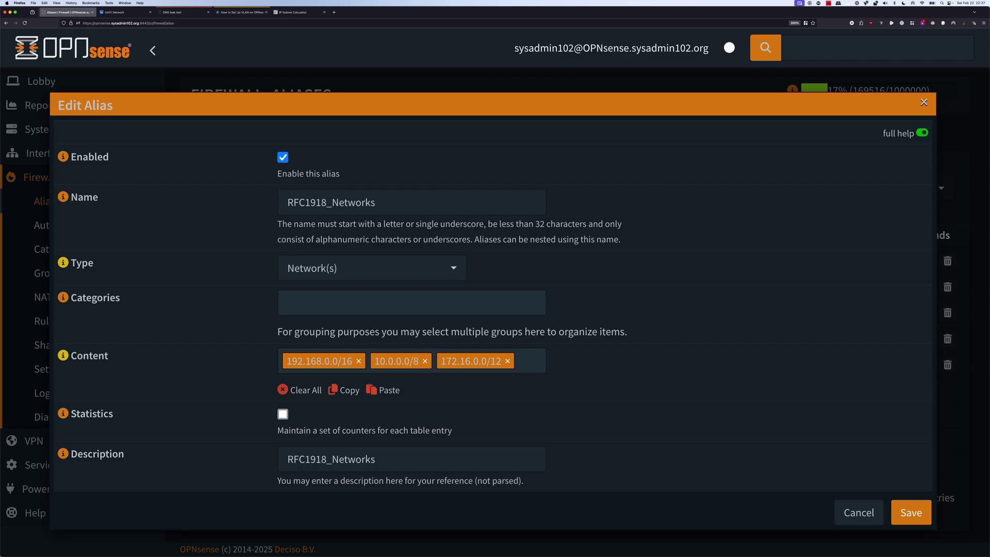
key(Tab)
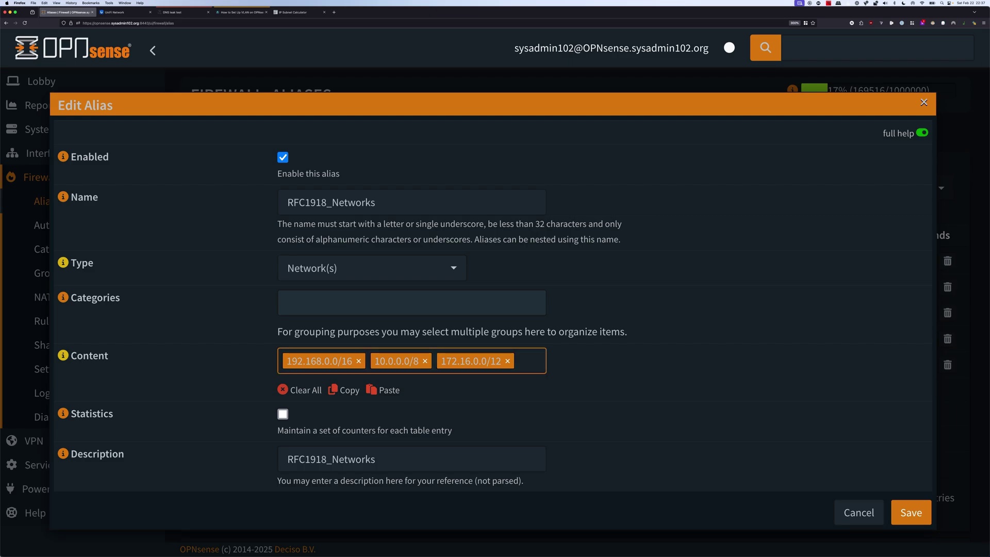
key(Tab)
key(shift+Tab)
key(Tab)
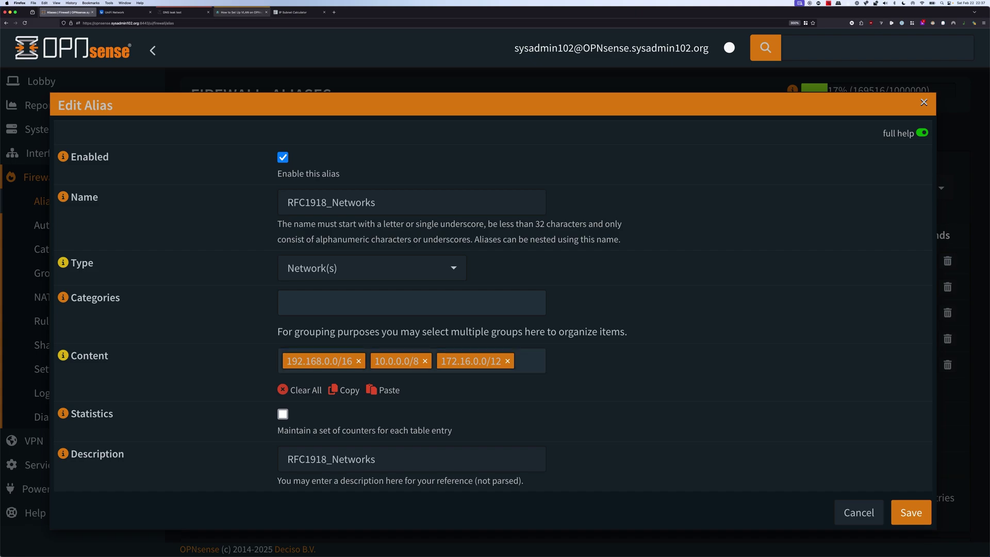
click(241, 12)
scroll(408, 293, down, 10)
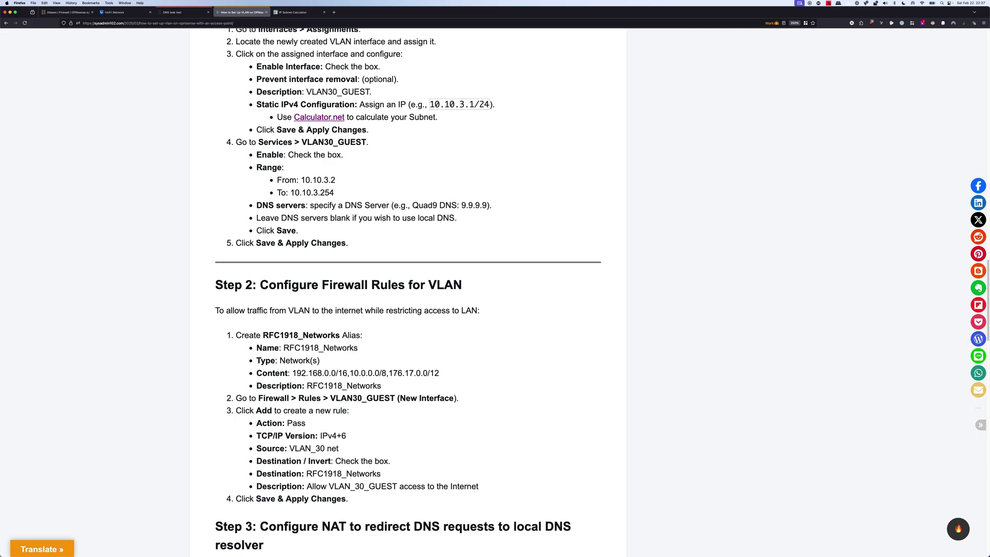
Compare the alias networks with the guide's Step 2 and cancel the Edit Alias dialog unchanged.
drag(293, 373, 439, 373)
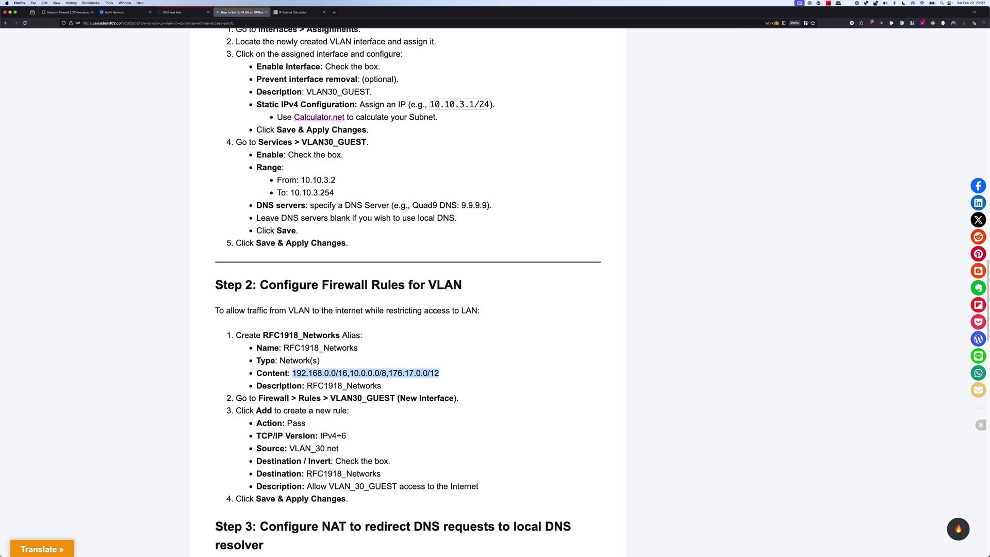
click(69, 12)
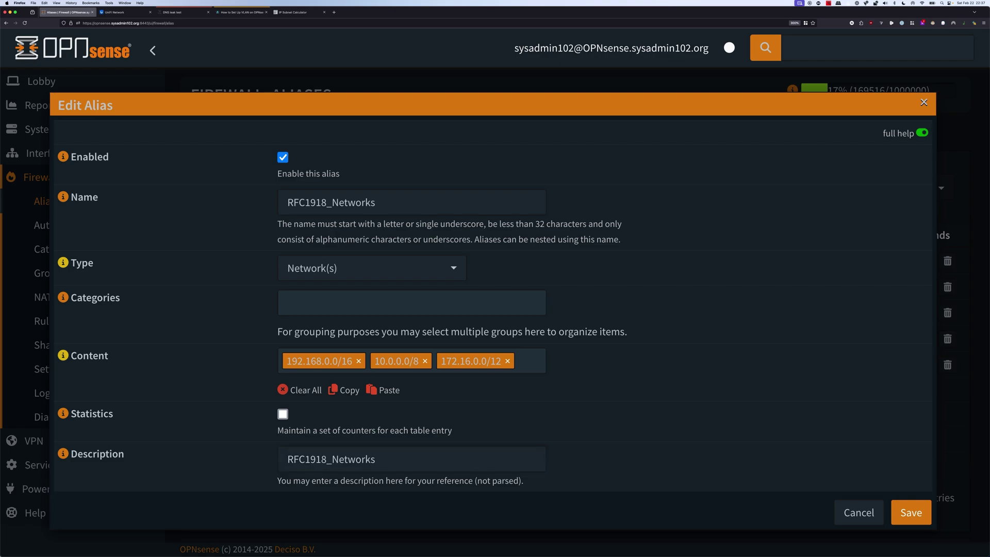
click(412, 458)
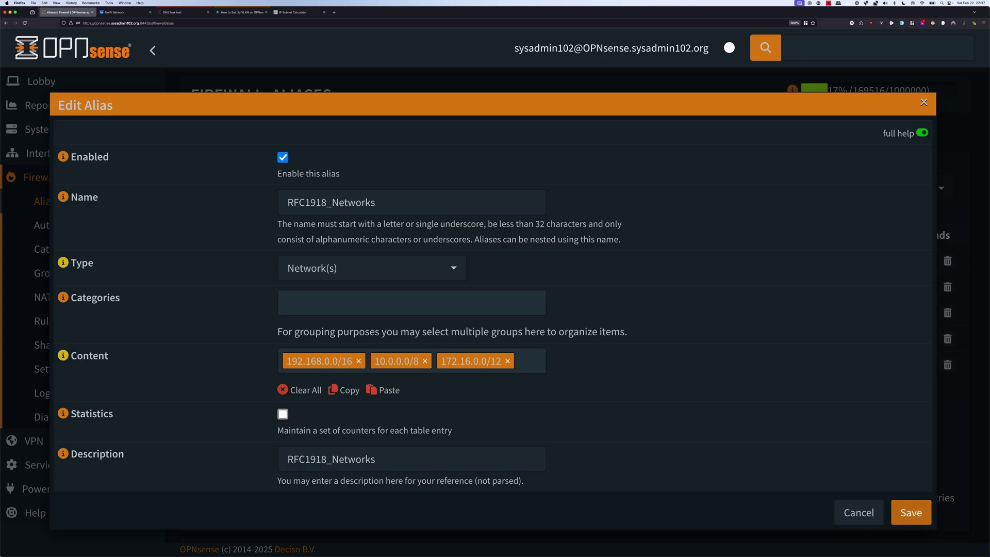
click(858, 512)
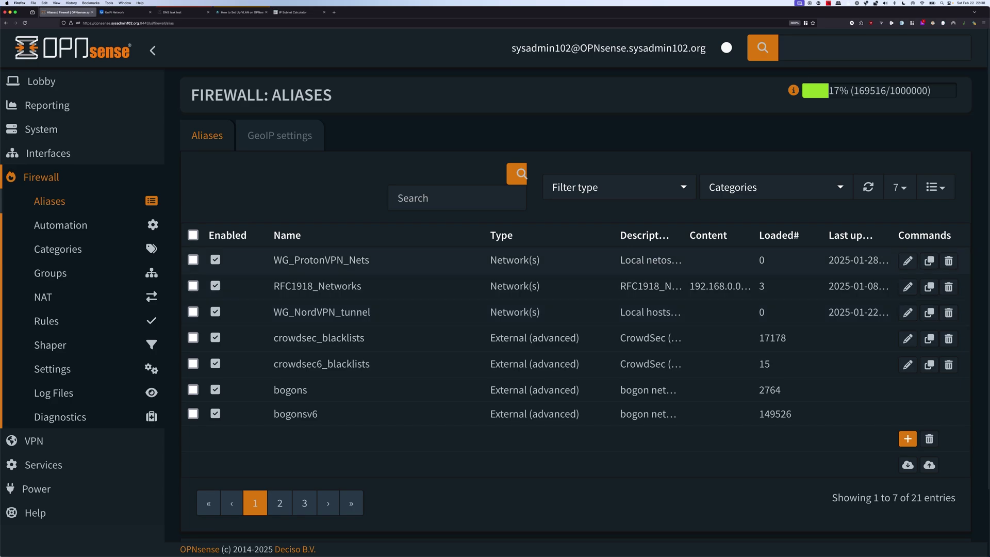
Start a new VLAN30_GUEST firewall rule covering IPv4+IPv6.
click(46, 321)
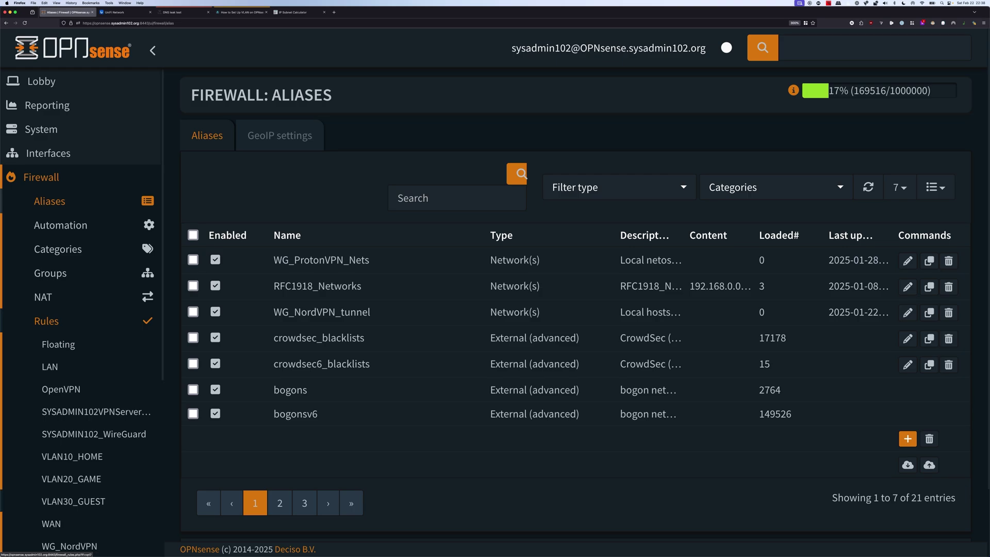
click(73, 501)
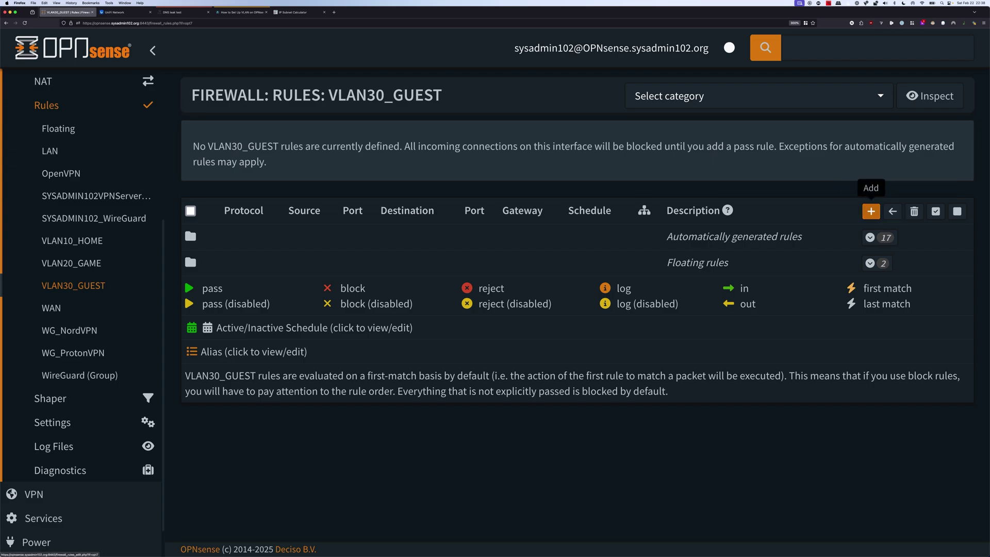
click(871, 211)
scroll(567, 310, down, 5)
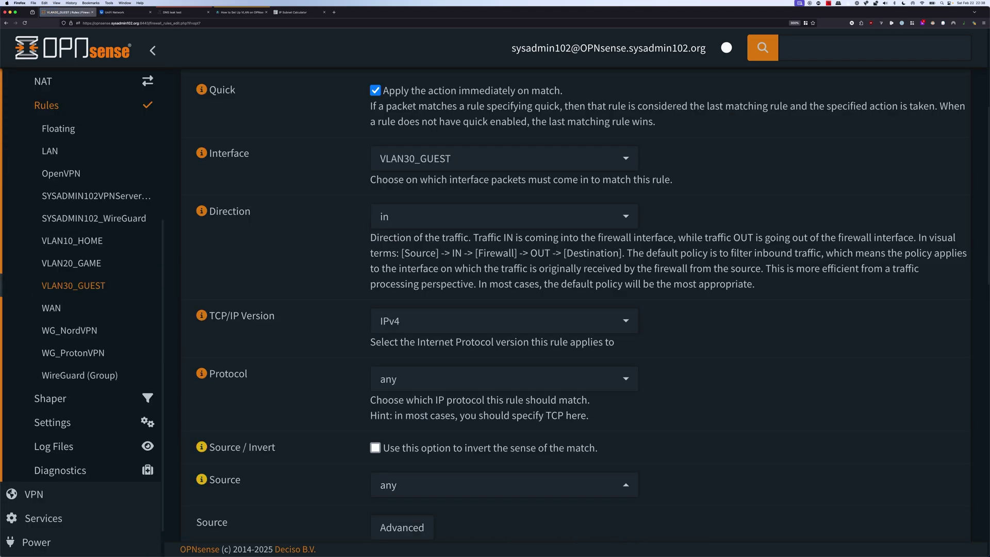
scroll(567, 304, down, 1)
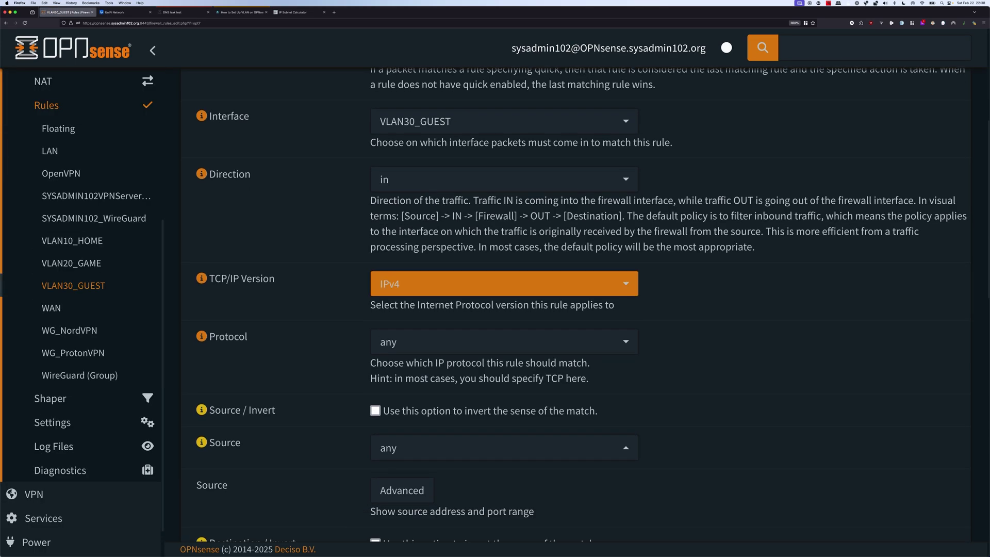
click(504, 284)
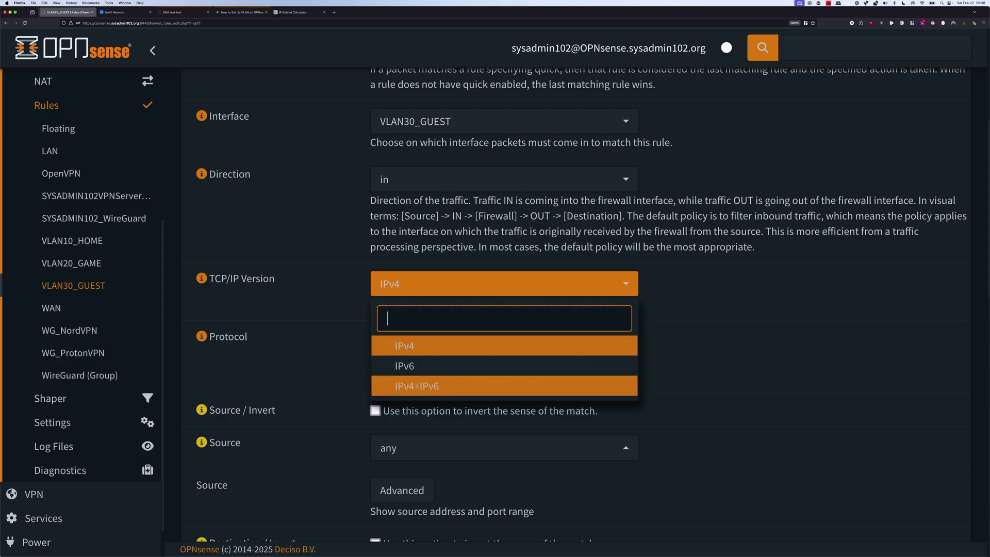
click(417, 386)
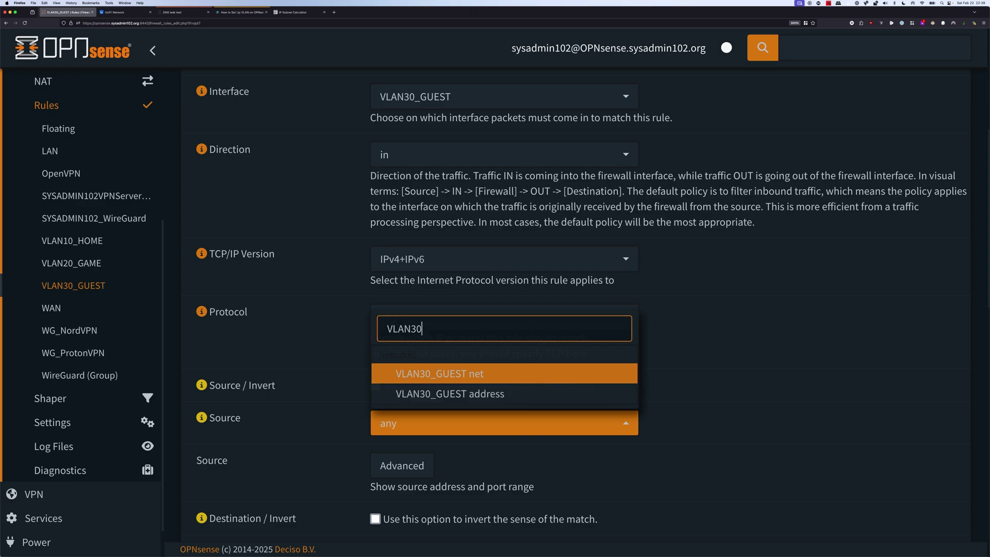
Set the rule's source to VLAN30_GUEST net and destination to inverted RFC1918_Networks.
key(Return)
scroll(567, 309, down, 3)
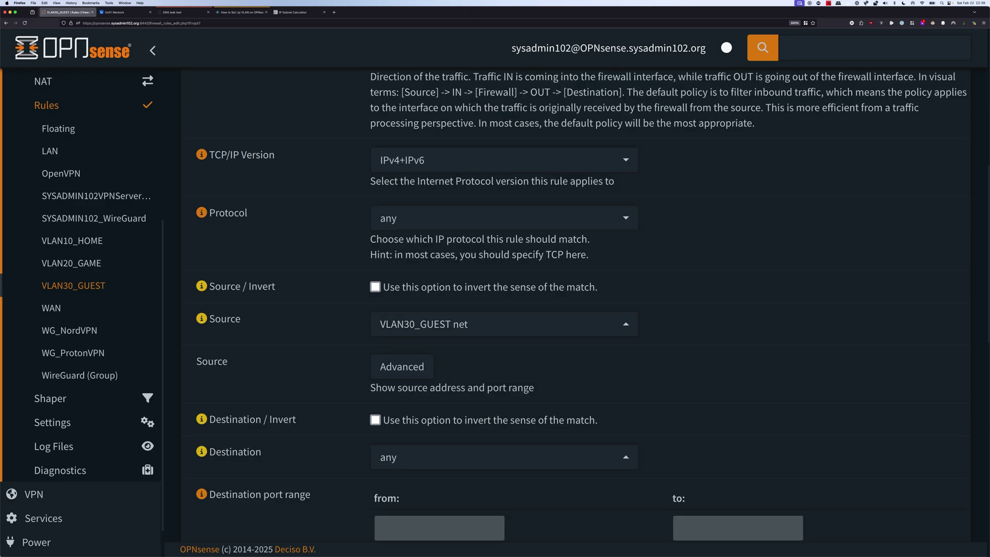
scroll(581, 304, down, 1)
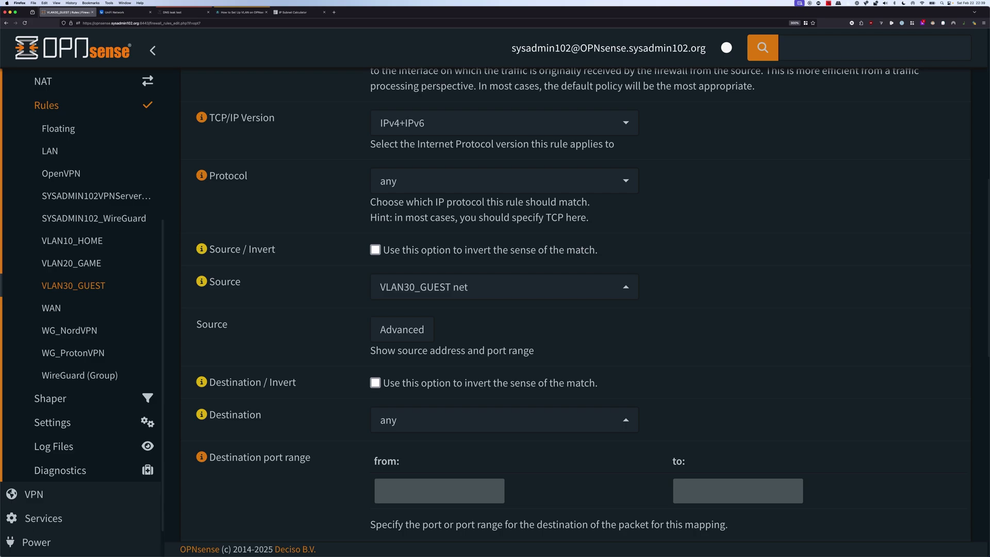
click(375, 382)
scroll(375, 382, down, 2)
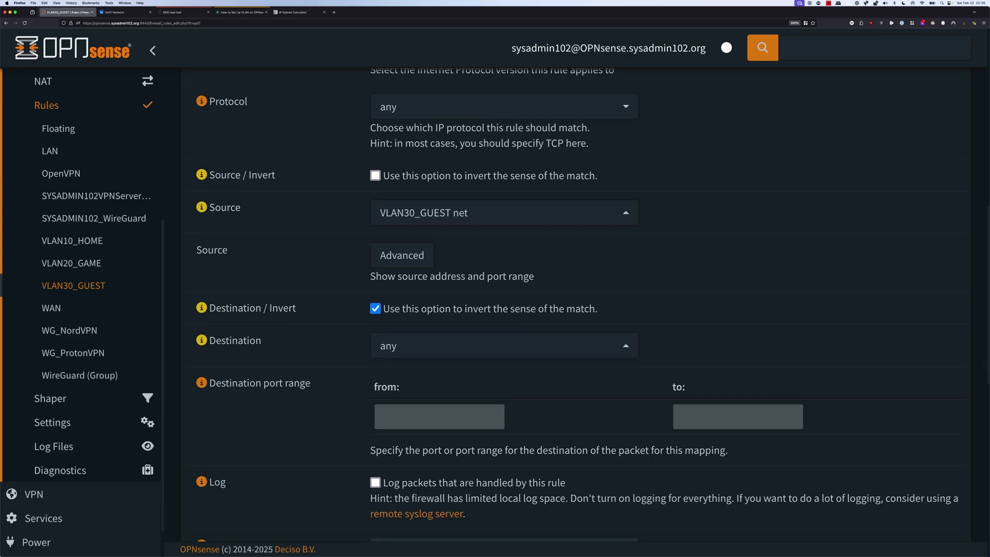
click(504, 345)
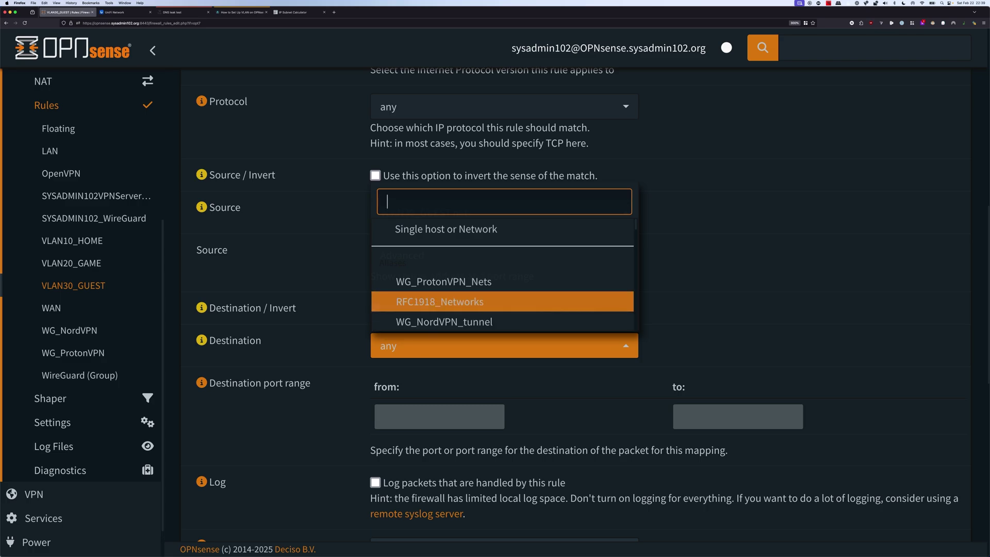
click(440, 301)
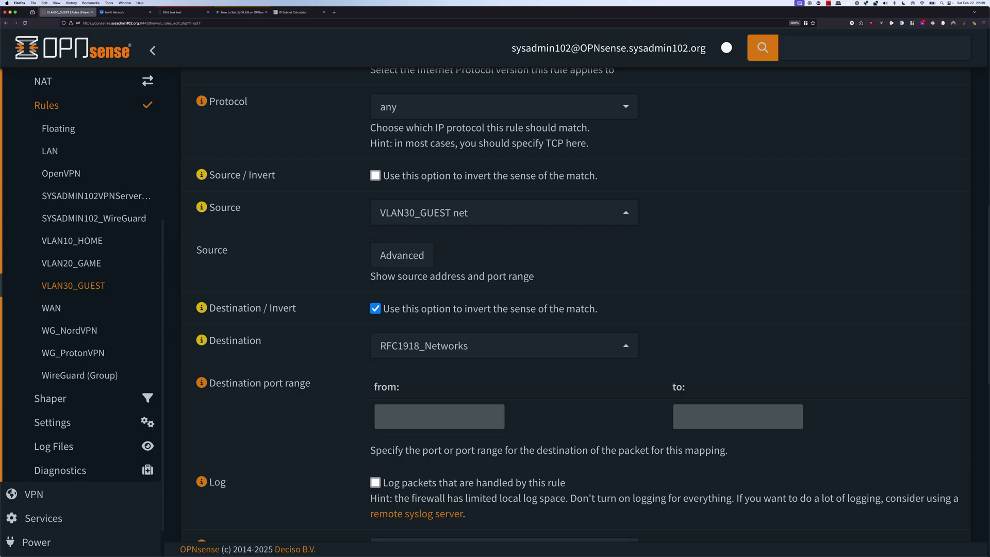
Describe the rule as 'Allow VLAN_30_GUEST access to the Internet' and save it.
scroll(574, 310, down, 5)
click(504, 332)
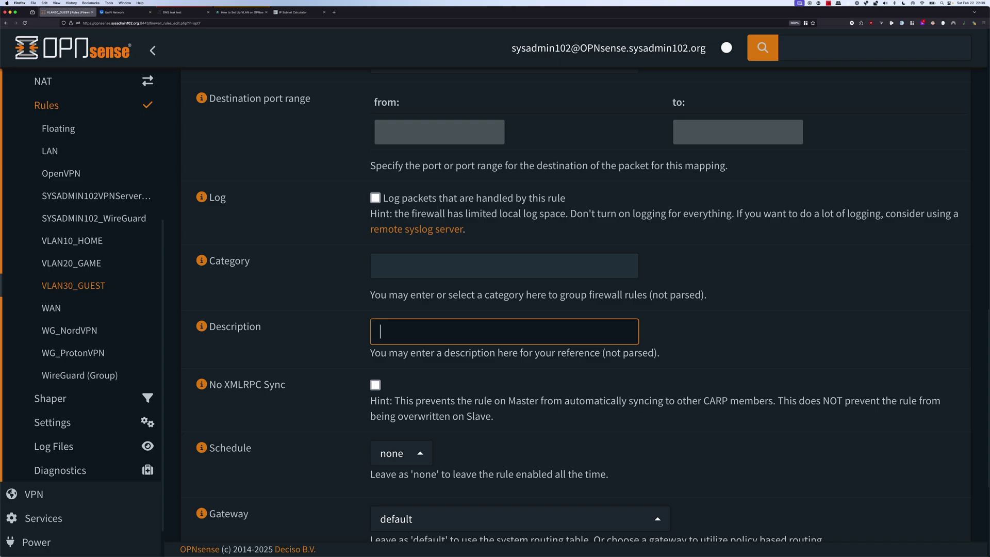
text(Allow VLAN_30_GUEST access to the Internet)
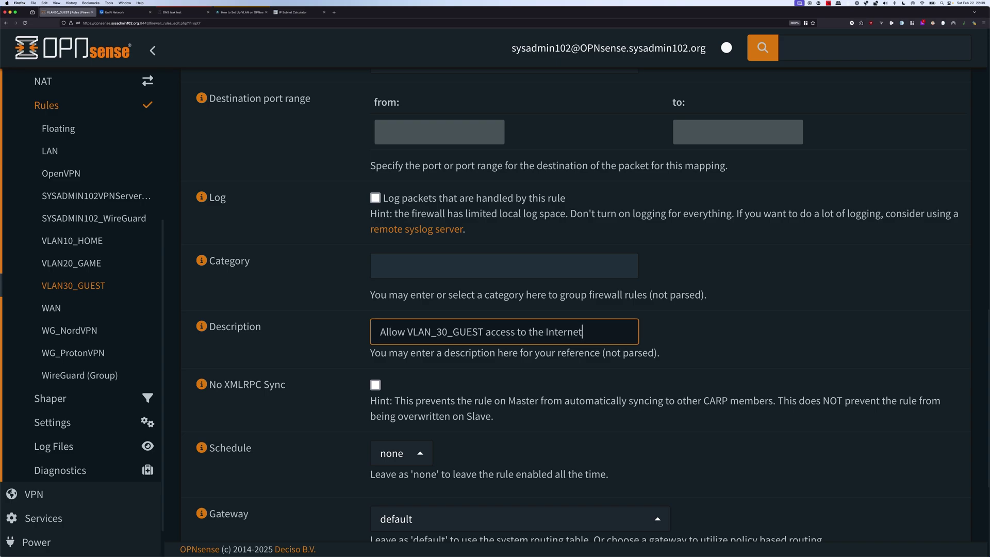
click(763, 331)
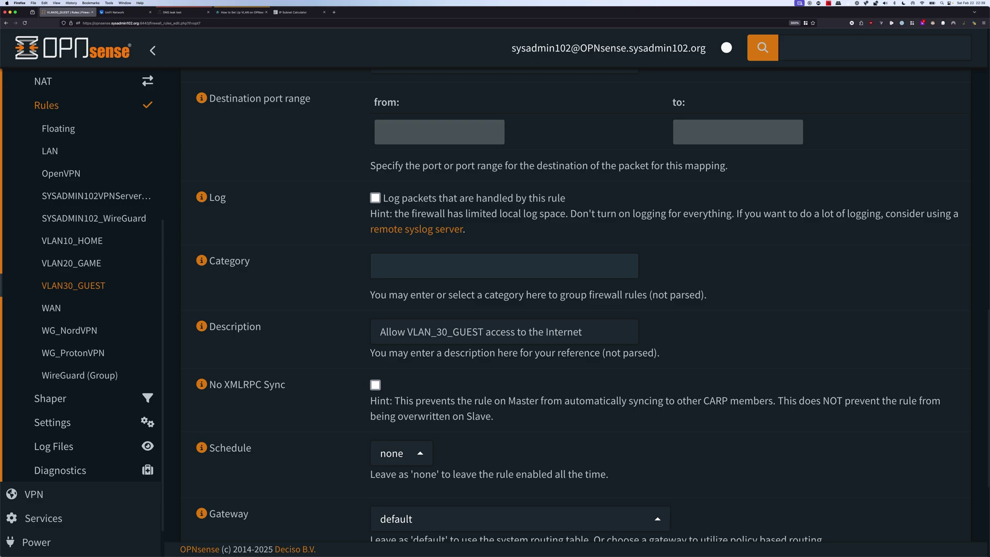
scroll(574, 310, down, 4)
click(391, 520)
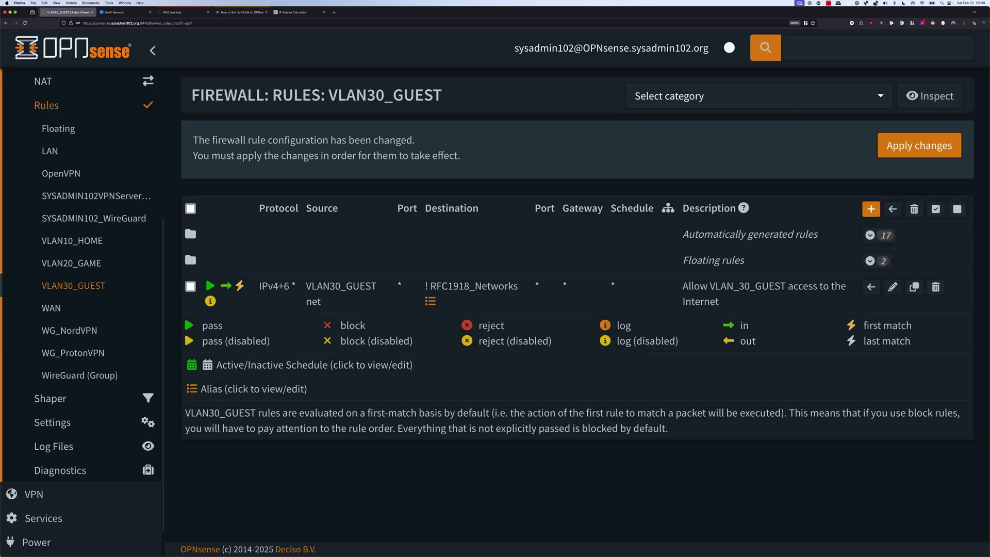
Apply the firewall rule changes and go to Firewall > NAT > Port Forward.
click(919, 146)
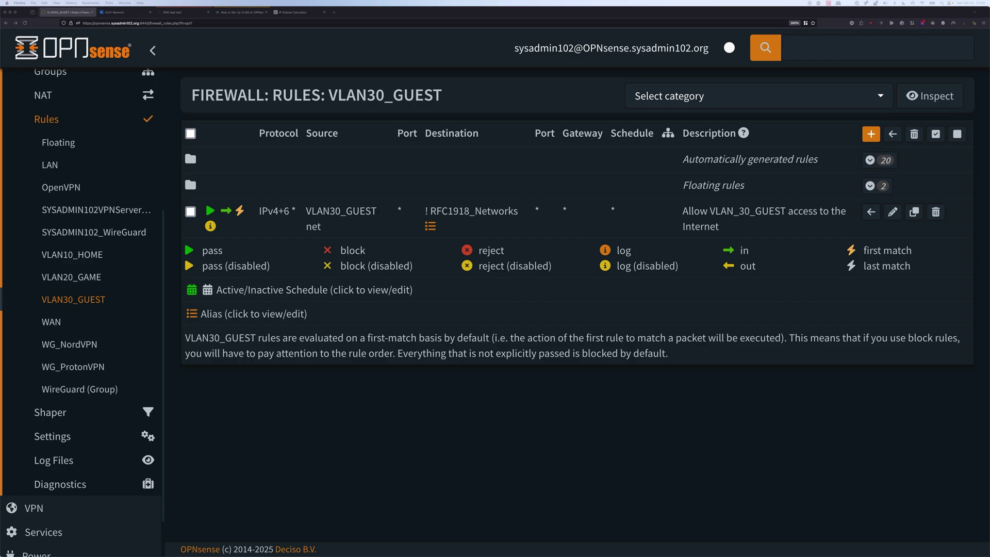
click(43, 95)
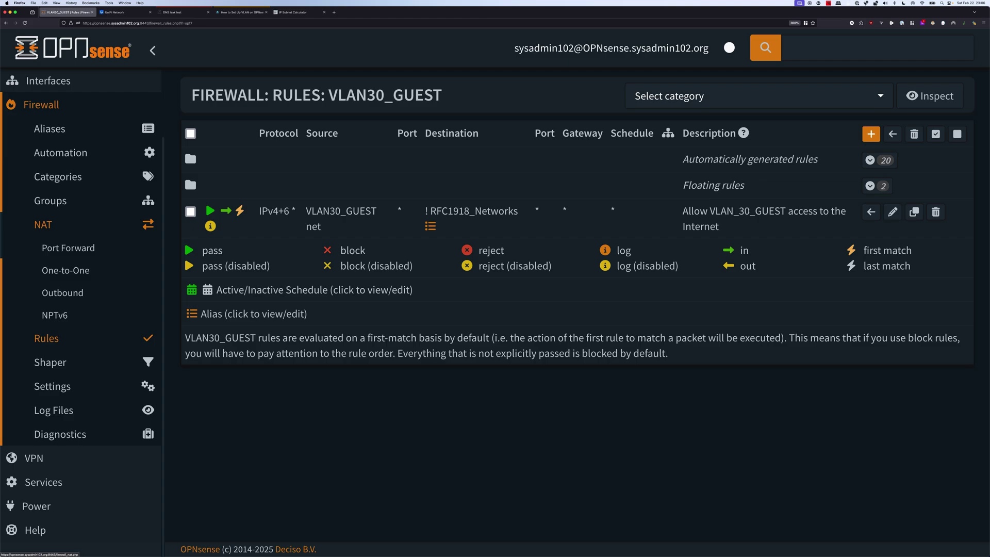
click(68, 248)
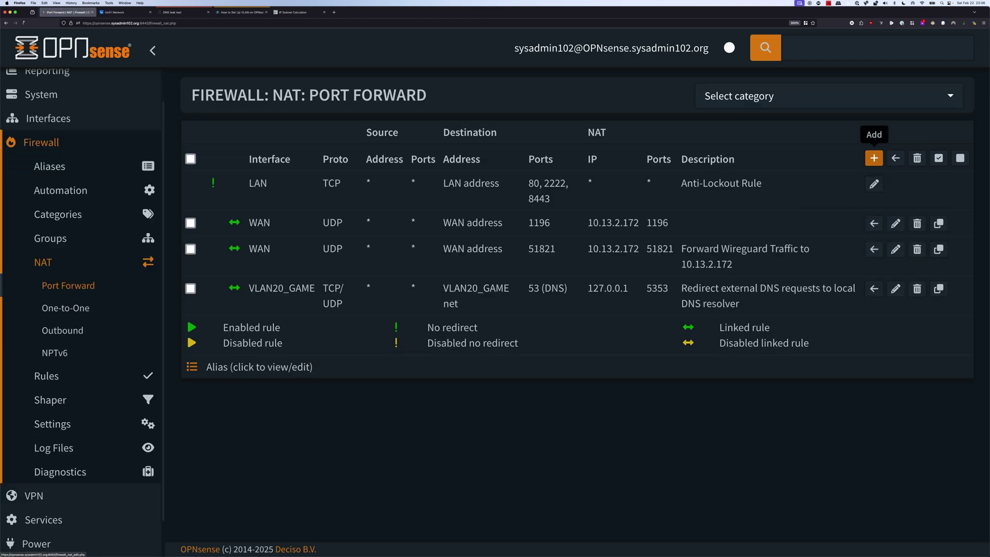
Start a new port-forward rule on interface VLAN30_GUEST instead of WAN.
click(874, 158)
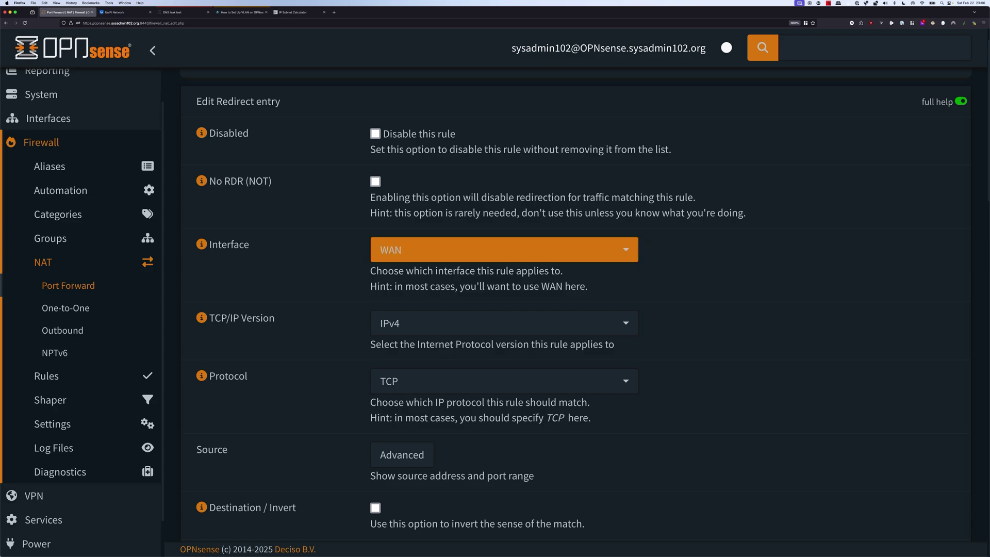
click(504, 250)
text(VLAN)
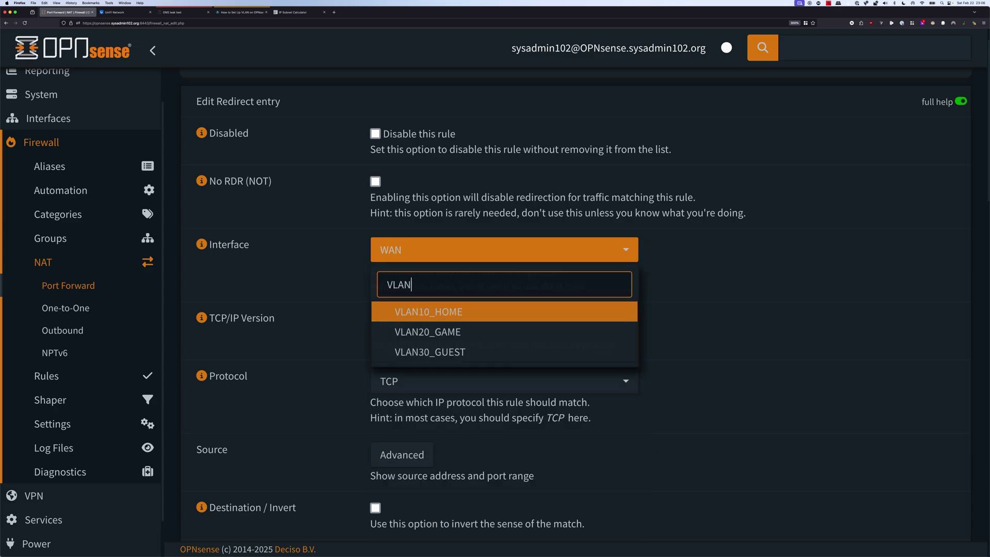
key(Down)
key(Down)
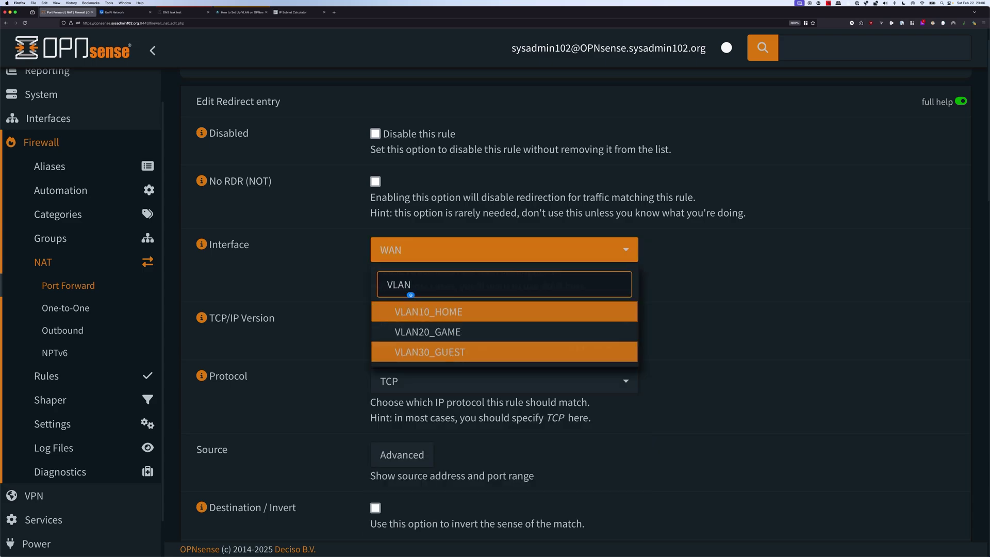
key(Return)
click(732, 310)
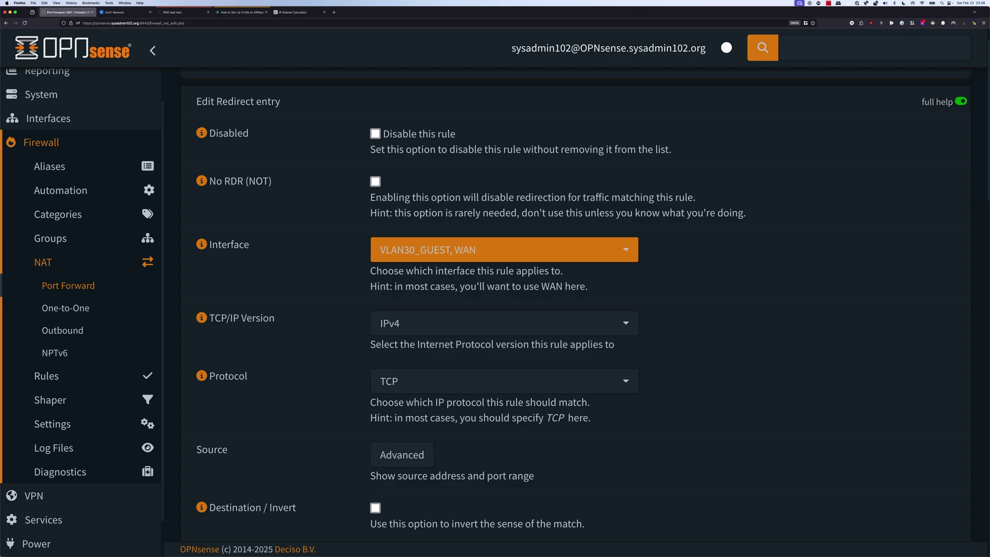
click(504, 250)
key(Down)
key(Return)
key(Escape)
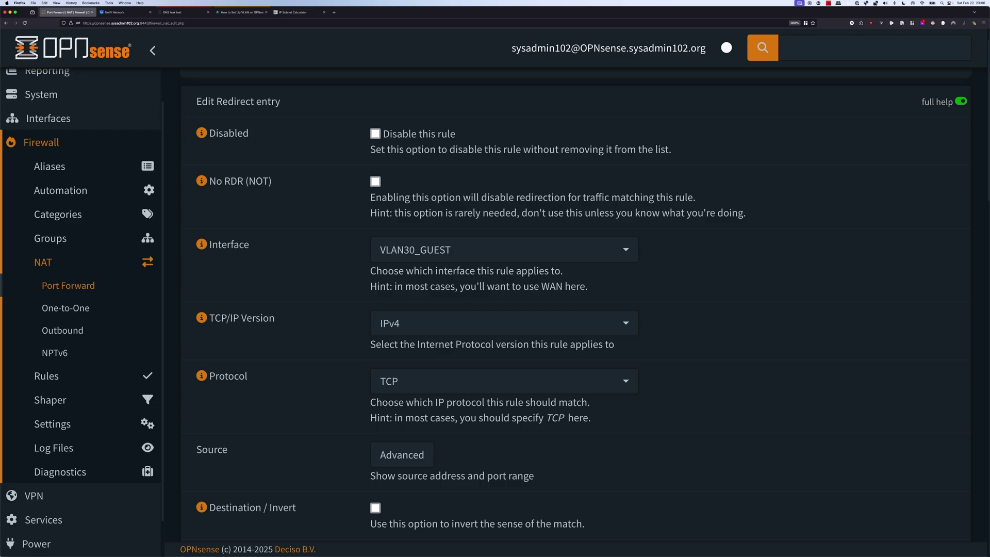
Set the protocol to TCP/UDP and the destination to VLAN30_GUEST net.
scroll(575, 305, down, 2)
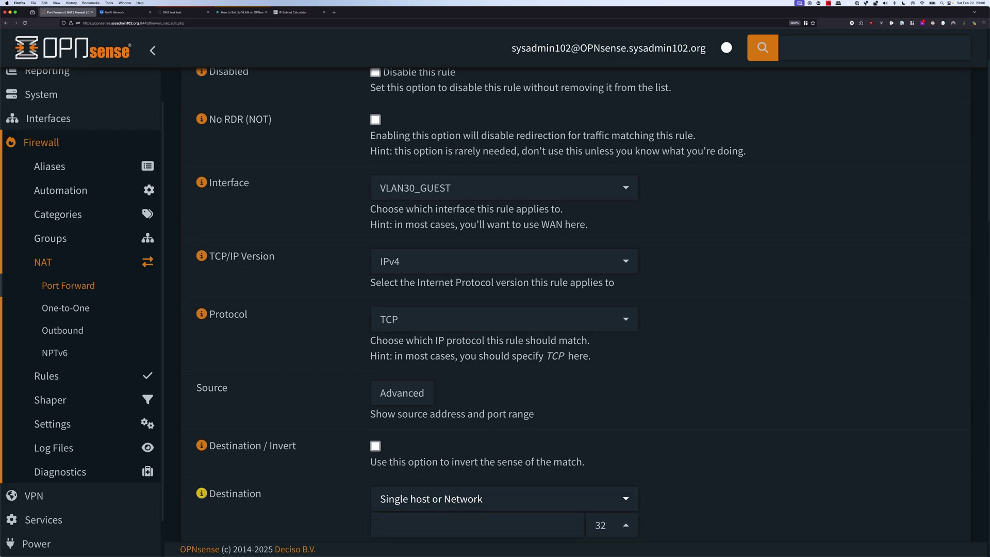
click(504, 319)
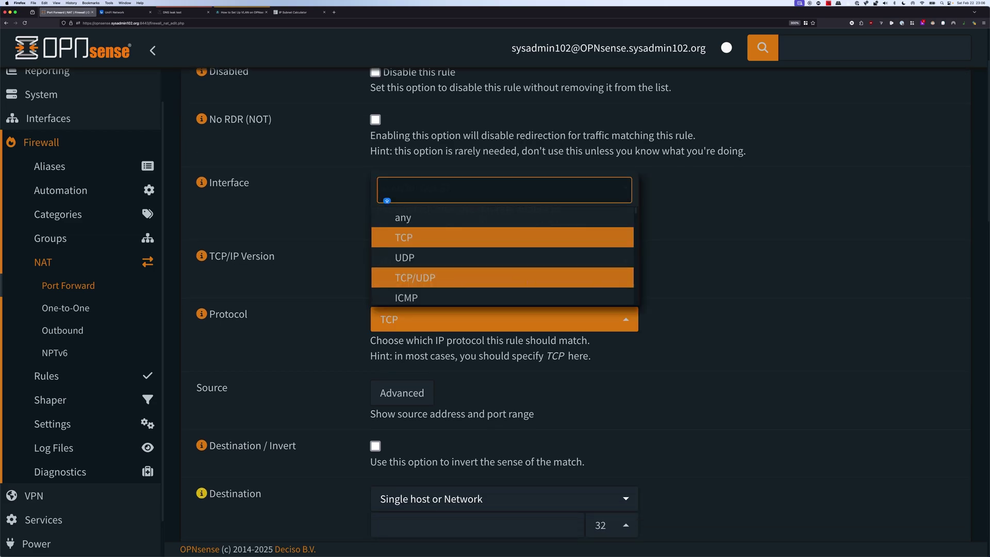
click(504, 278)
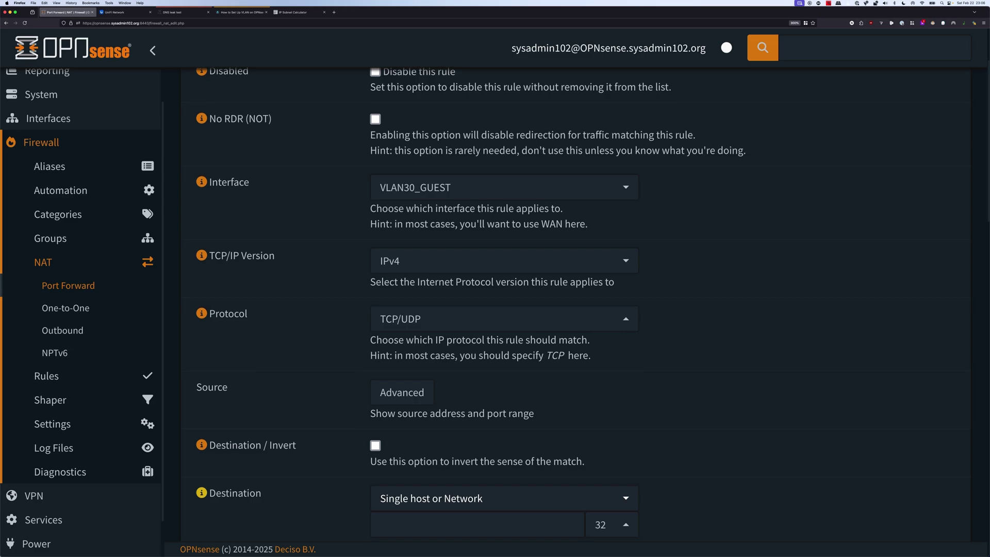
scroll(470, 304, down, 4)
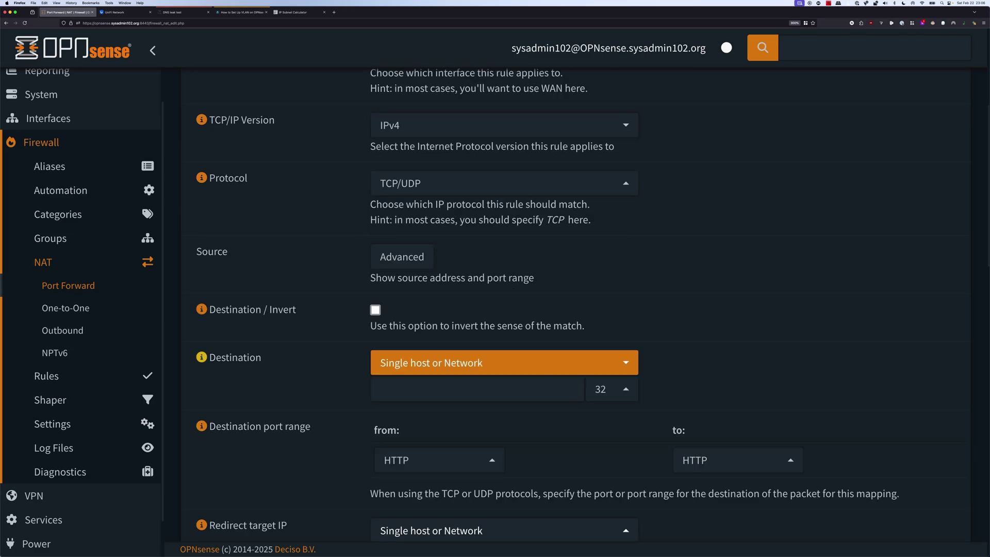
click(402, 368)
text(VLAN30)
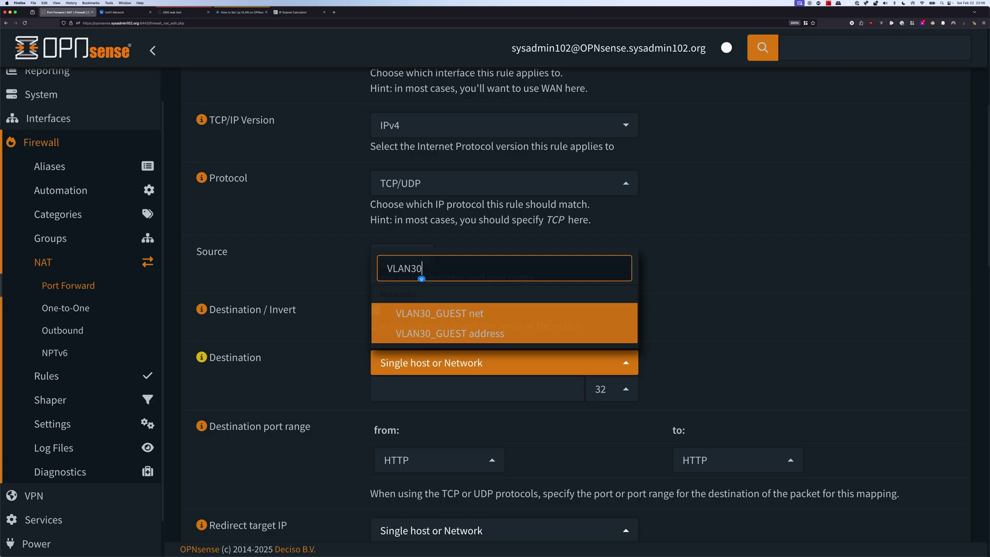
key(Down)
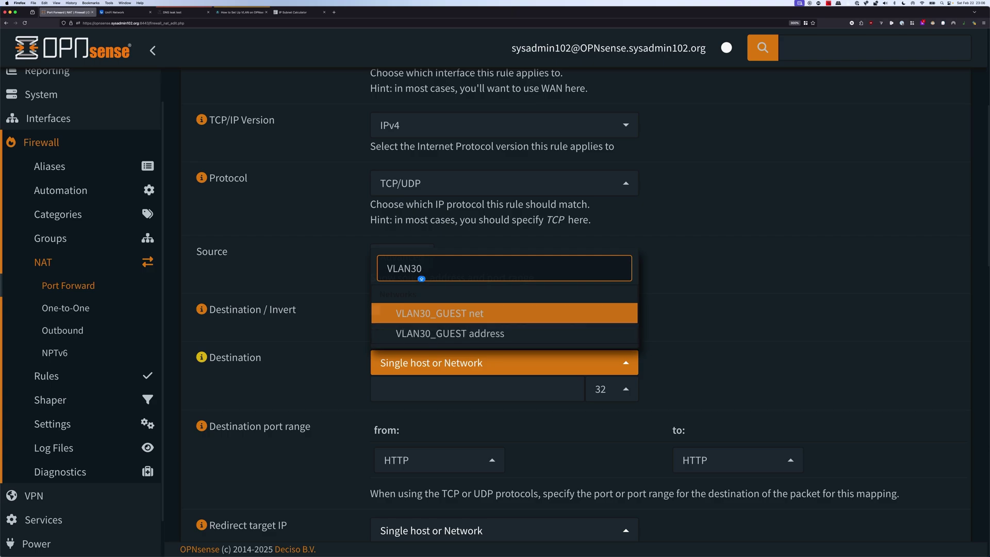
key(Return)
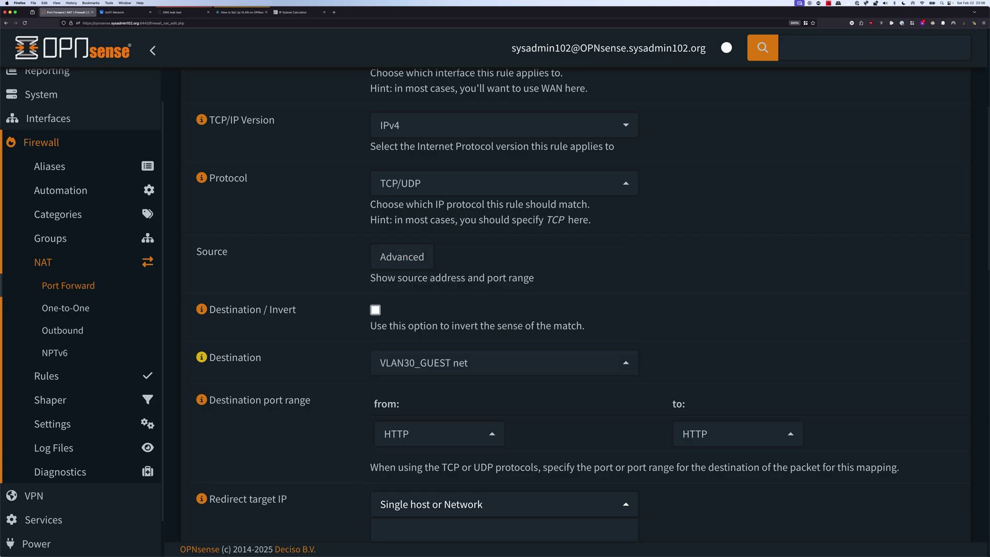
scroll(575, 309, down, 2)
Set the destination port range to DNS and the redirect target IP to 127.0.0.1.
key(Tab)
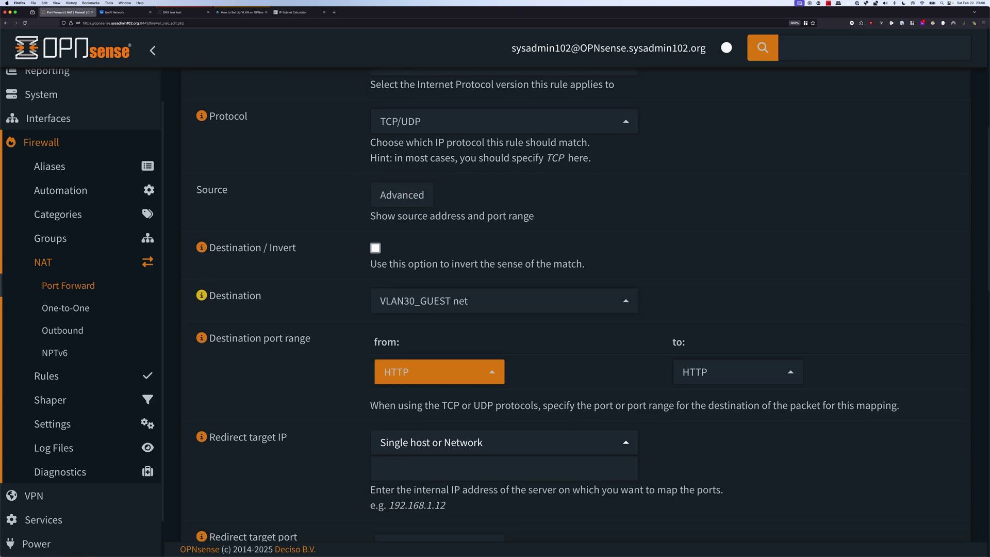
key(Return)
key(Up)
key(Up)
key(Up)
key(Up)
key(Up)
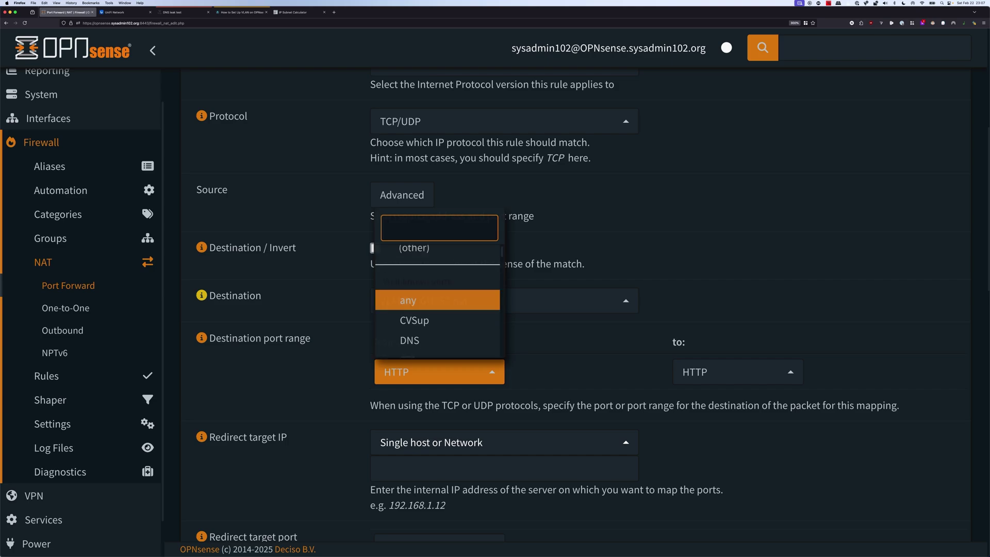
key(Down)
key(Down)
key(Return)
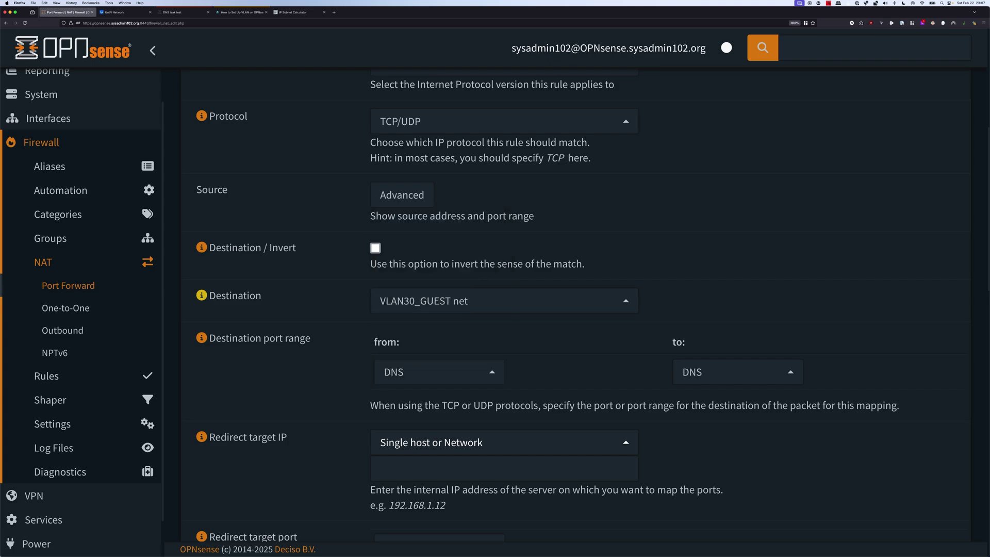
scroll(574, 310, down, 2)
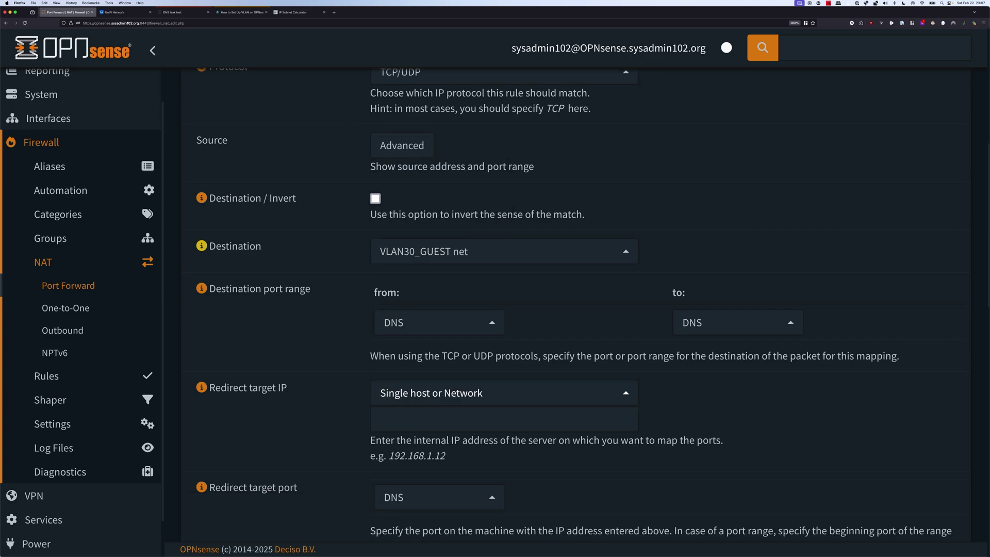
key(Tab)
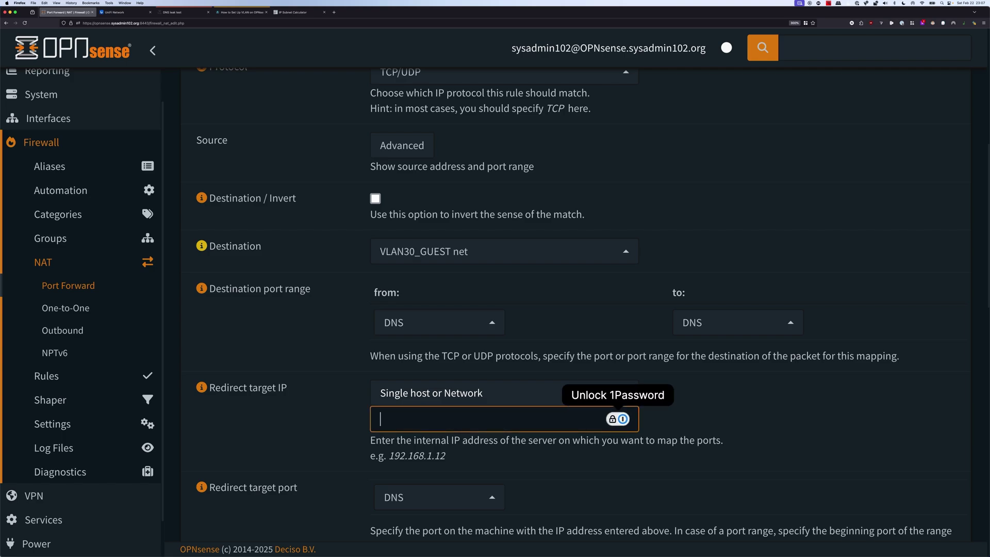
text(127)
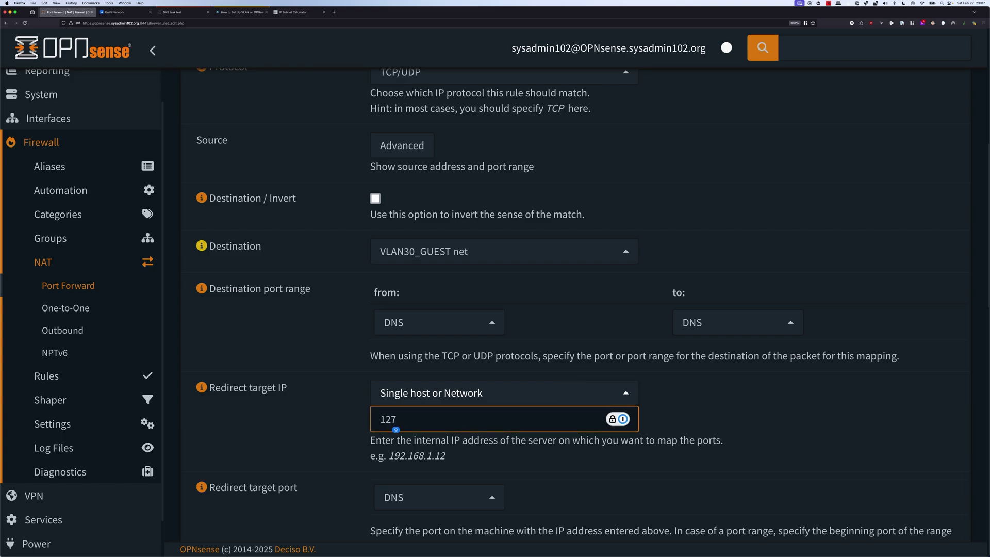
text(.0.0.1)
scroll(573, 303, down, 3)
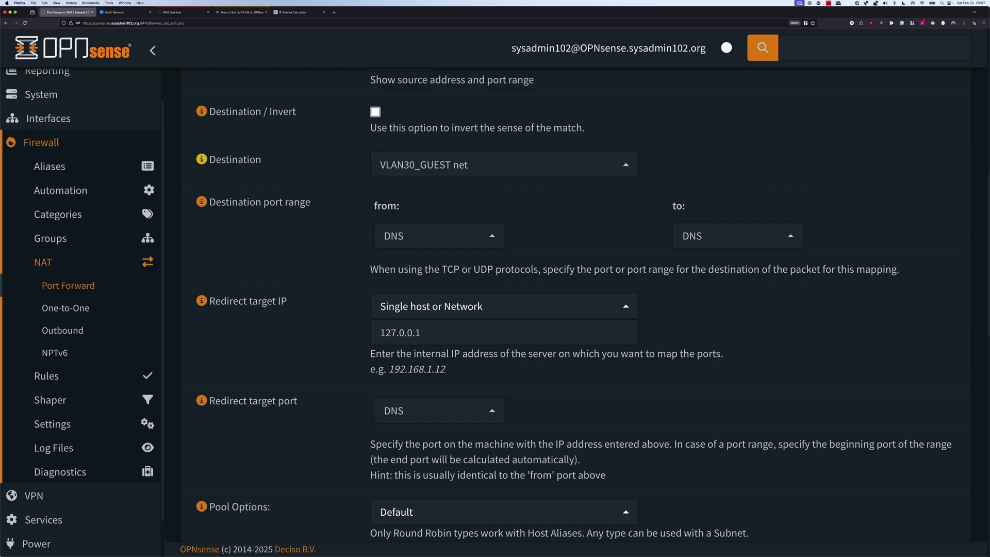
Keep the redirect target port at DNS (53) rather than 5353, and save the rule.
click(439, 410)
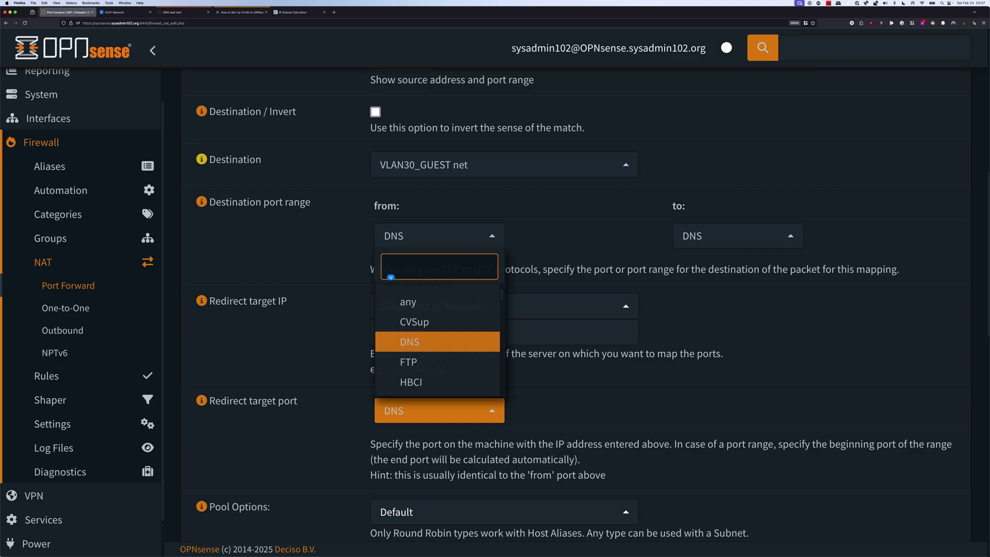
text(OTH)
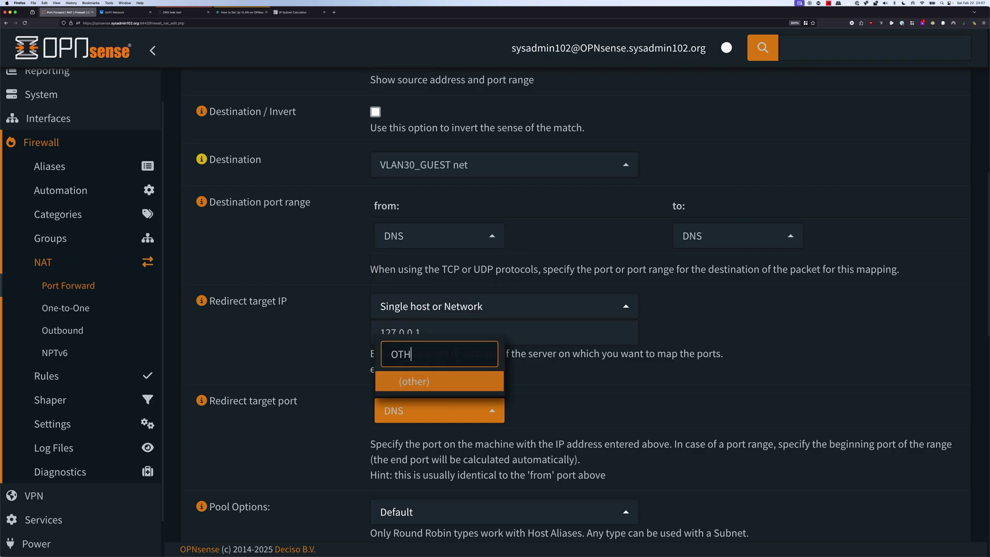
key(Return)
key(Tab)
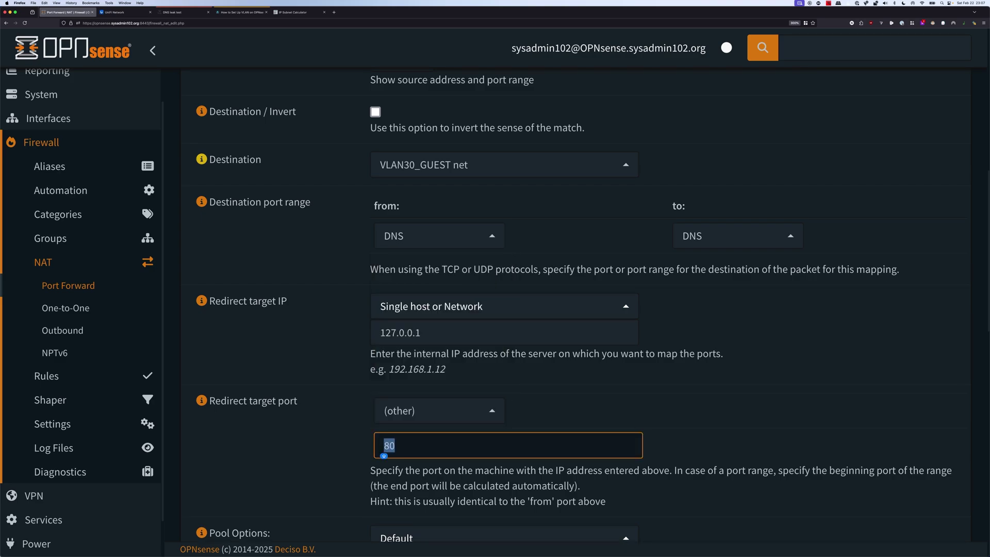
text(5353)
click(439, 411)
click(423, 386)
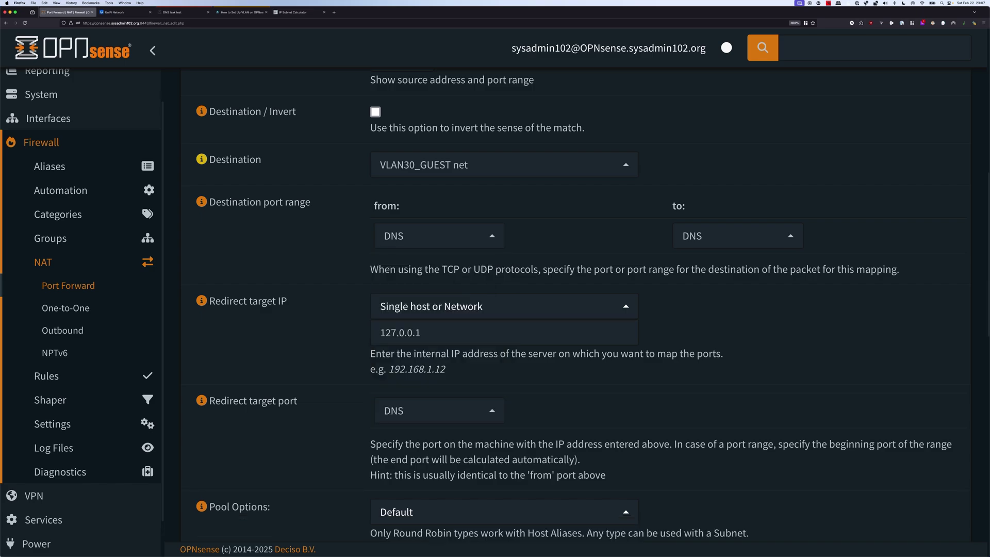
scroll(574, 307, down, 12)
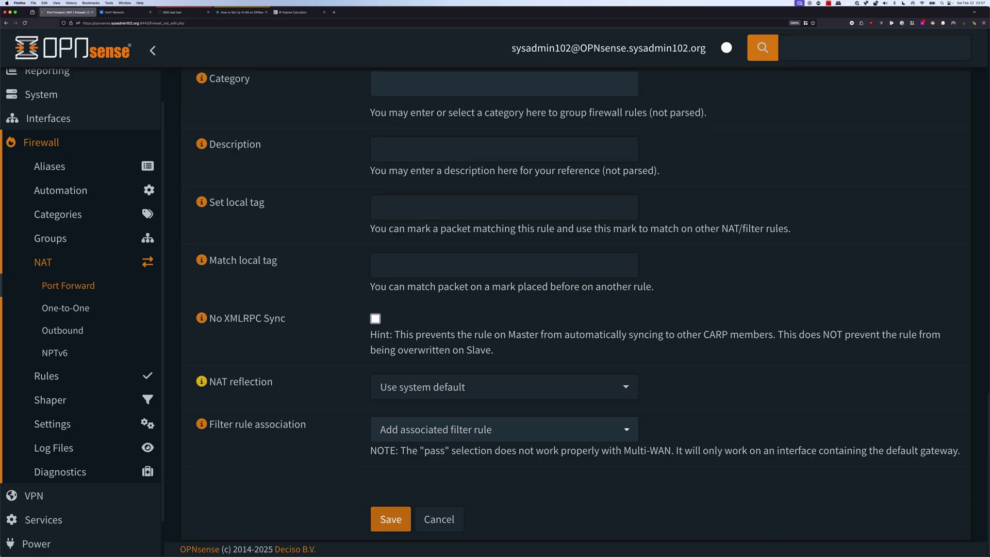
click(391, 519)
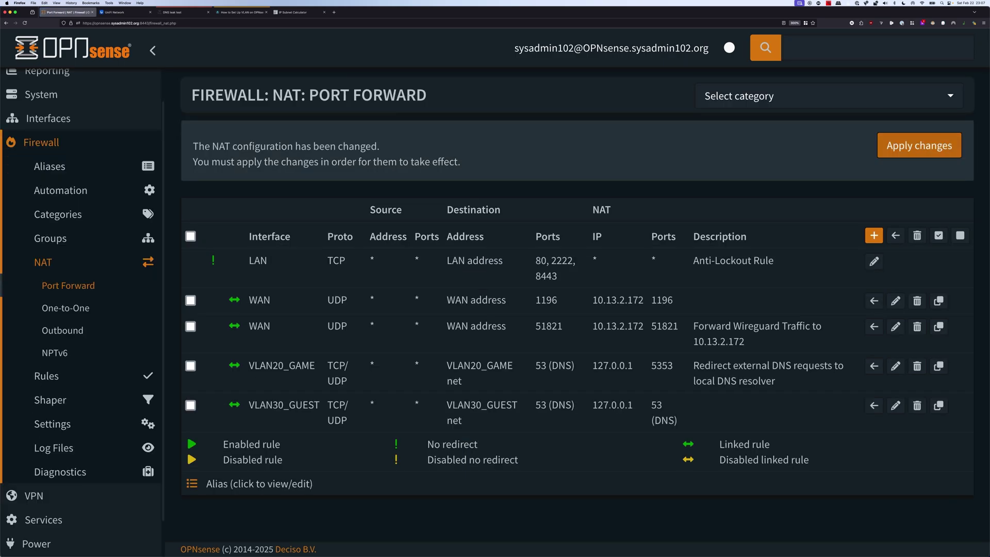
Apply the pending NAT changes and switch to the UniFi Network tab.
click(919, 145)
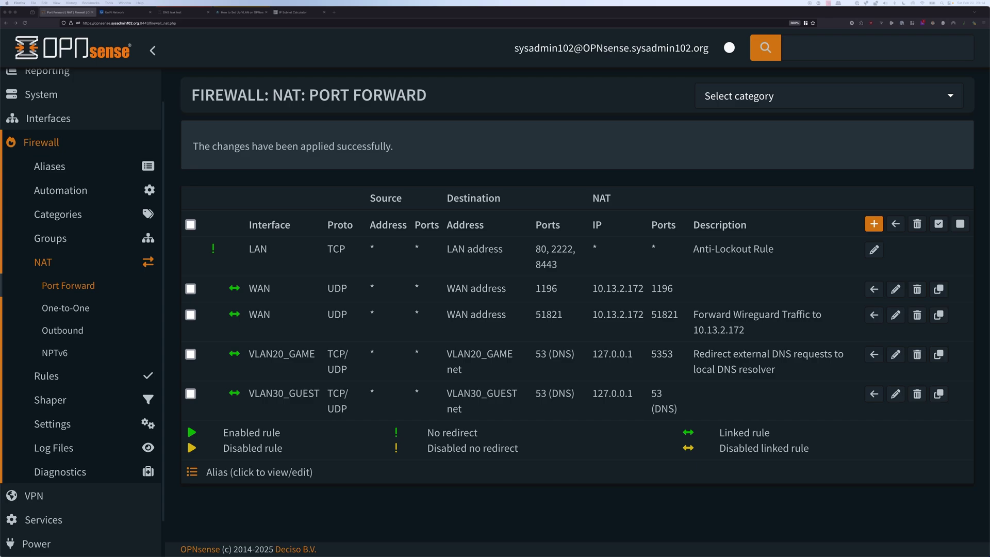
click(124, 12)
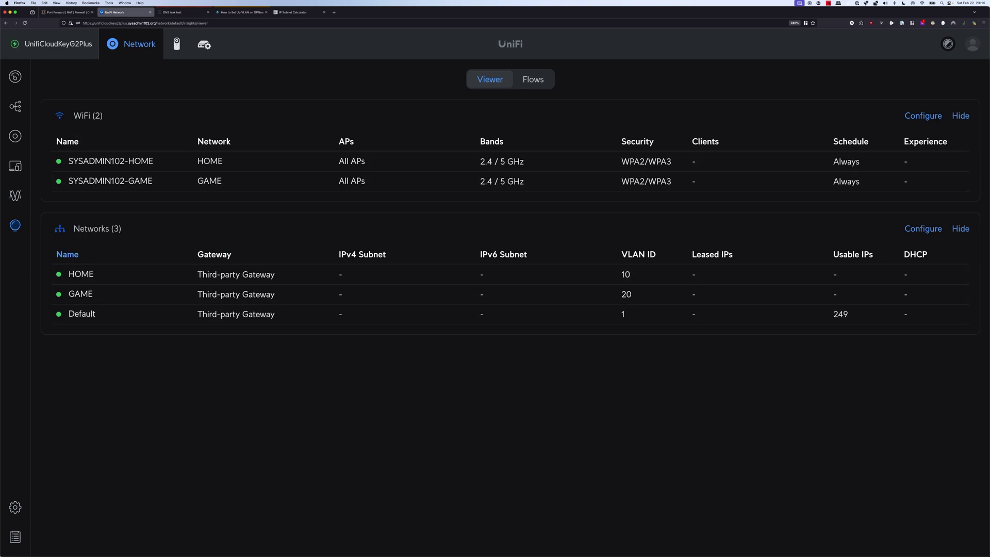
Add a new virtual network named GUEST with VLAN ID 30 in UniFi's Networks settings.
key(super+Left)
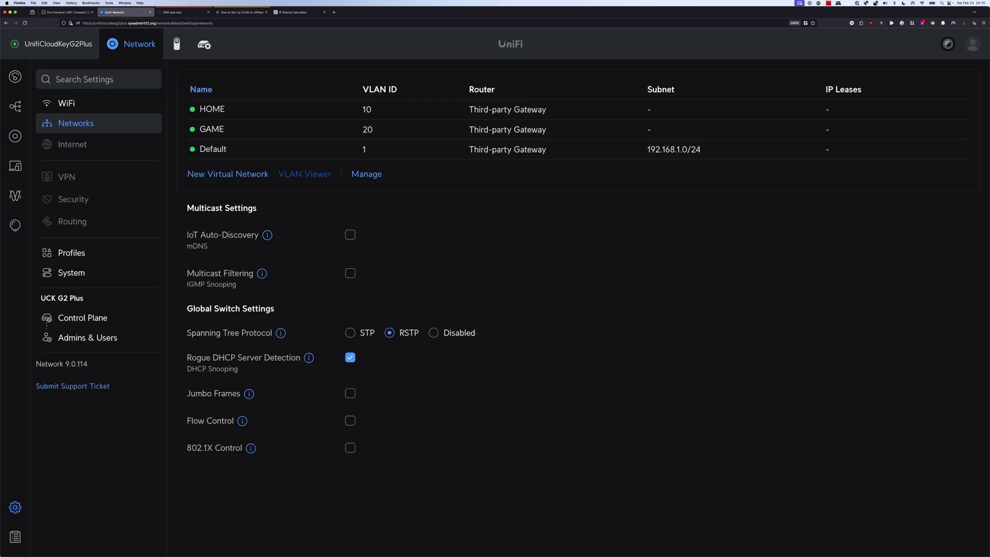
click(227, 174)
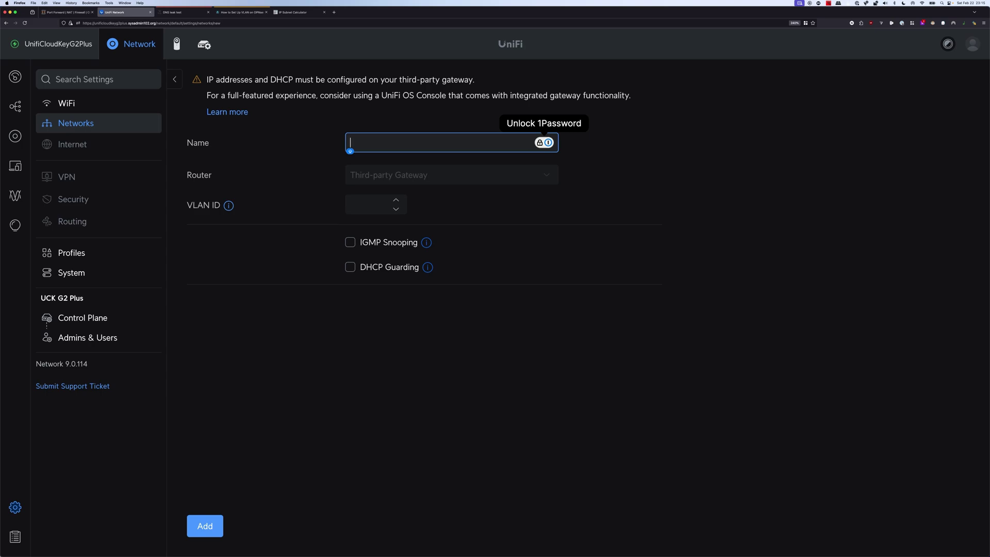
text(GUEST)
mouse_move(229, 205)
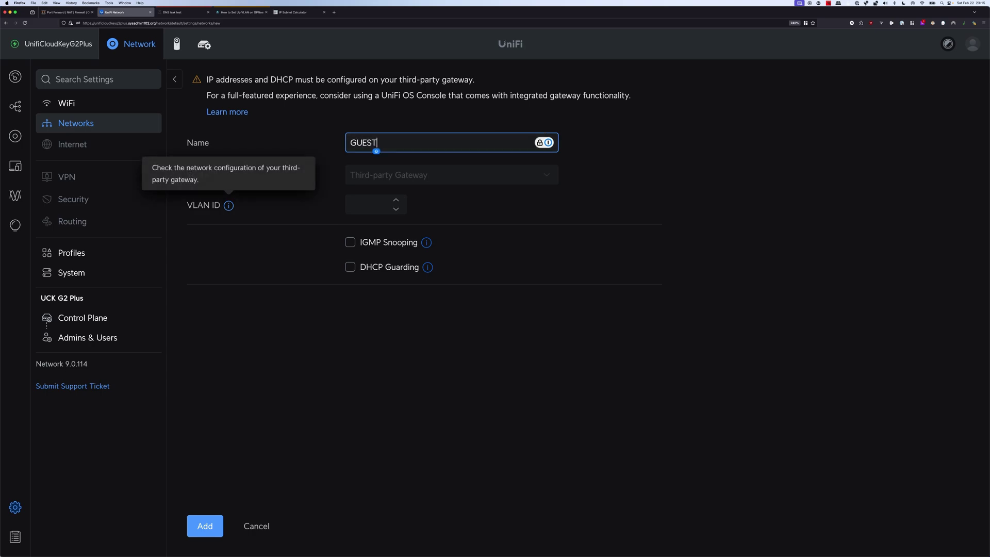
click(367, 204)
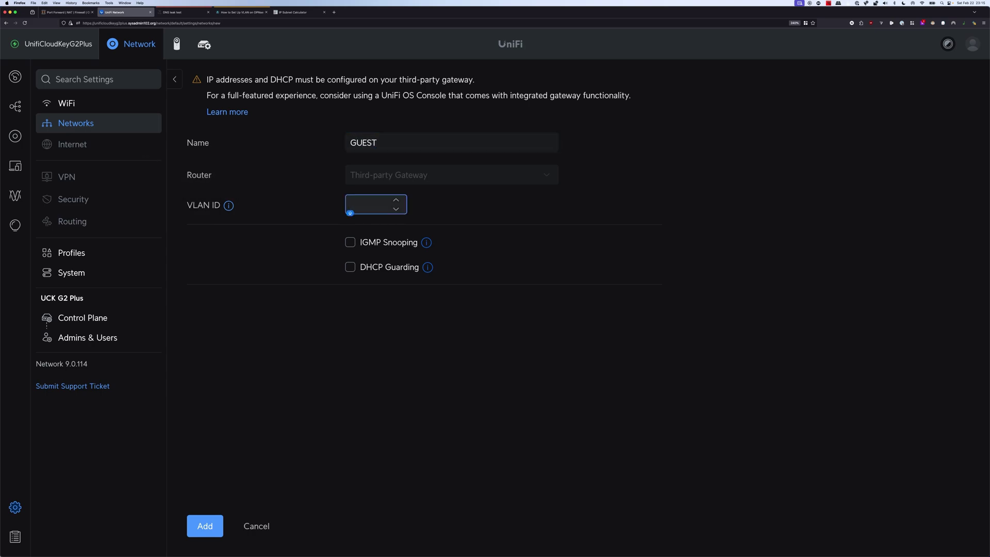
text(30)
key(Tab)
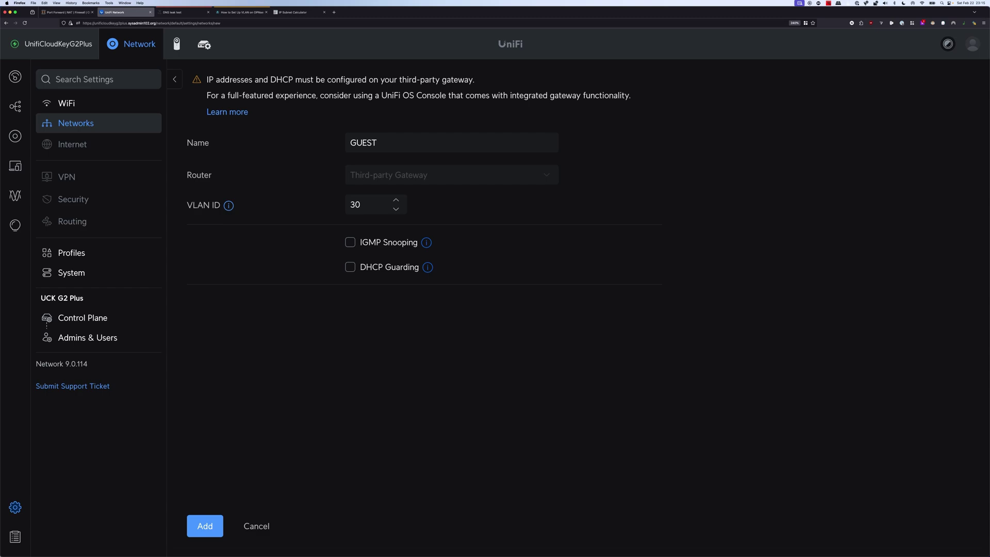
click(205, 526)
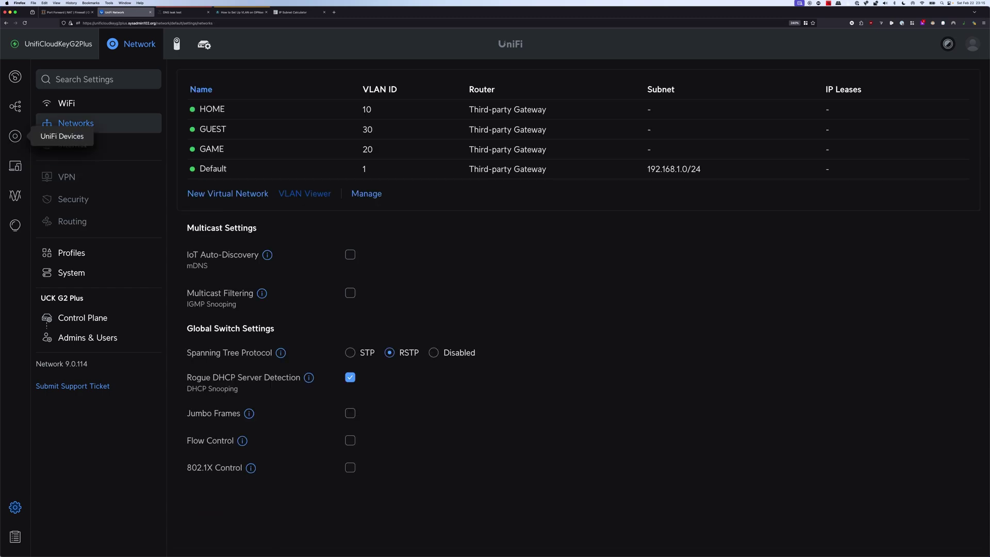
Create WiFi network SYSADMIN102-GUEST and attach it to the GUEST network (VLAN 30).
click(66, 103)
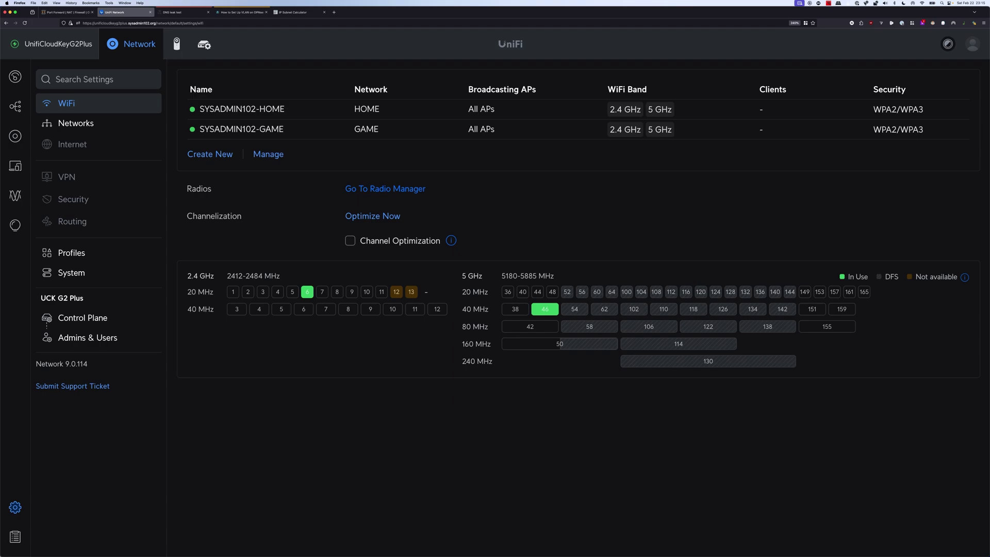
click(210, 154)
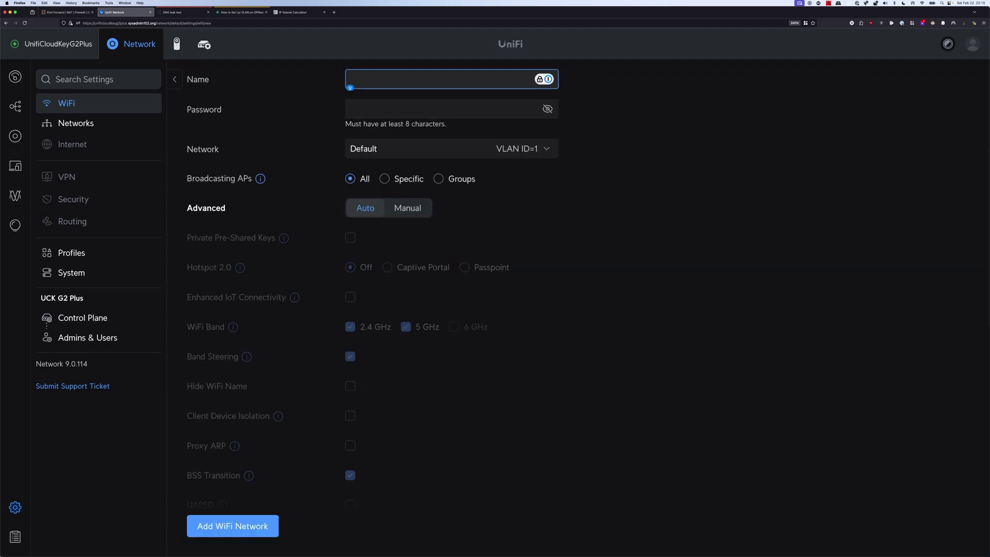
text(SYSADMIN102-GUEST)
key(Tab)
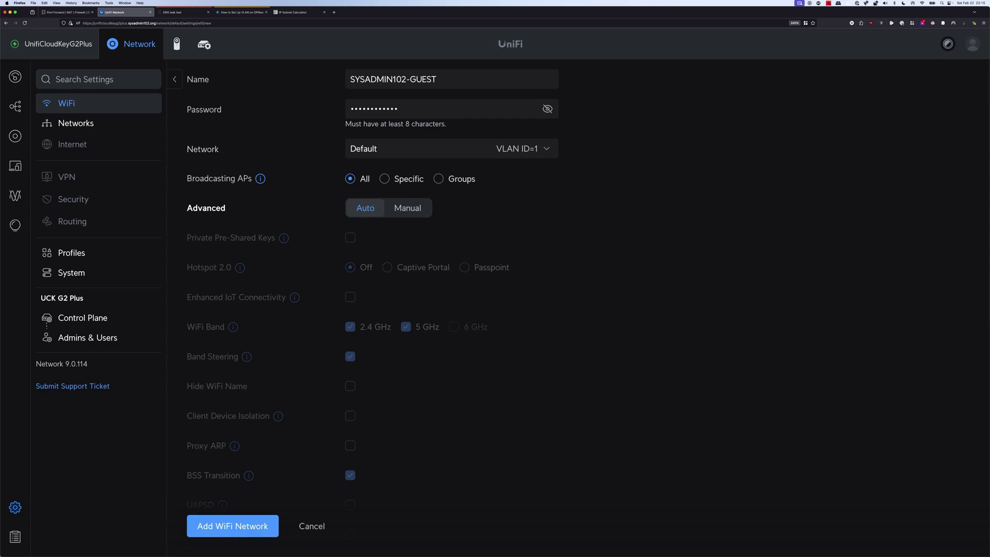
click(452, 148)
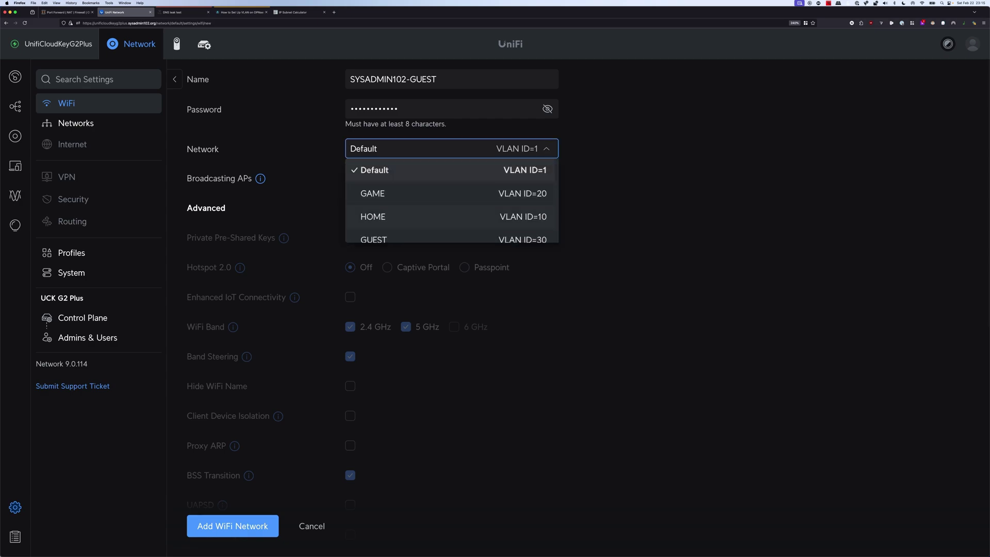
scroll(452, 225, down, 1)
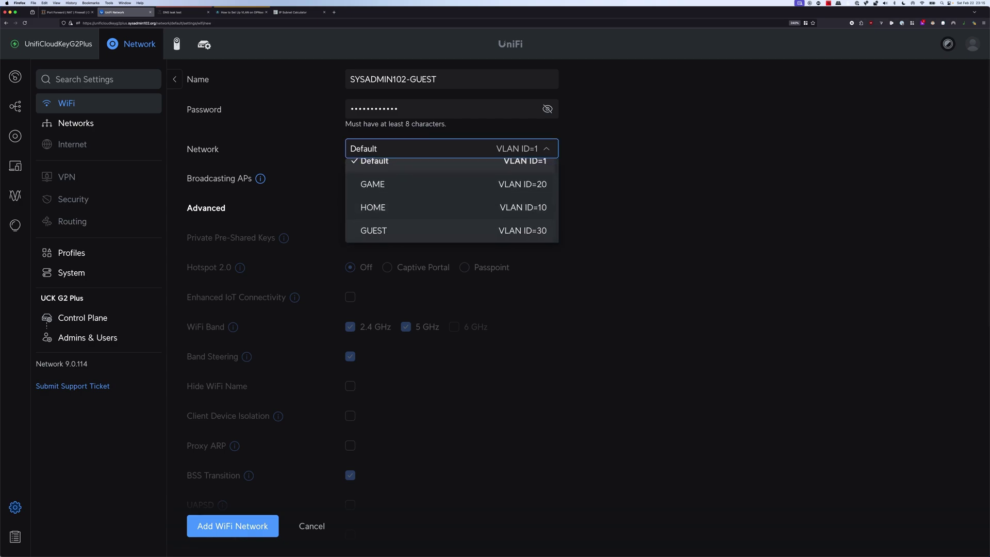
click(451, 230)
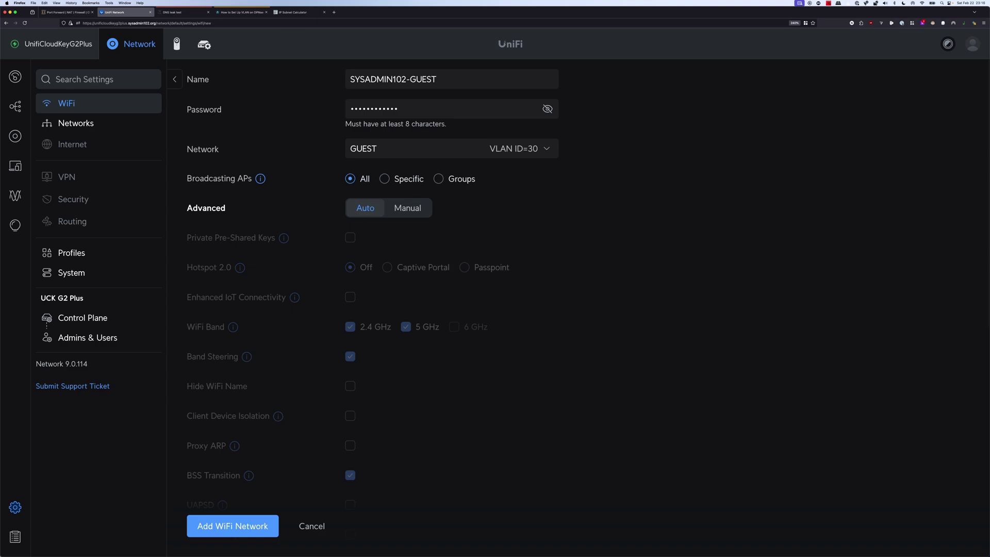
Return the advanced WiFi options to automatic and add the SYSADMIN102-GUEST network.
scroll(451, 288, down, 2)
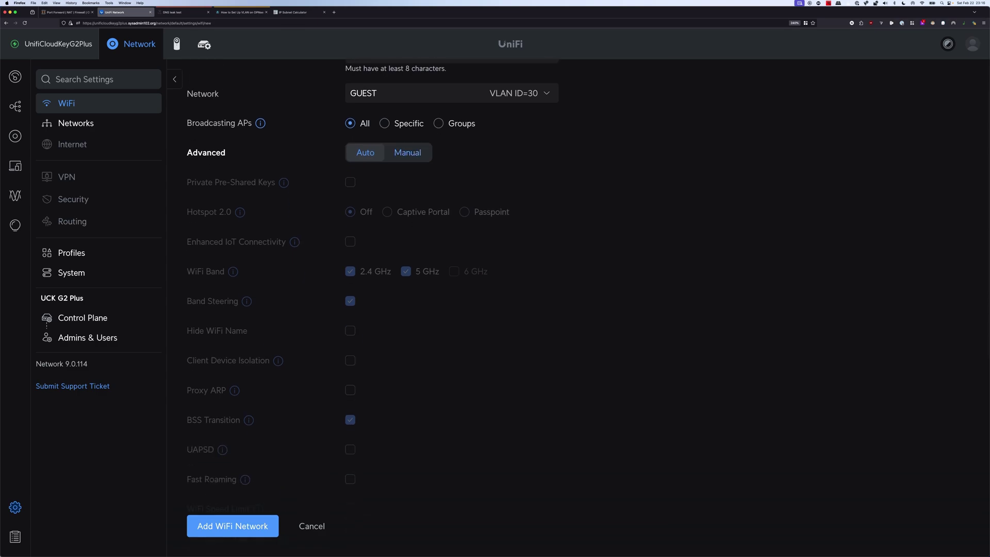
click(407, 152)
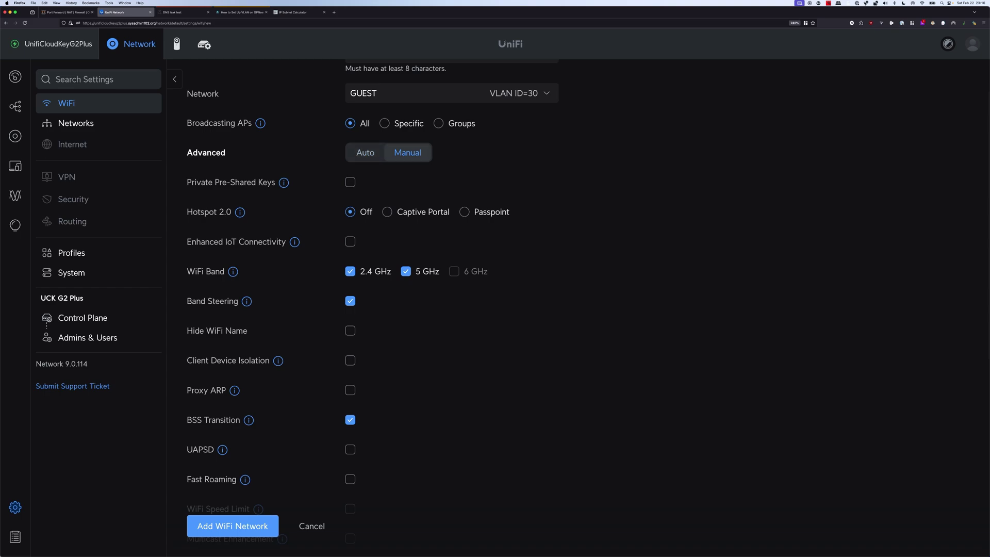
scroll(373, 307, down, 1)
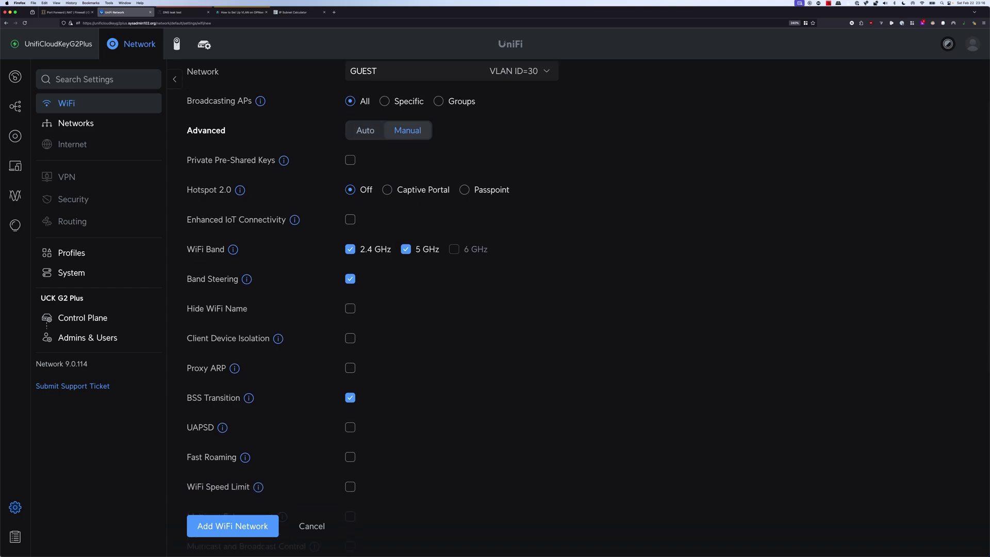
scroll(373, 307, up, 1)
scroll(371, 286, down, 5)
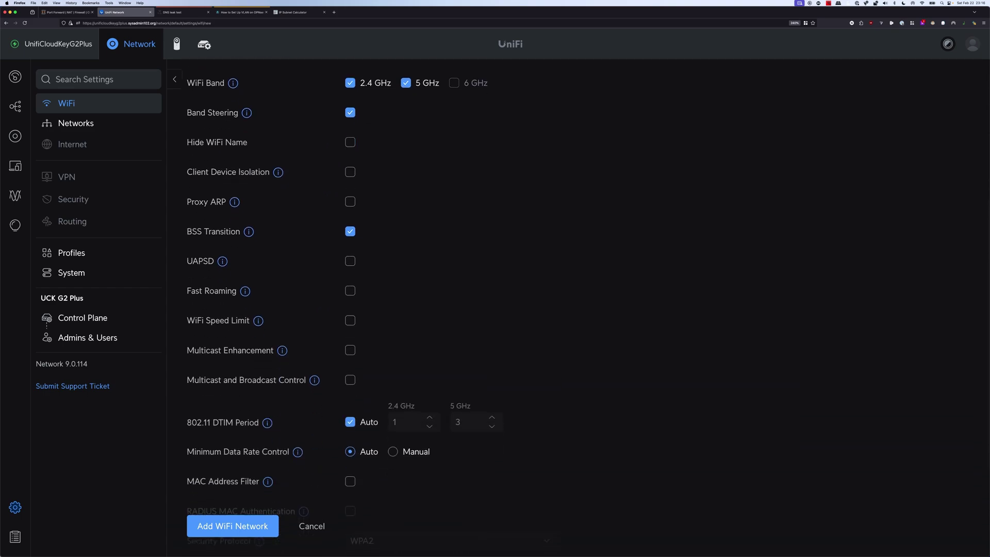
scroll(371, 307, up, 5)
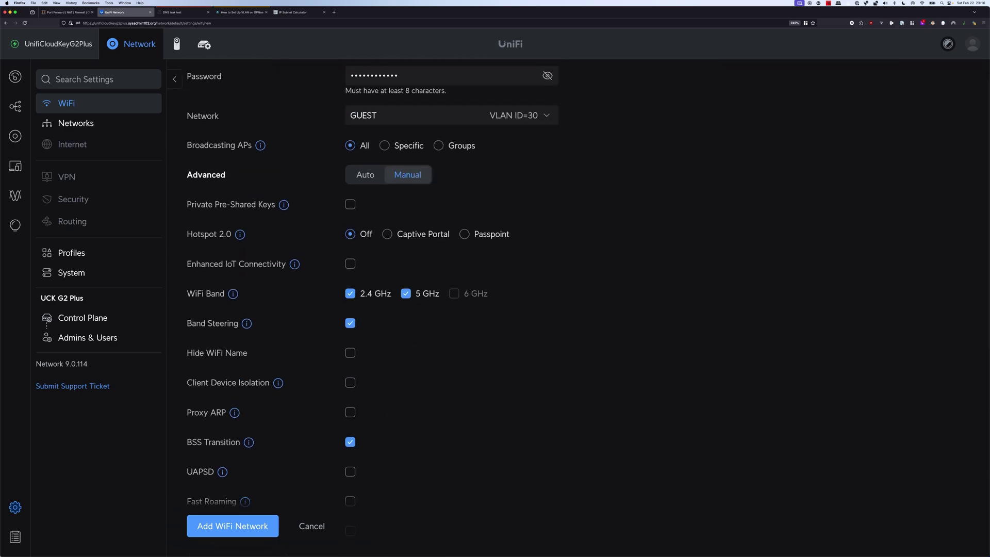
click(365, 175)
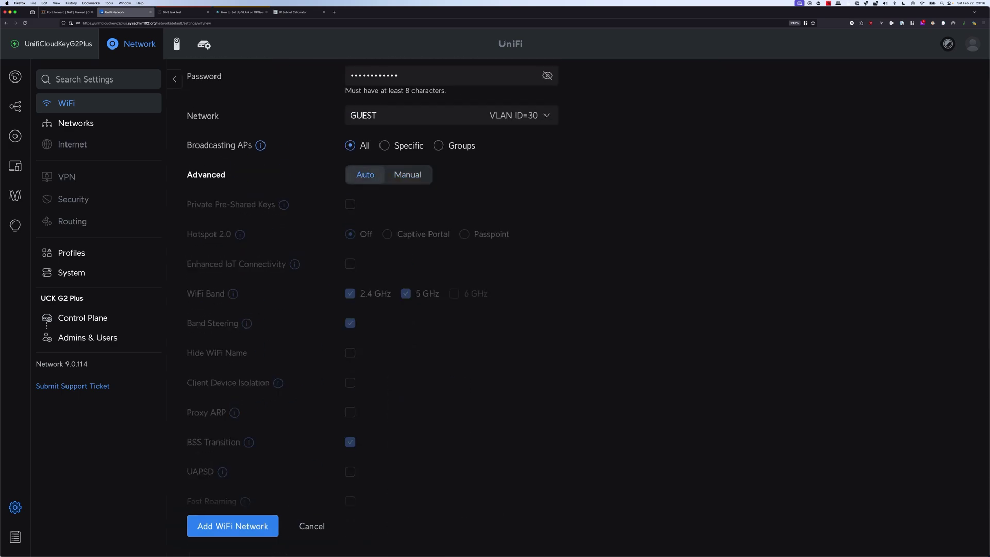
click(232, 525)
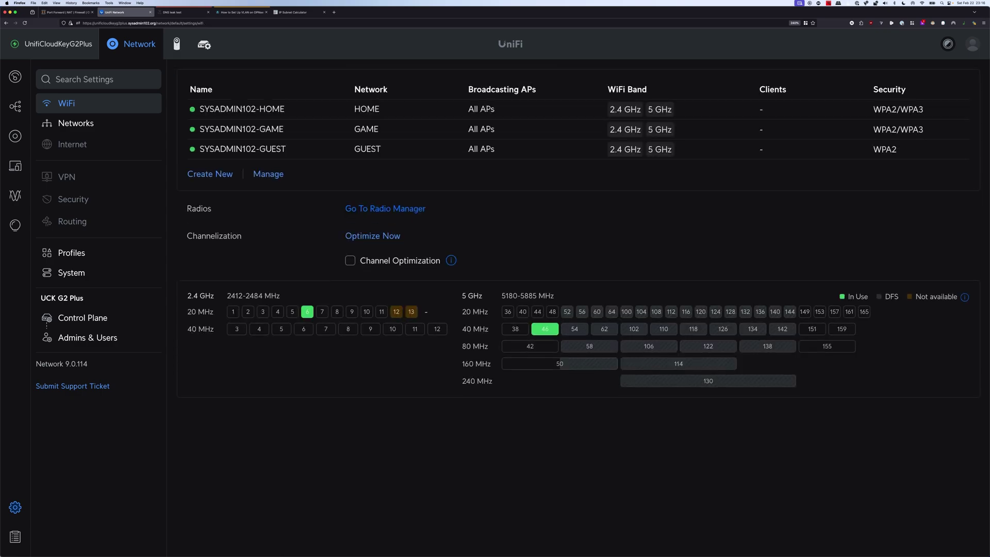
Switch the SYSADMIN102-GUEST WiFi network to manual advanced settings with WPA2/WPA3 security, and apply.
click(242, 149)
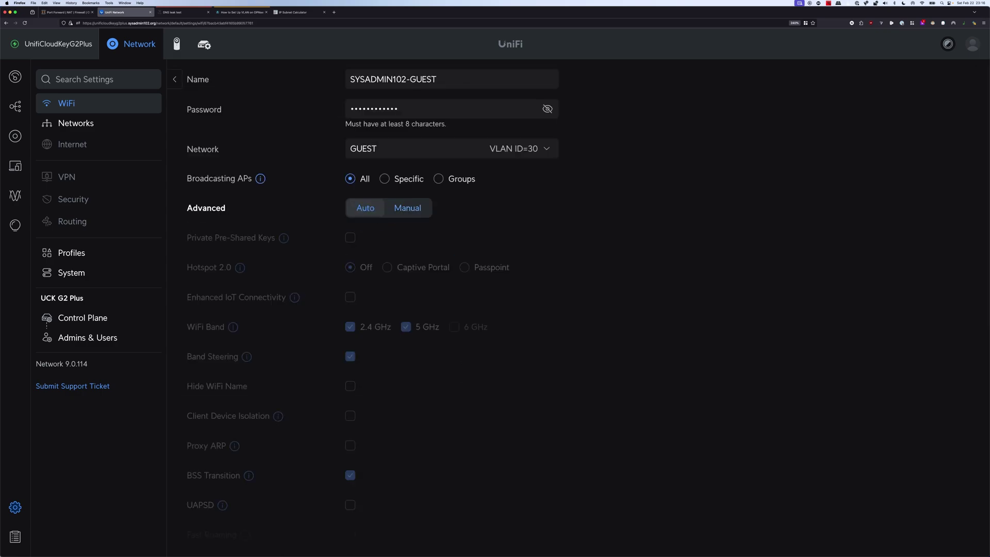
click(408, 208)
scroll(407, 208, down, 1)
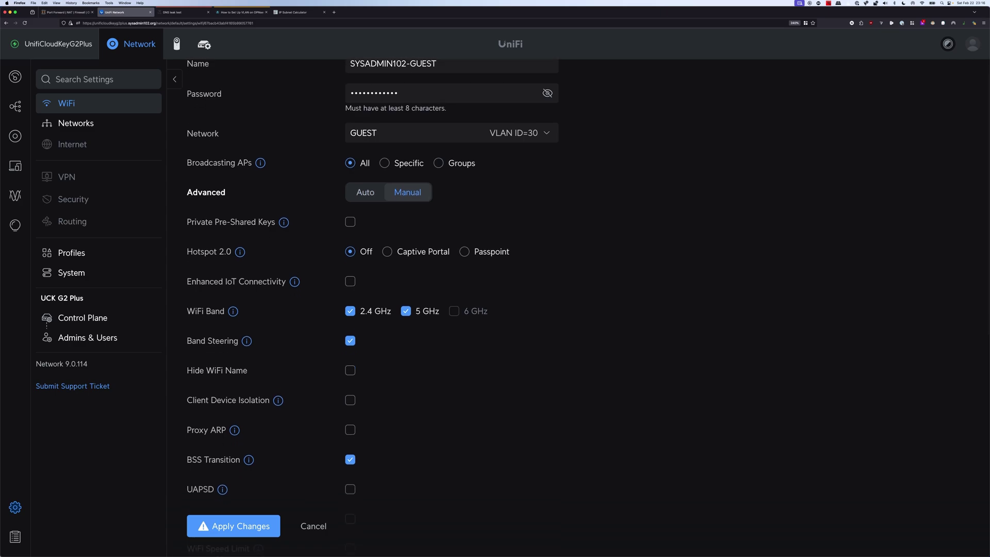
scroll(408, 208, down, 10)
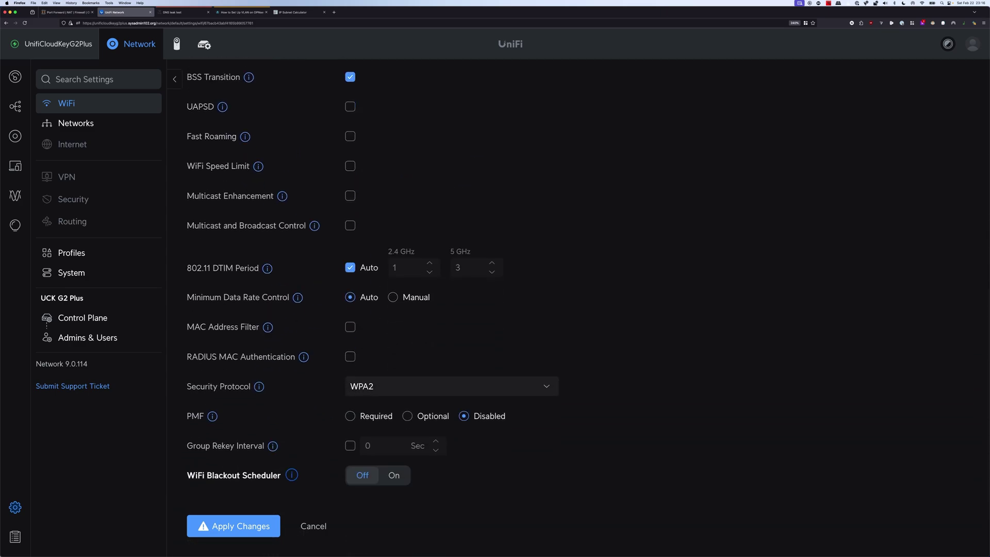
click(546, 386)
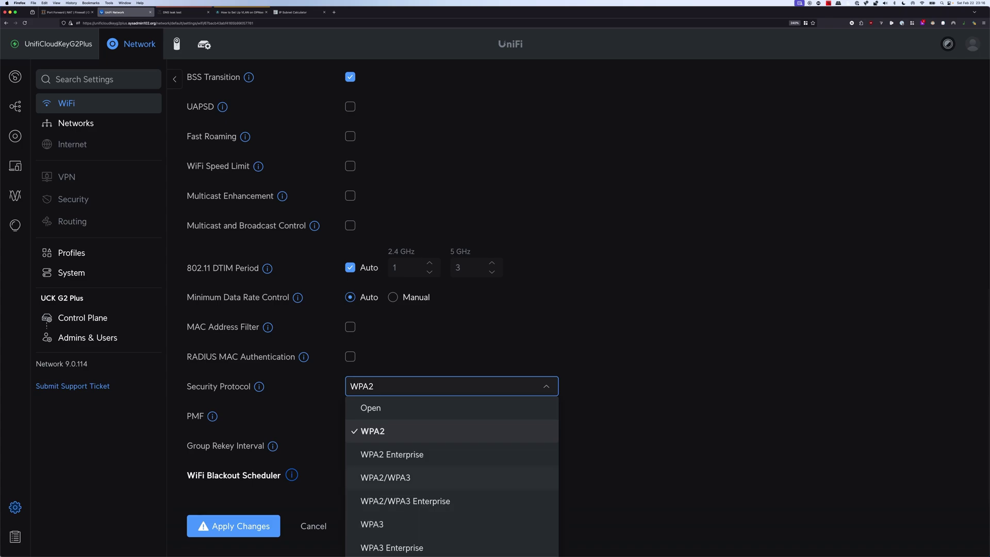
click(386, 478)
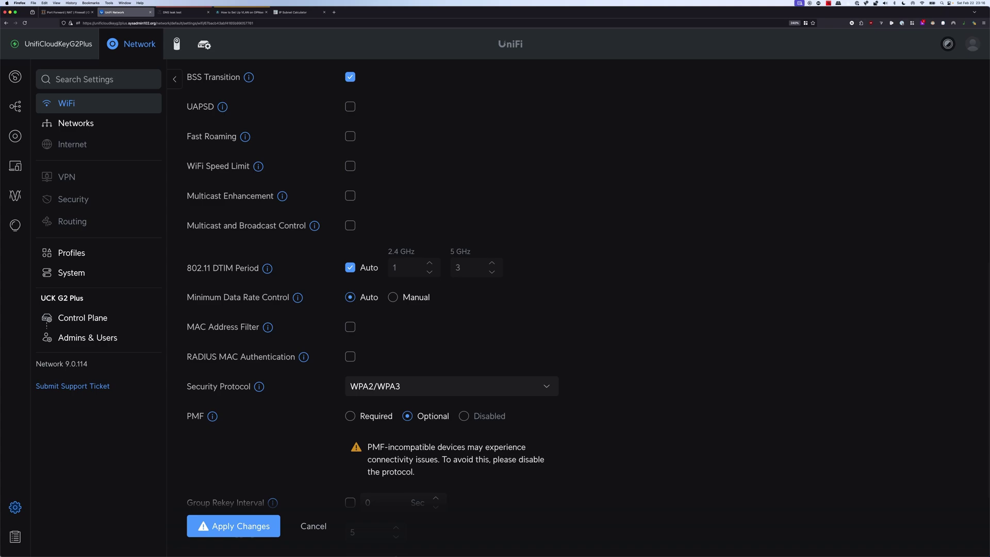
click(233, 526)
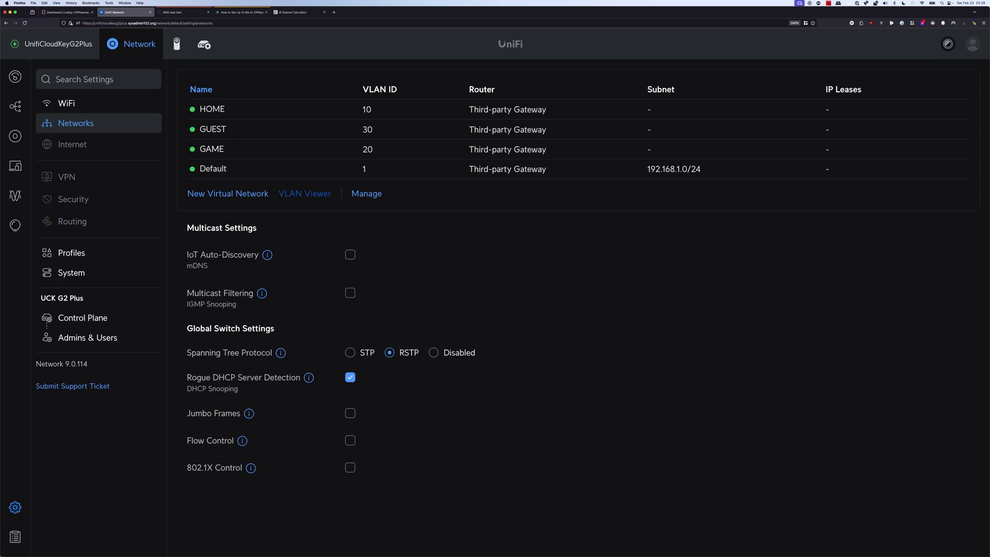
Join the Mac to the SYSADMIN102-GUEST Wi-Fi network and open a new Terminal window.
click(921, 4)
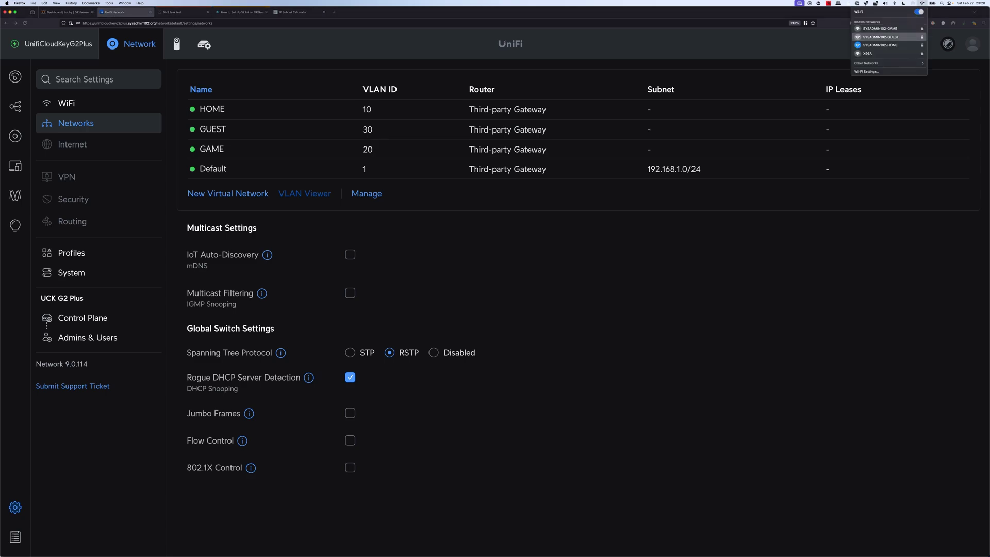
click(881, 37)
key(Escape)
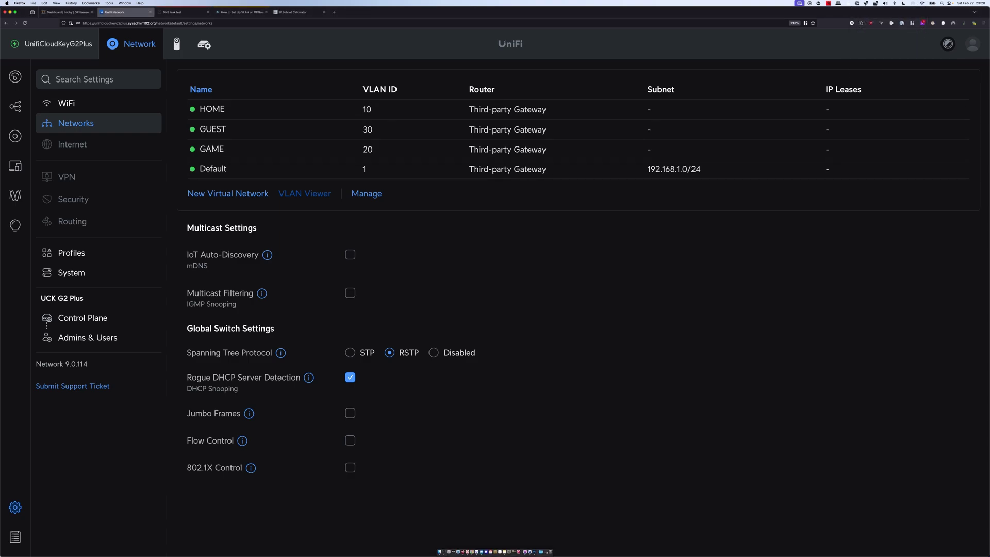
right_click(452, 537)
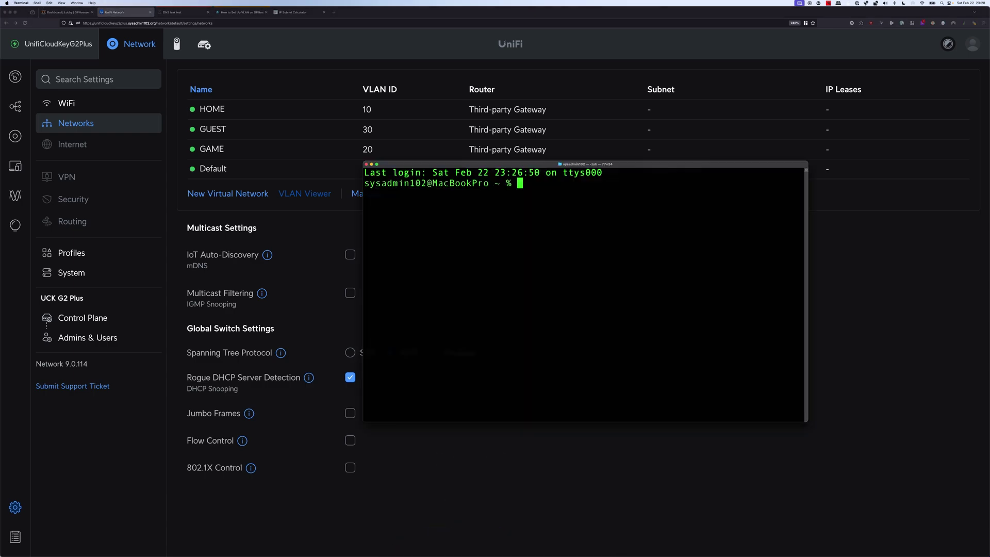
Run nslookup sysadmin102.com and scutil --dns to confirm DNS server 10.10.3.1.
text(nslookup sysadmin102)
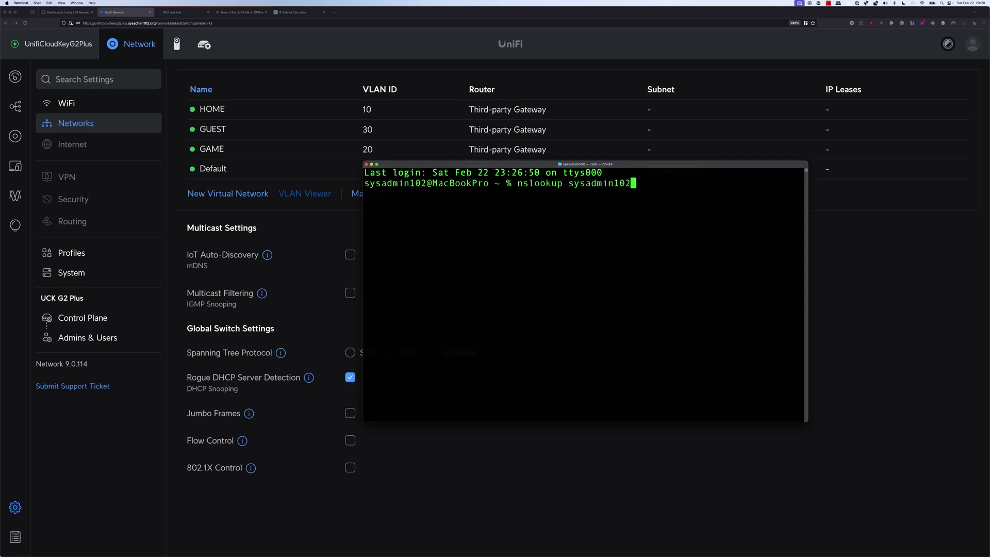
text(.com)
key(Return)
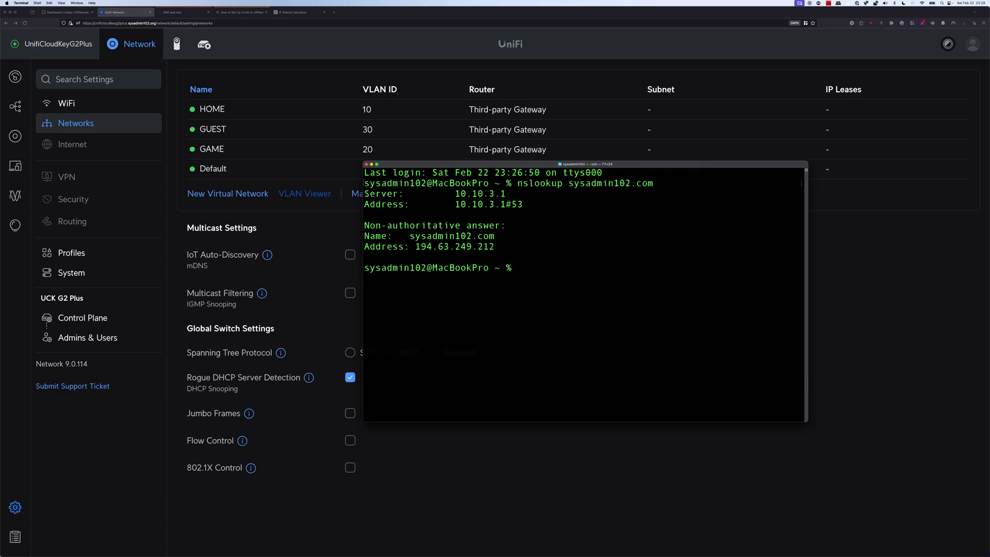
text(scutil --dns)
key(Return)
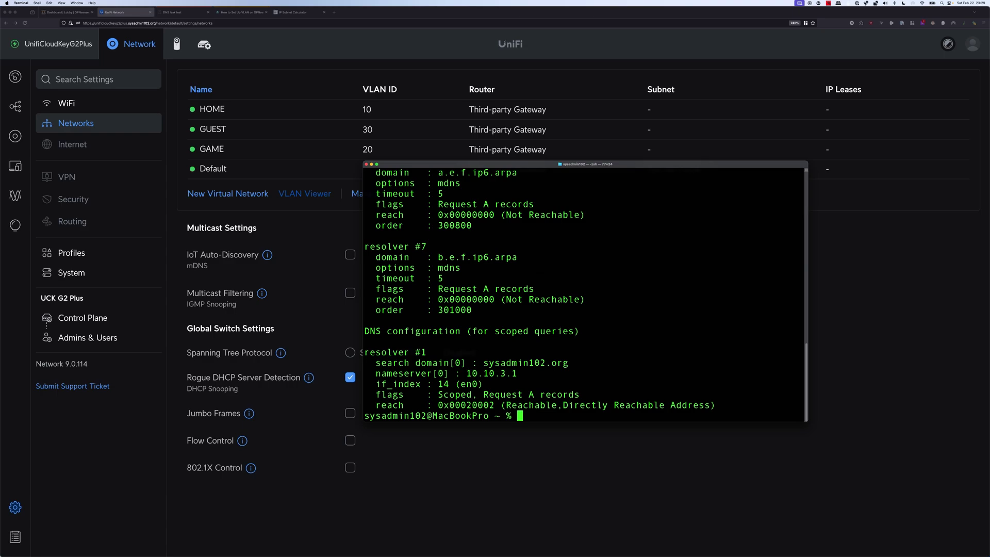
Ping the gateway 10.10.3.1, then stop it after 6 unanswered packets.
text(ping 10.10.3.1)
key(Return)
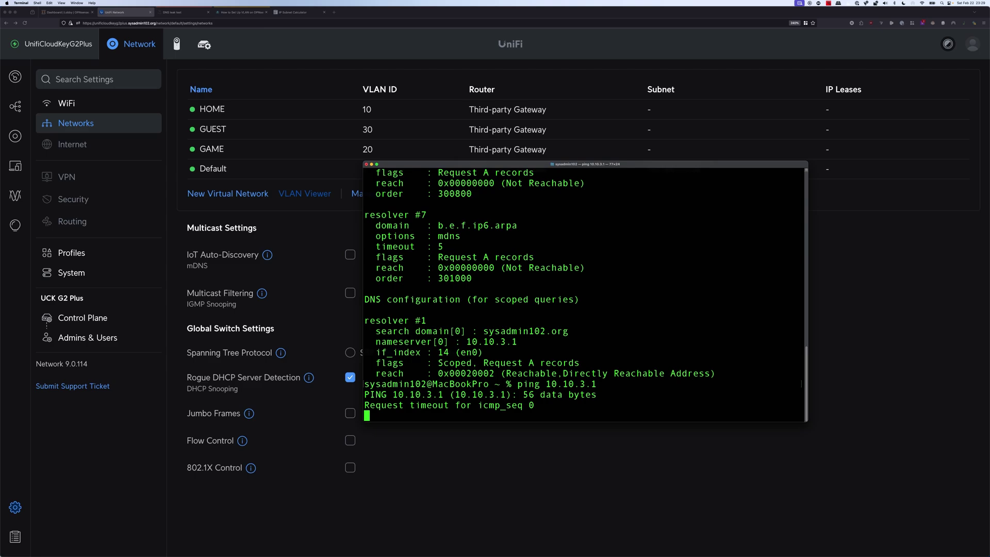
key(ctrl+c)
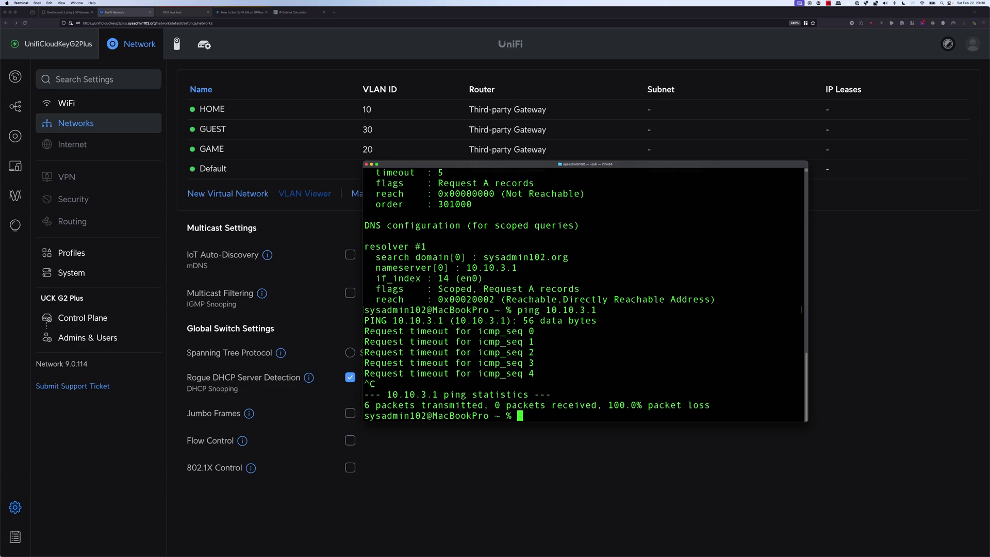
Review the DNS leak test results showing two dns.nextdns.io servers in Los Angeles.
click(180, 12)
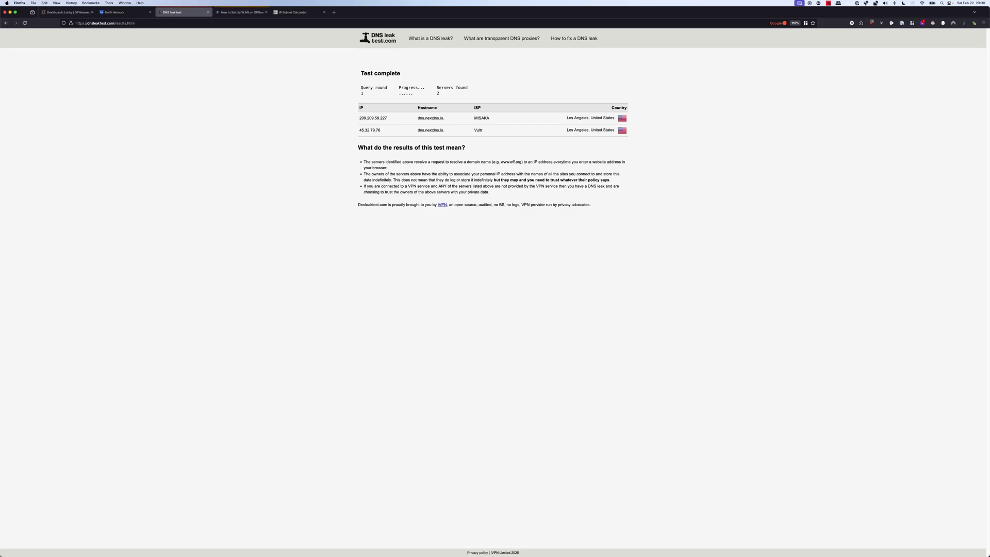
triple_click(431, 118)
click(431, 118)
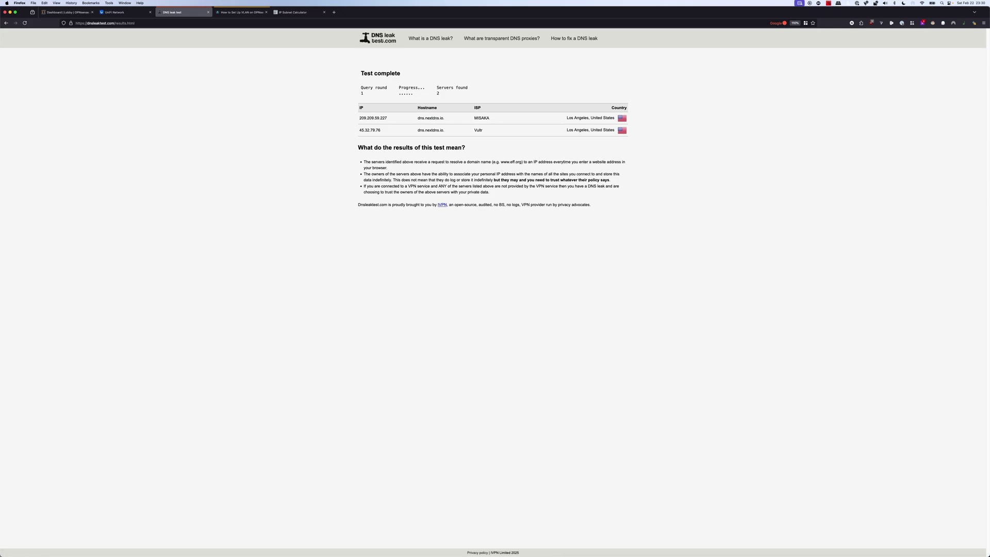